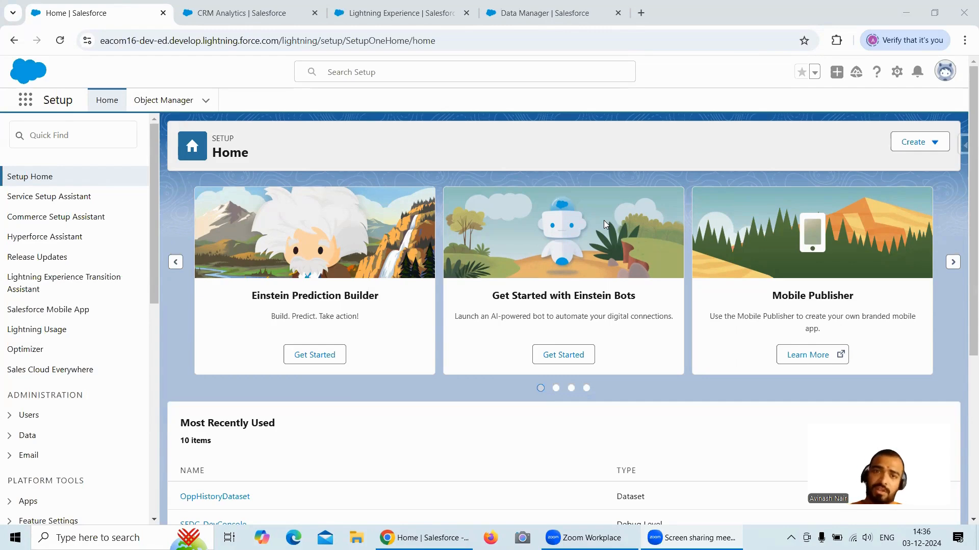
- Open the recipe Free Session 12 from the Data Manager and preview its Filter Records node
left_click(555, 18)
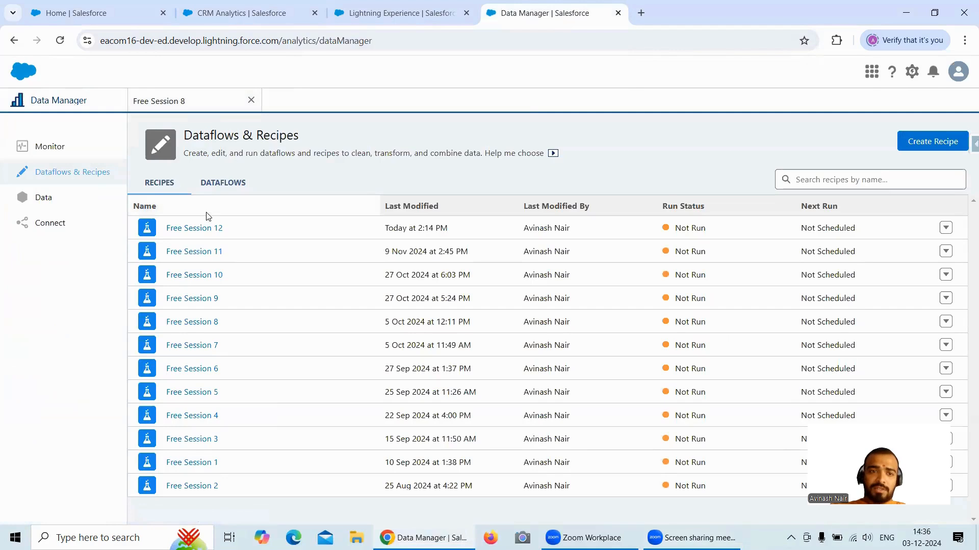
left_click(215, 228)
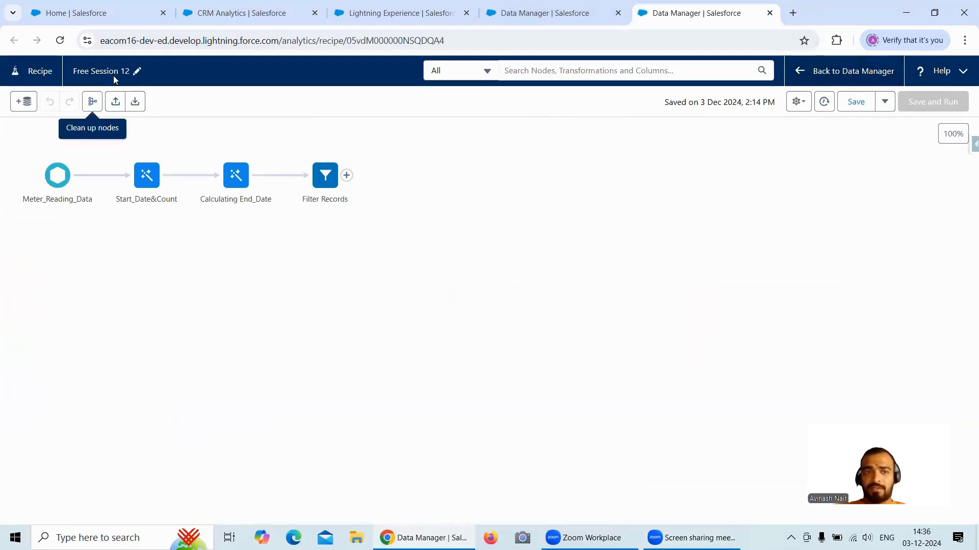
left_click(325, 178)
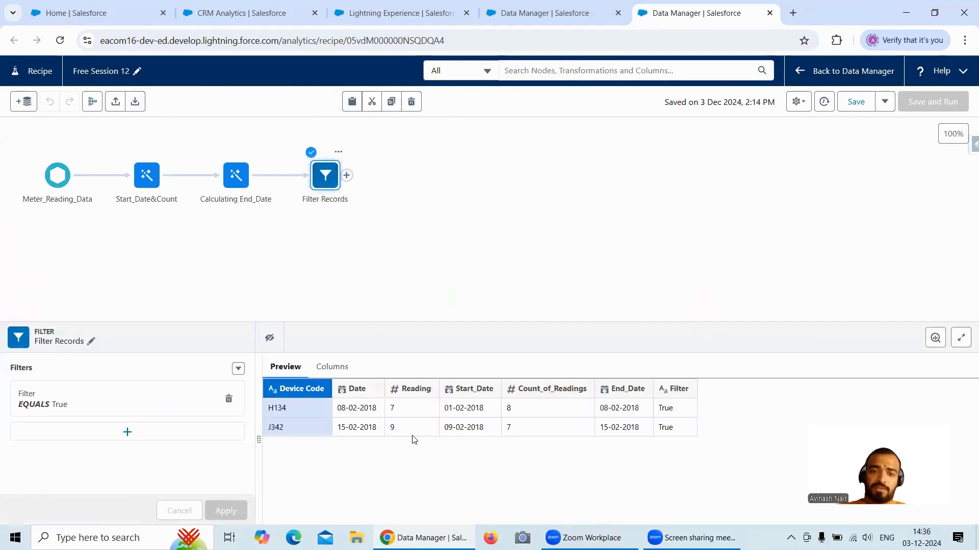
- Open the Free Session 8 dataflow and examine the attributes of its Meter Reading Transformation register node
left_click(569, 20)
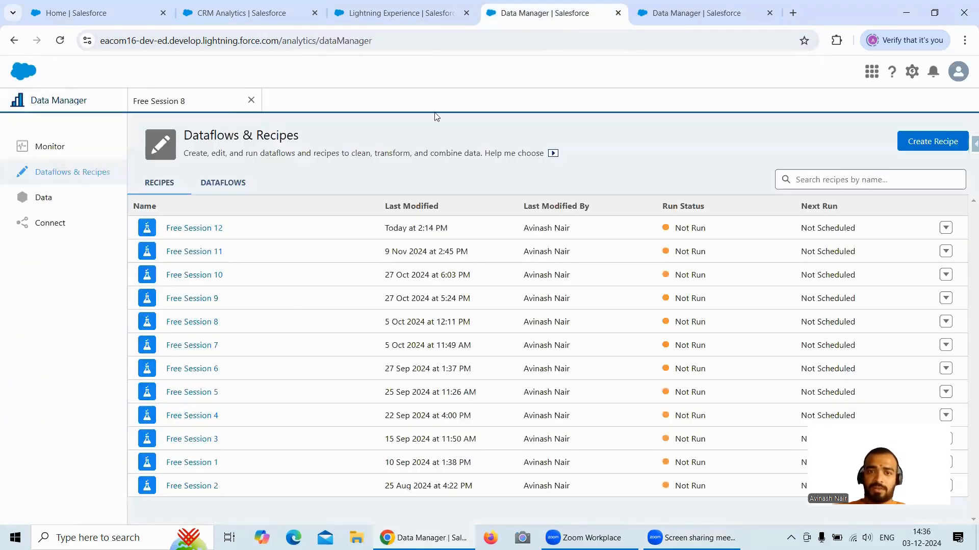
left_click(173, 102)
left_click(702, 280)
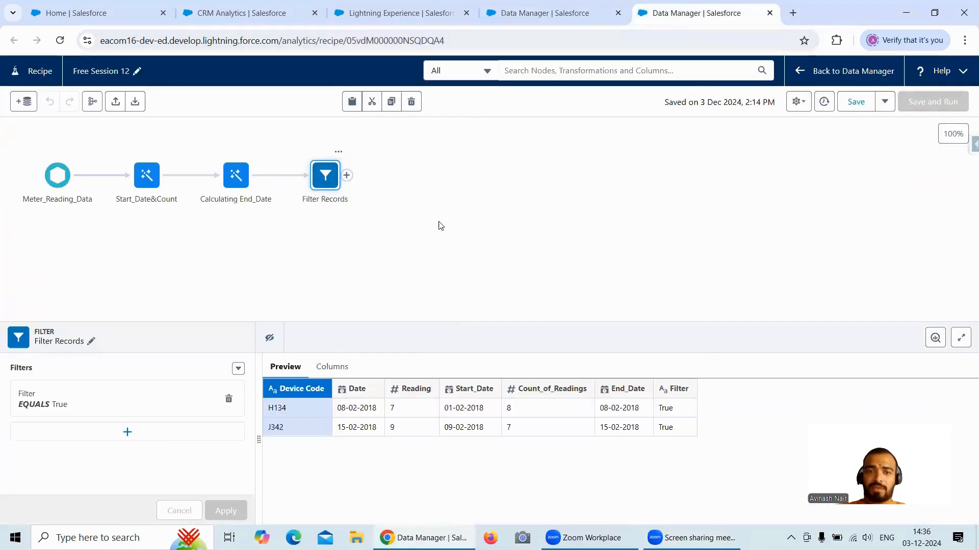
- Add an Output node after Filter Records in the Free Session 12 recipe
left_click(659, 21)
left_click(347, 175)
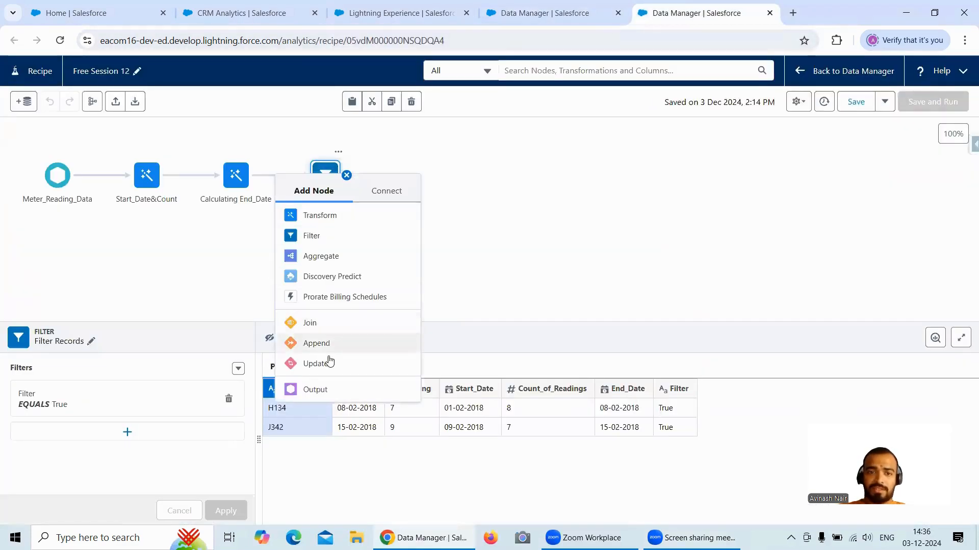
left_click(328, 389)
- Copy the register node's name from the dataflow and set the output's dataset display label to "Meter Reading Transformation Recipe"
left_click(599, 22)
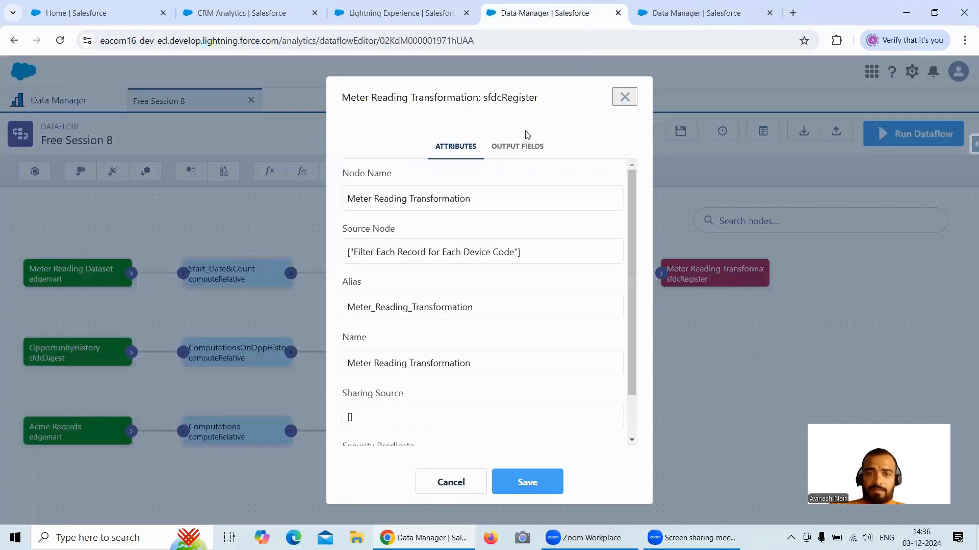
left_click_drag(482, 204, 349, 206)
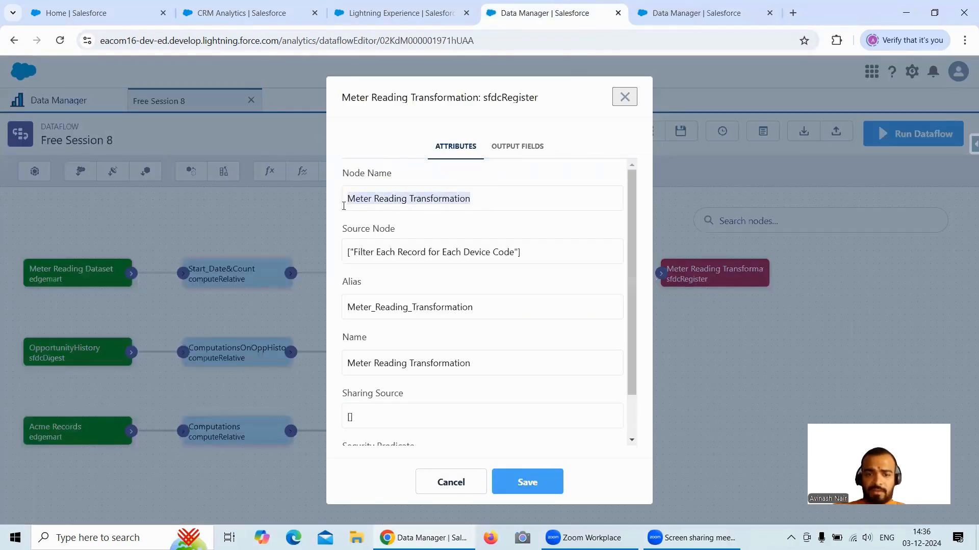
left_click(694, 14)
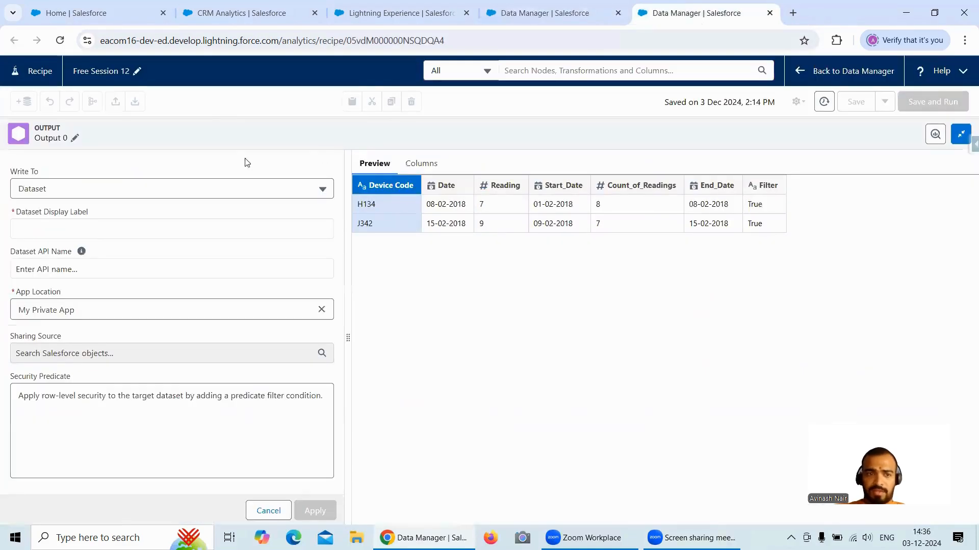
left_click(102, 224)
type("Meter Reading Transformation")
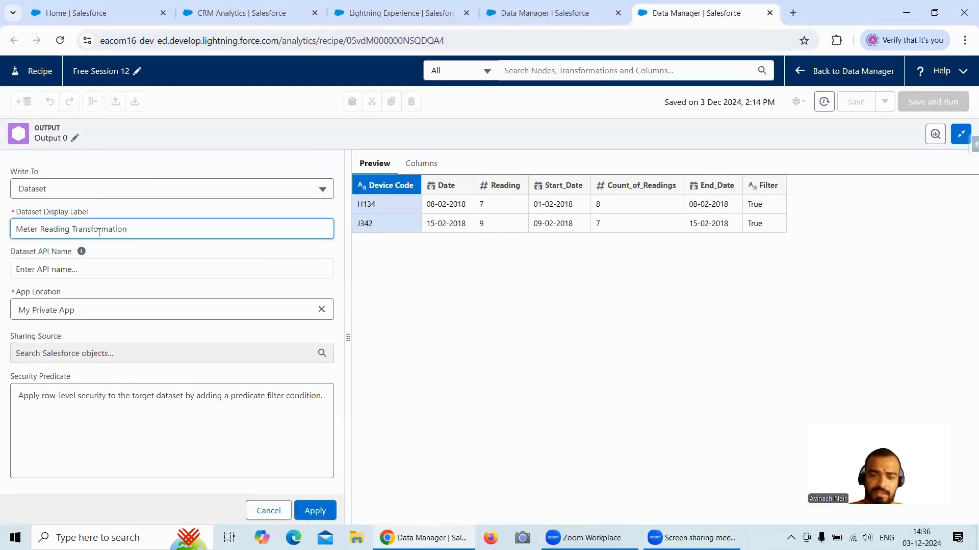
type("Recipe")
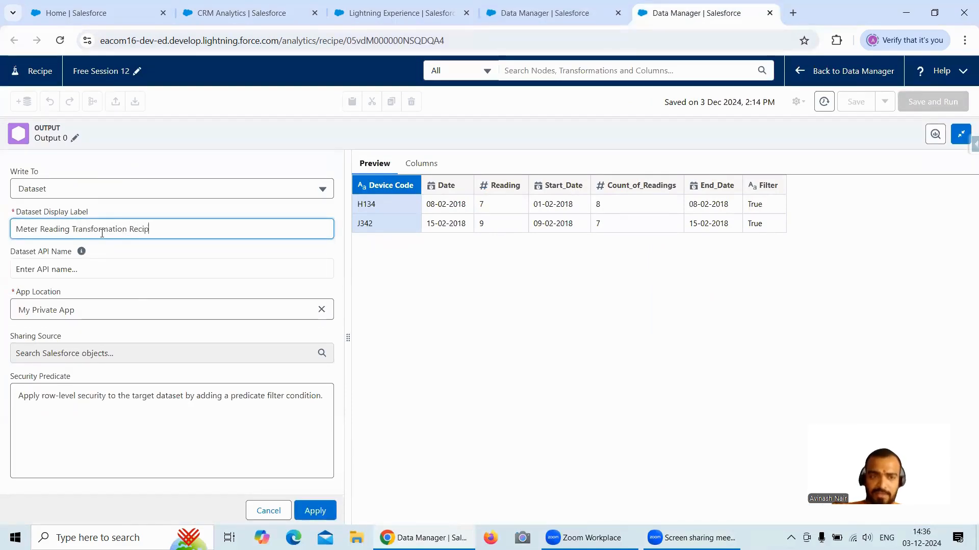
- Change the output dataset's app location to Recipe Dataset
left_click(322, 310)
left_click(227, 308)
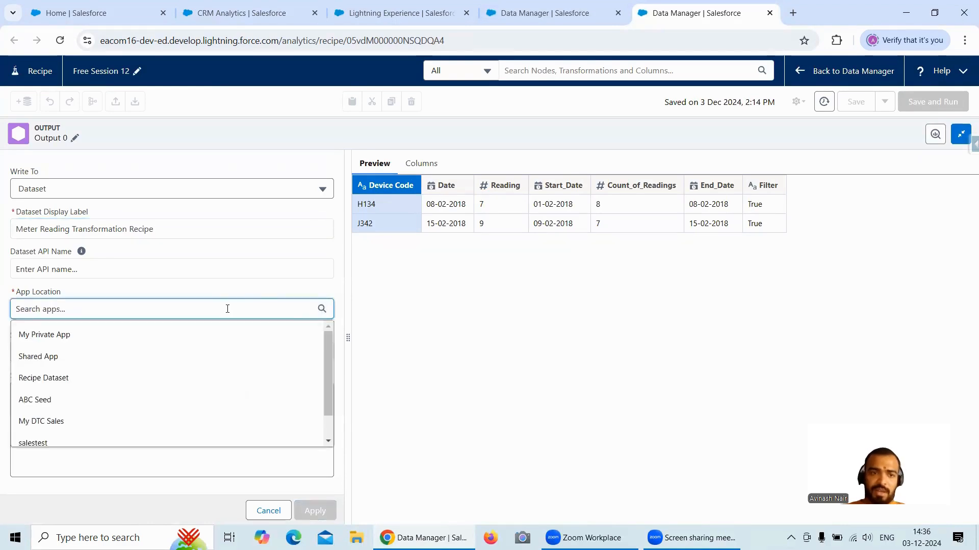
left_click(45, 380)
left_click(52, 270)
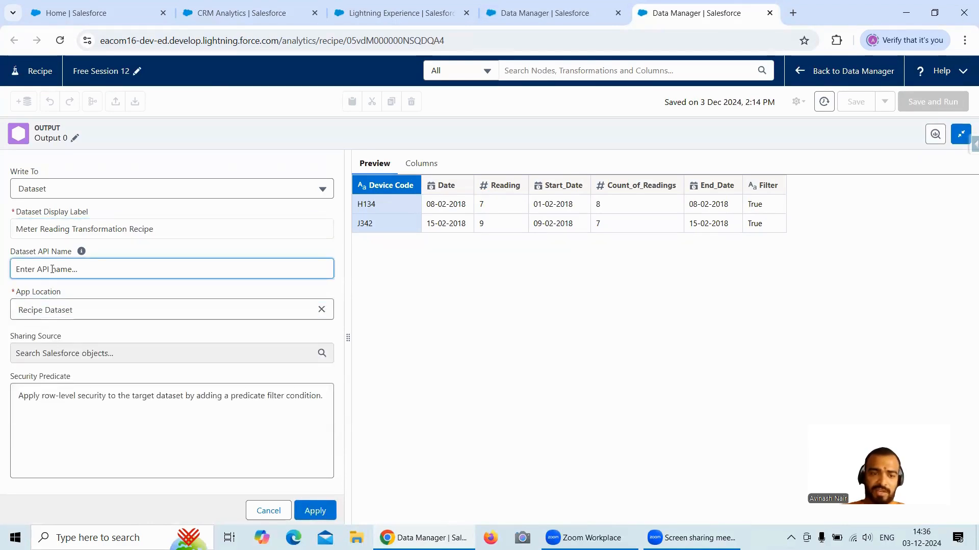
- Rename the output node "Meter Reading Transformation" and apply the output settings
left_click(595, 19)
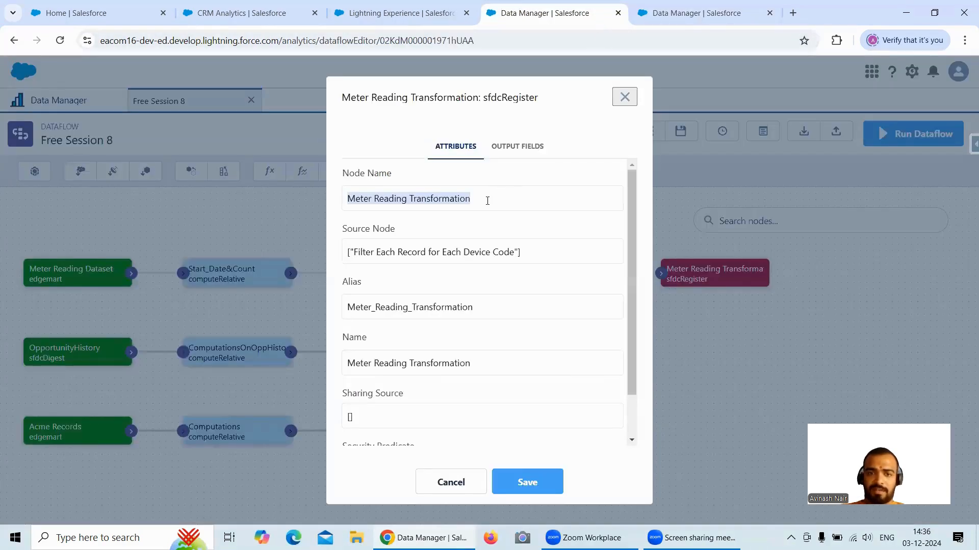
left_click(694, 15)
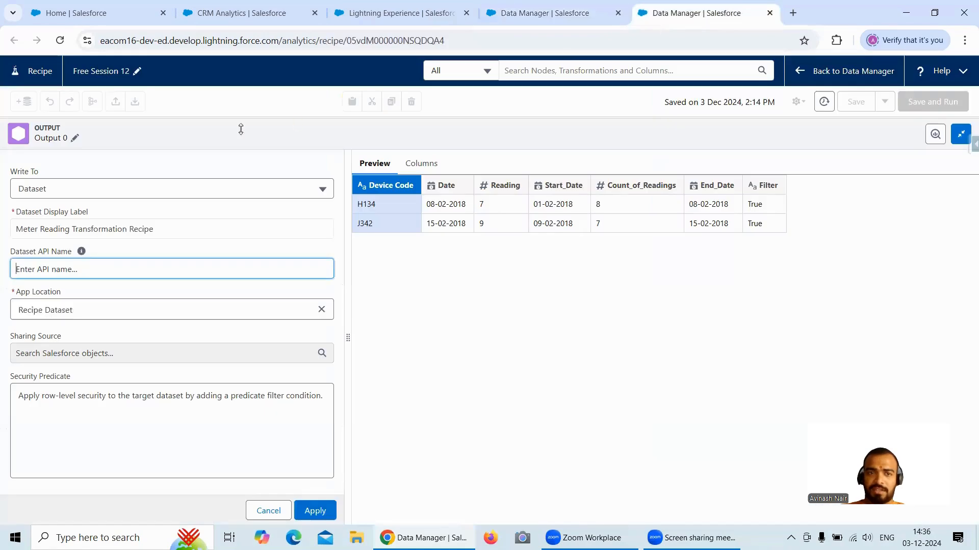
left_click(74, 139)
left_click_drag(109, 182, 75, 181)
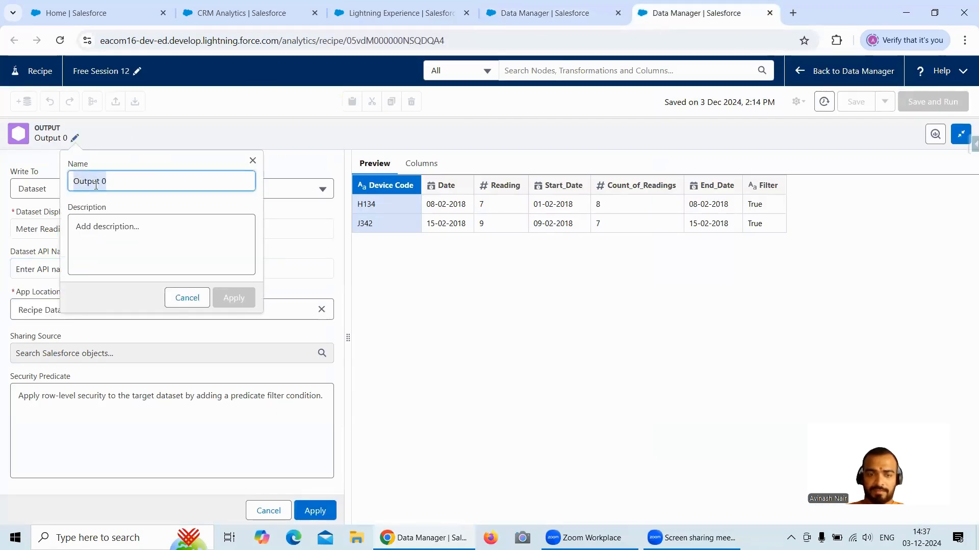
type("Meter Reading Transformation")
left_click(236, 298)
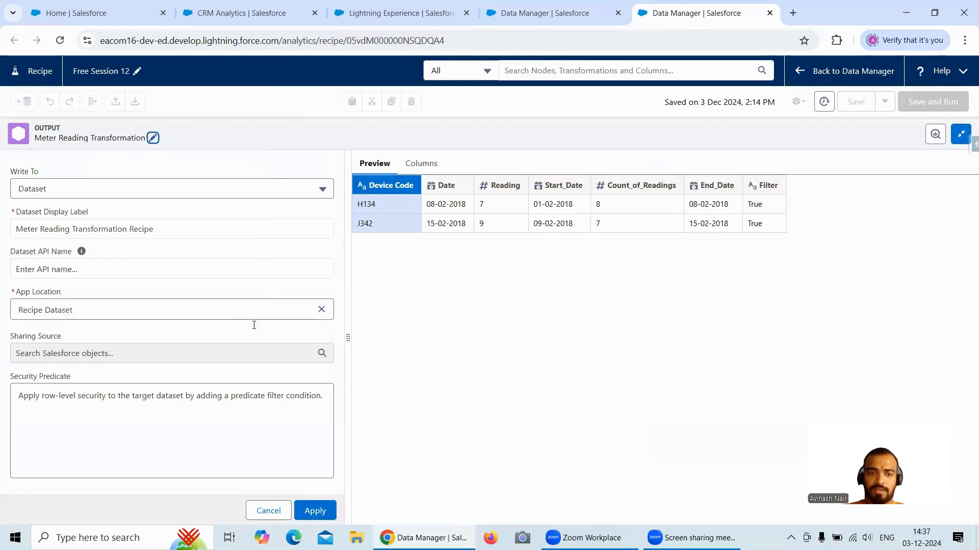
left_click(319, 515)
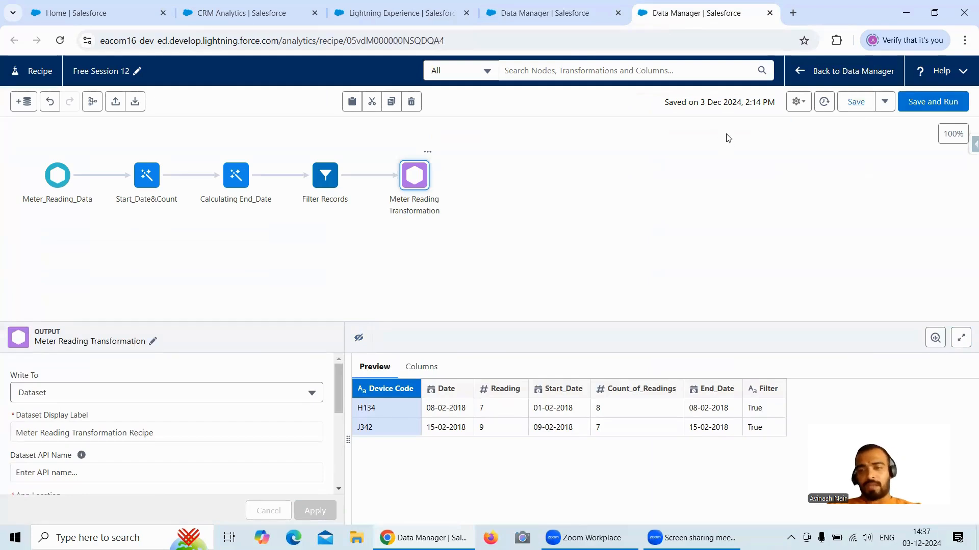
- Close the register node's details in the Free Session 8 dataflow and check which dataset the Acme Records node uses
left_click(563, 20)
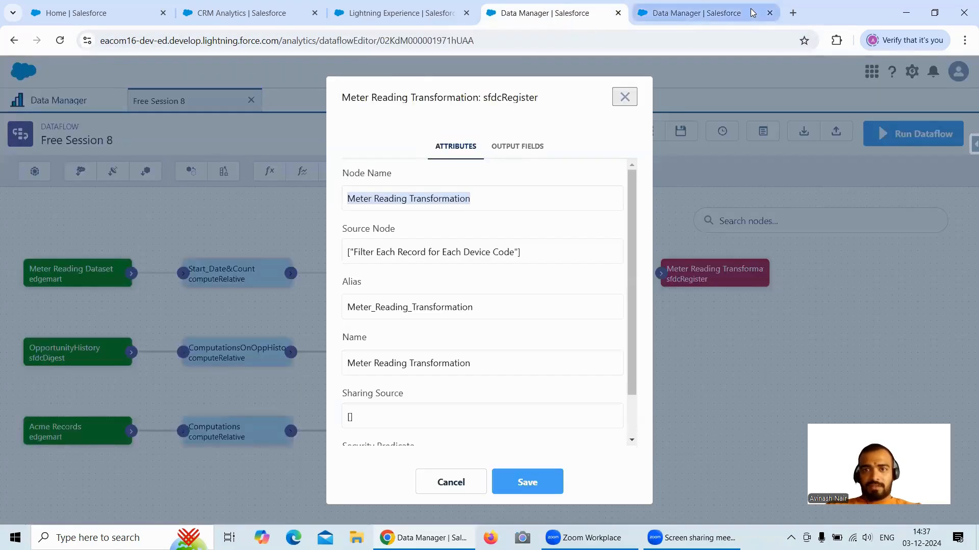
left_click(696, 12)
left_click(534, 17)
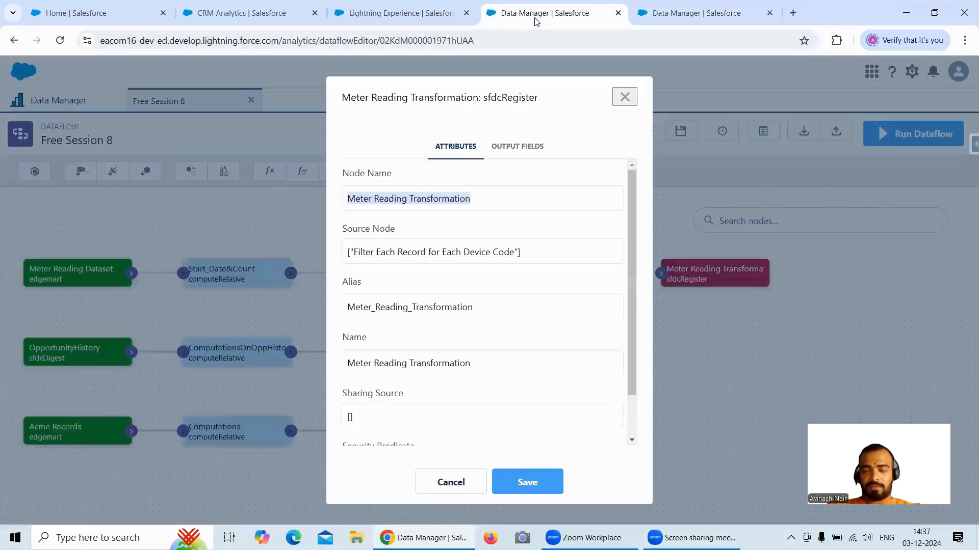
left_click(625, 97)
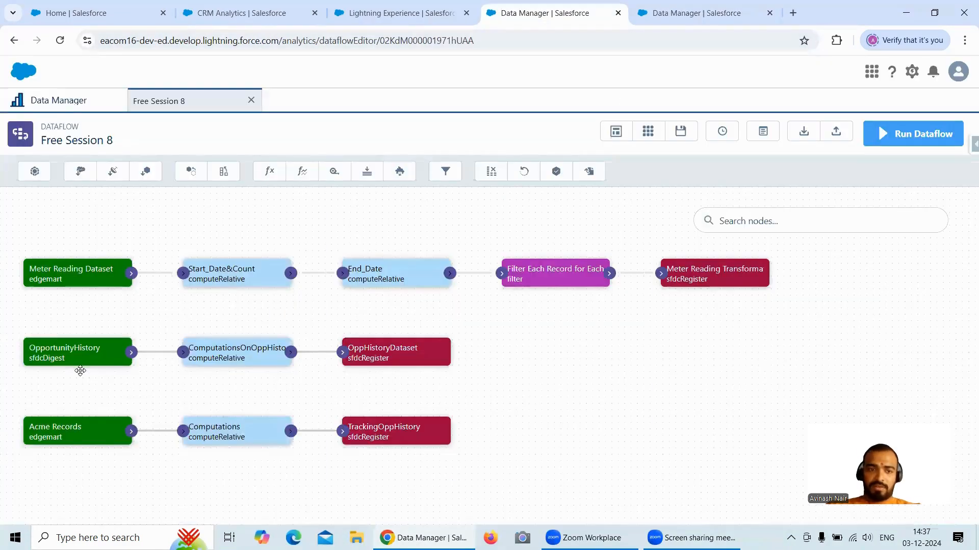
scroll(61, 408, "down", 1)
left_click(61, 396)
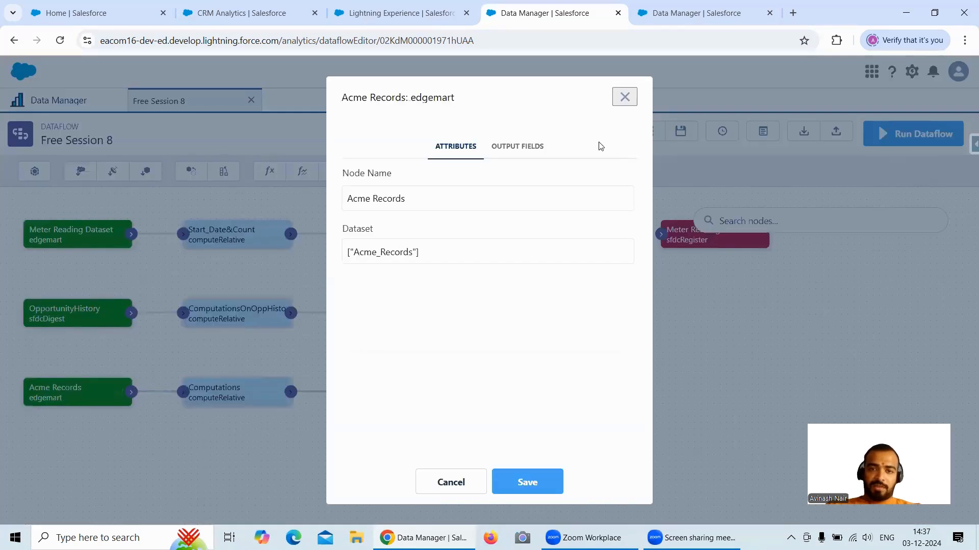
left_click(625, 97)
left_click(694, 12)
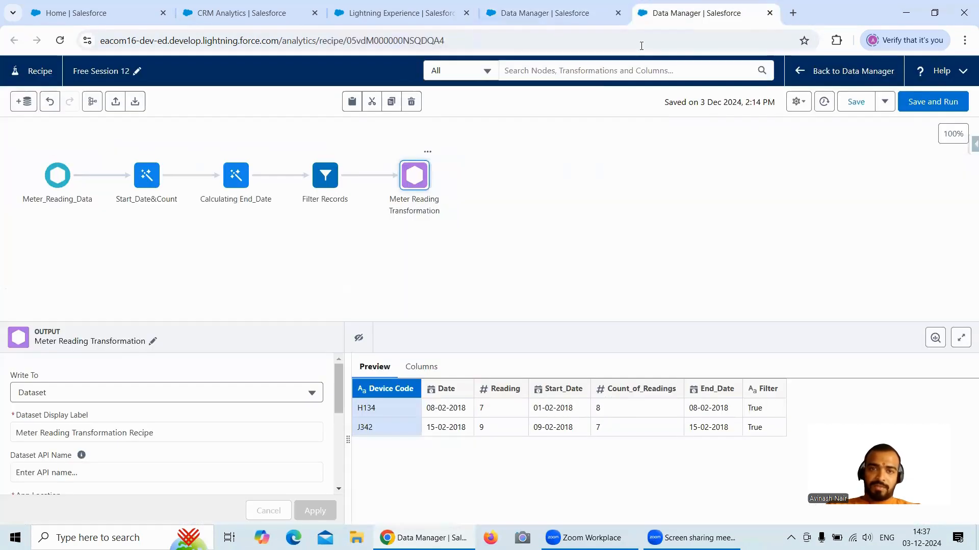
- Start adding input data to the recipe and limit the listed sources to CRM Analytics datasets
left_click(24, 101)
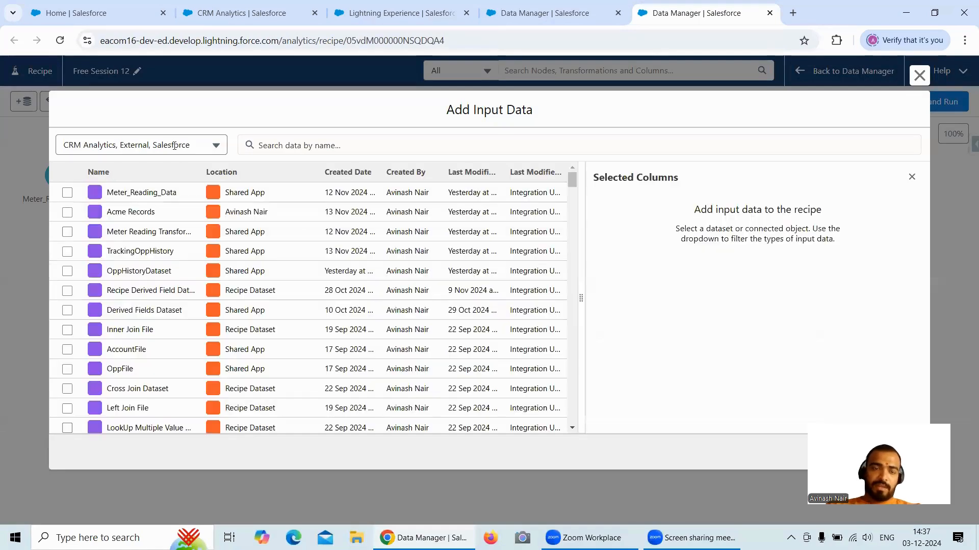
left_click(181, 144)
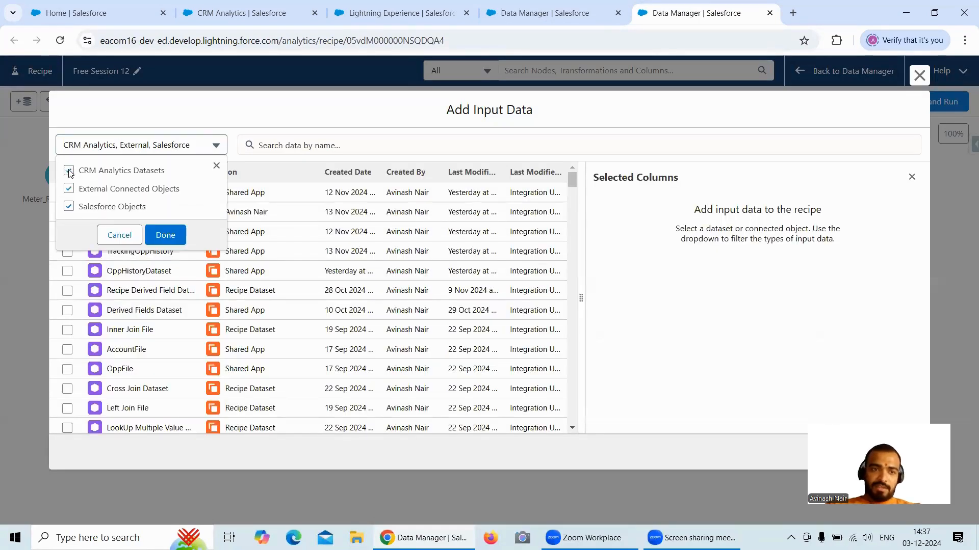
left_click(69, 171)
left_click(70, 207)
left_click(69, 188)
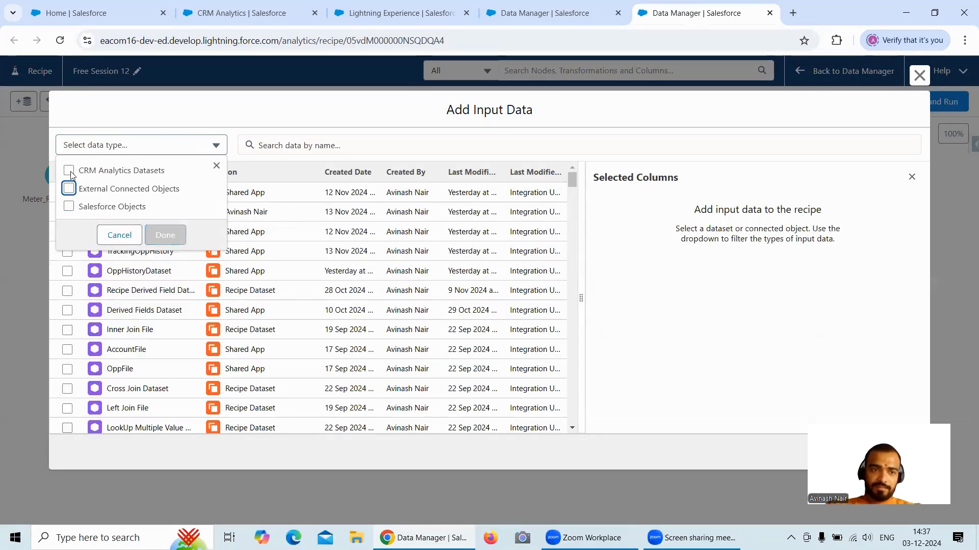
left_click(69, 170)
left_click(165, 234)
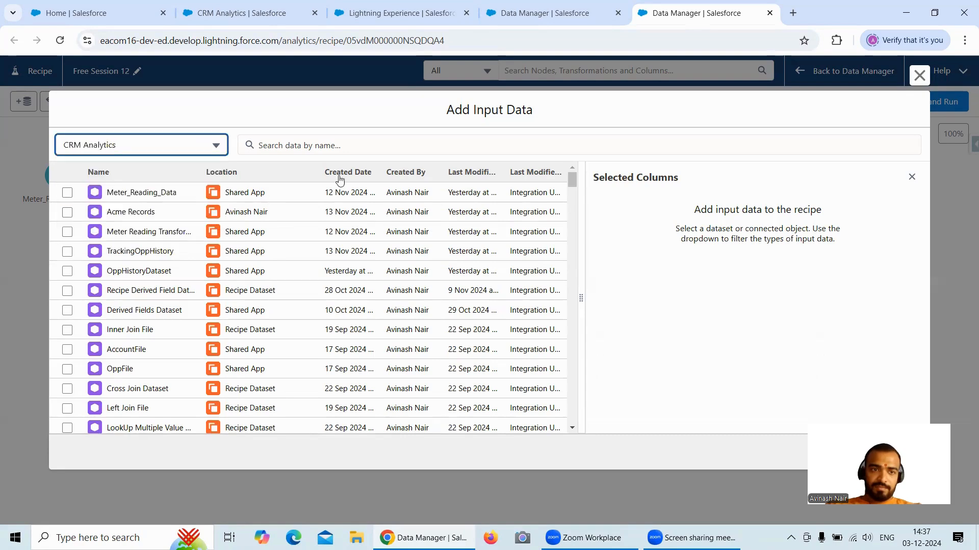
- Search for "Acme Re" and select the Acme Records dataset with all its columns as recipe input
left_click(376, 147)
type("Acme Re")
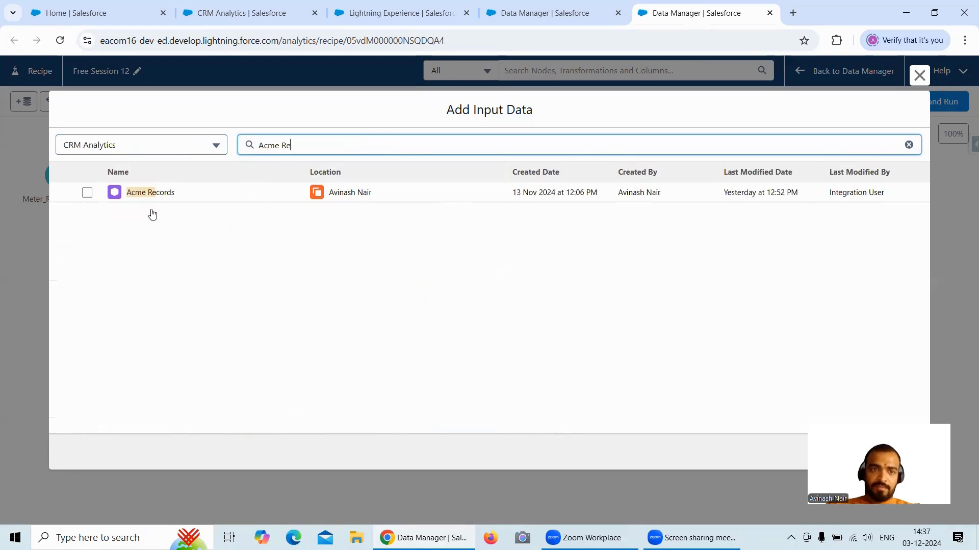
left_click(88, 194)
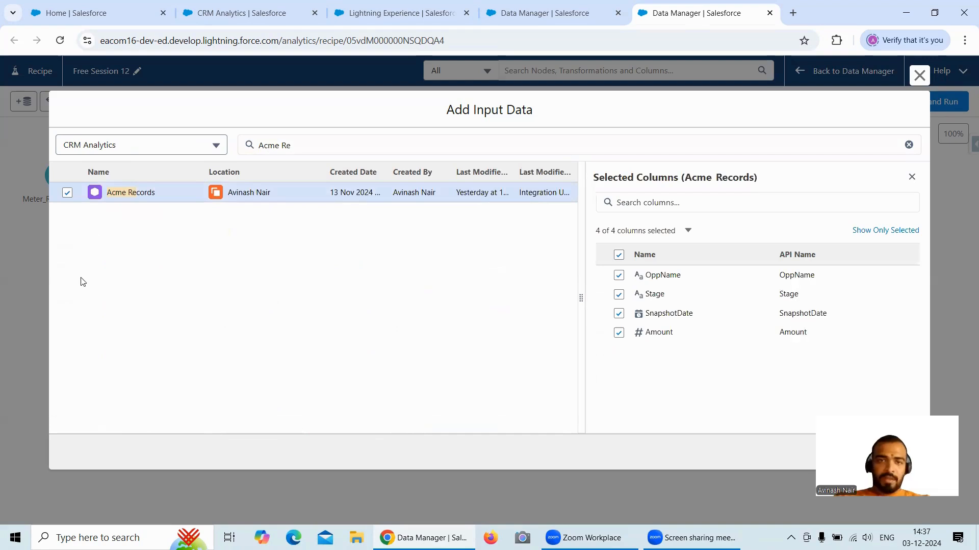
- Examine the source, partition, order and sort settings of the Computations node in the Free Session 8 dataflow
left_click(578, 24)
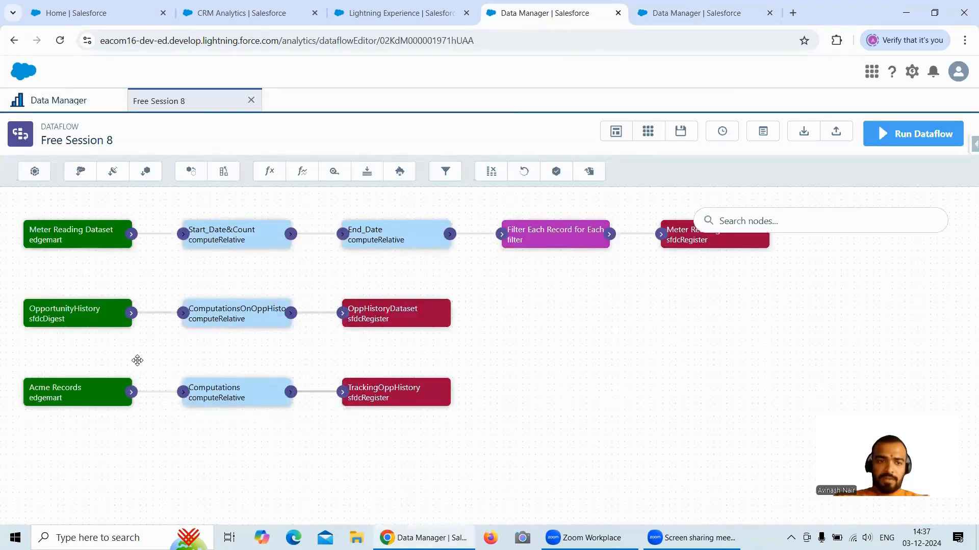
left_click(207, 404)
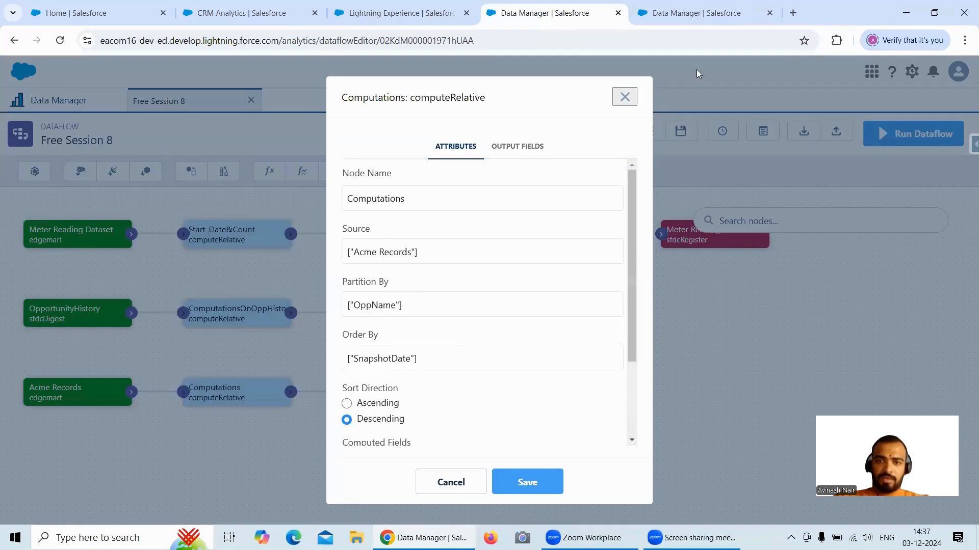
left_click(709, 22)
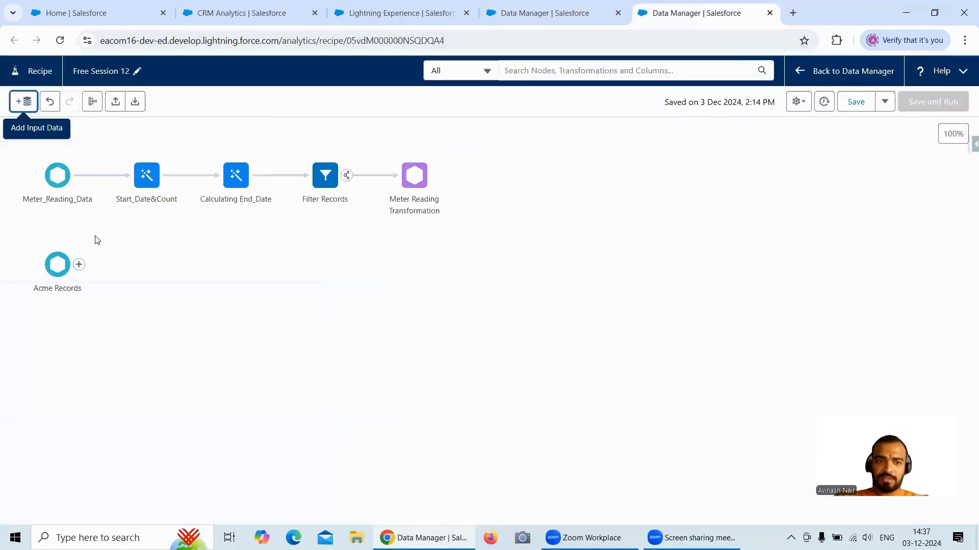
- Add a Transform node after Acme Records and start a custom formula in it with Multiple row formula enabled
left_click(79, 265)
left_click(78, 306)
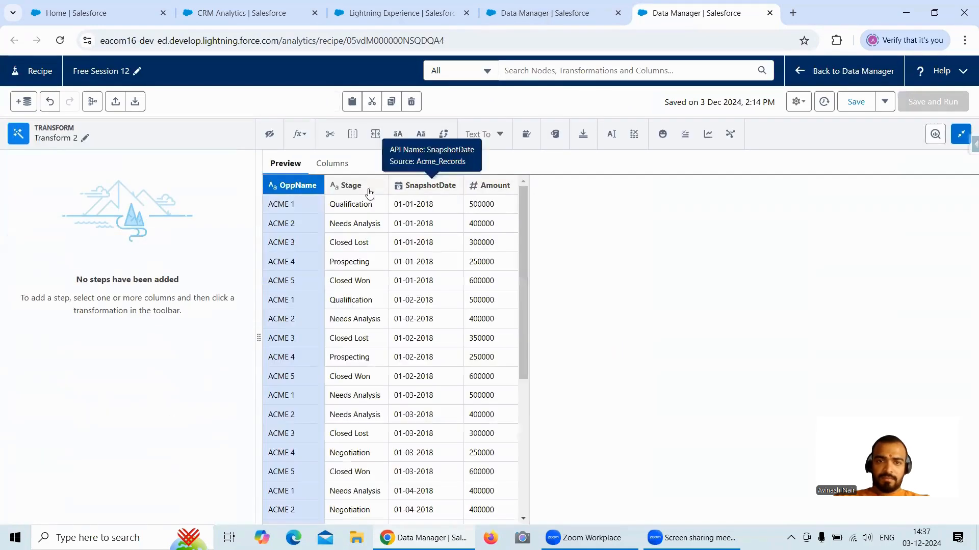
left_click(299, 135)
left_click(322, 215)
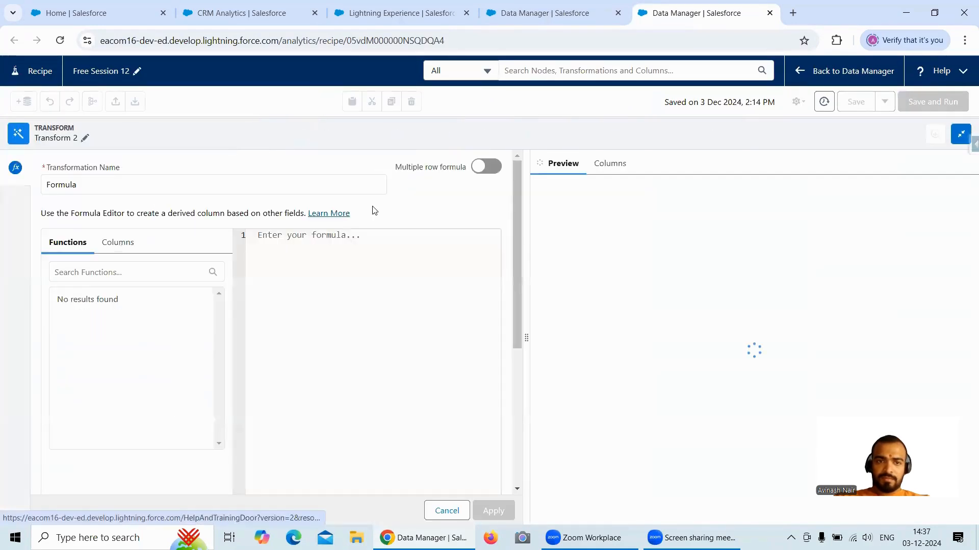
left_click(486, 166)
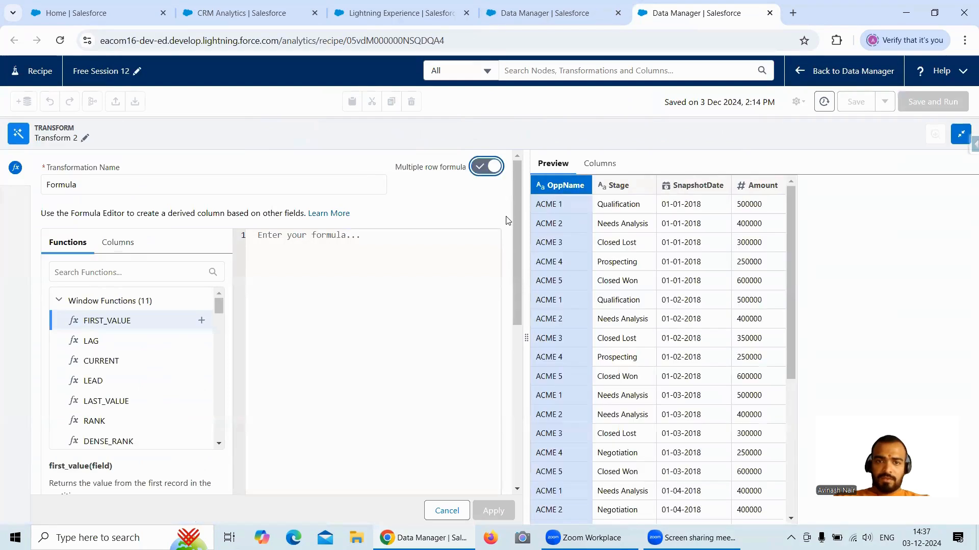
- Check the Computations node's settings in the dataflow, and set the recipe formula to partition by OppName and order by SnapshotDate
left_click(564, 22)
scroll(452, 333, "down", 1)
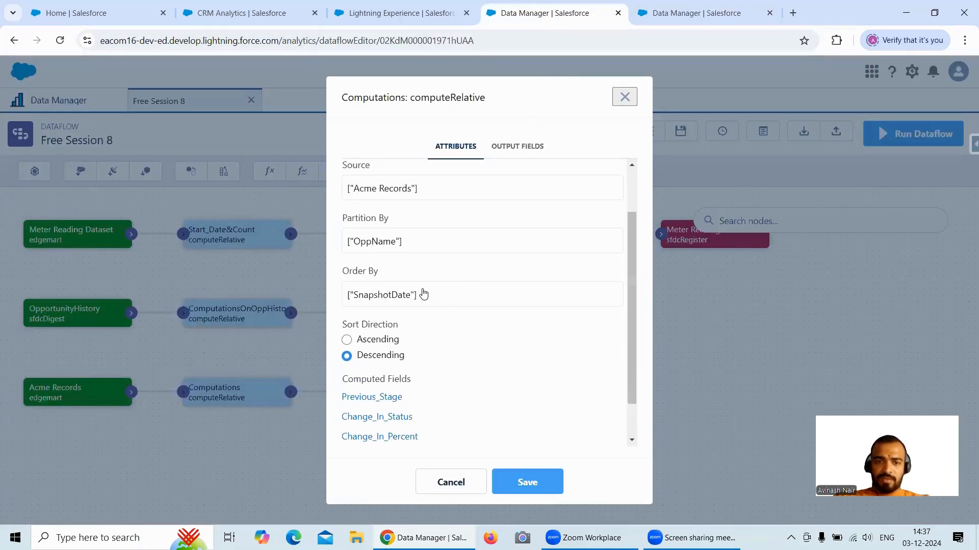
left_click(685, 18)
scroll(221, 348, "down", 3)
scroll(482, 329, "down", 3)
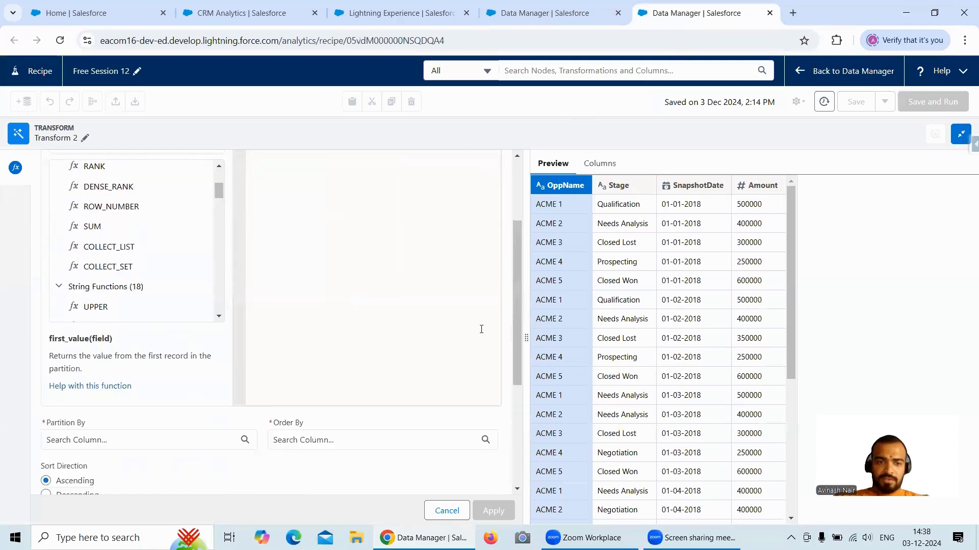
scroll(481, 329, "down", 3)
left_click(98, 313)
left_click(105, 341)
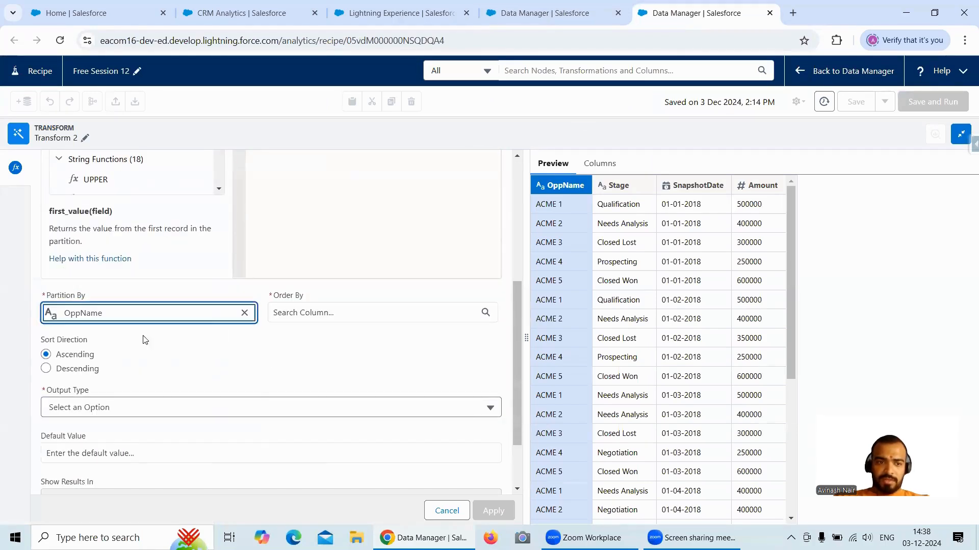
left_click(306, 313)
left_click(294, 389)
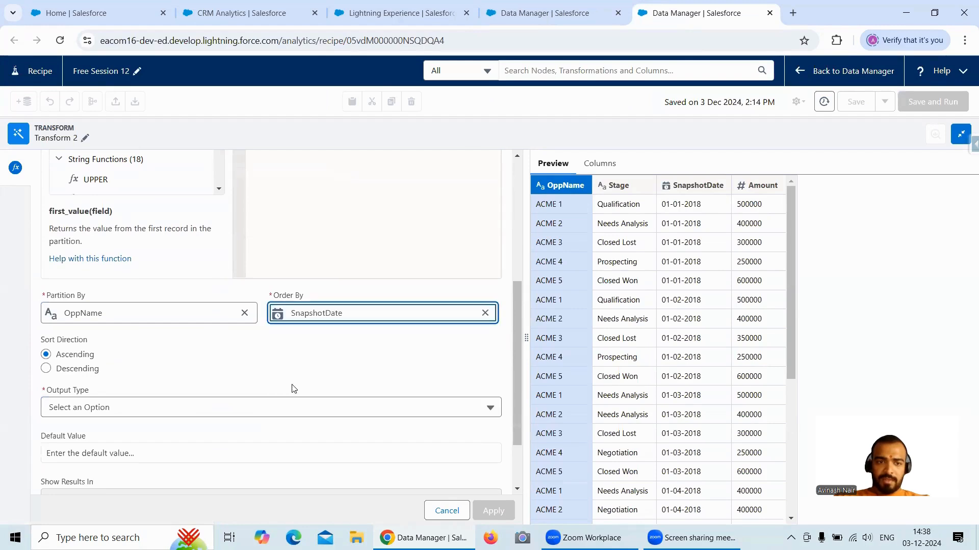
- Check the sort direction in the dataflow's Computations node and set the recipe formula's sort direction to Descending
left_click(548, 20)
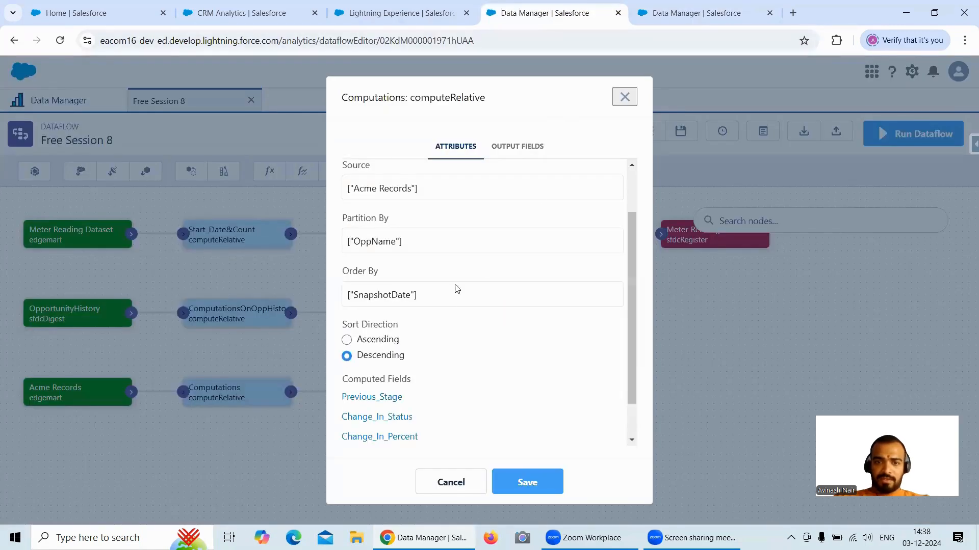
scroll(457, 286, "down", 2)
left_click(706, 21)
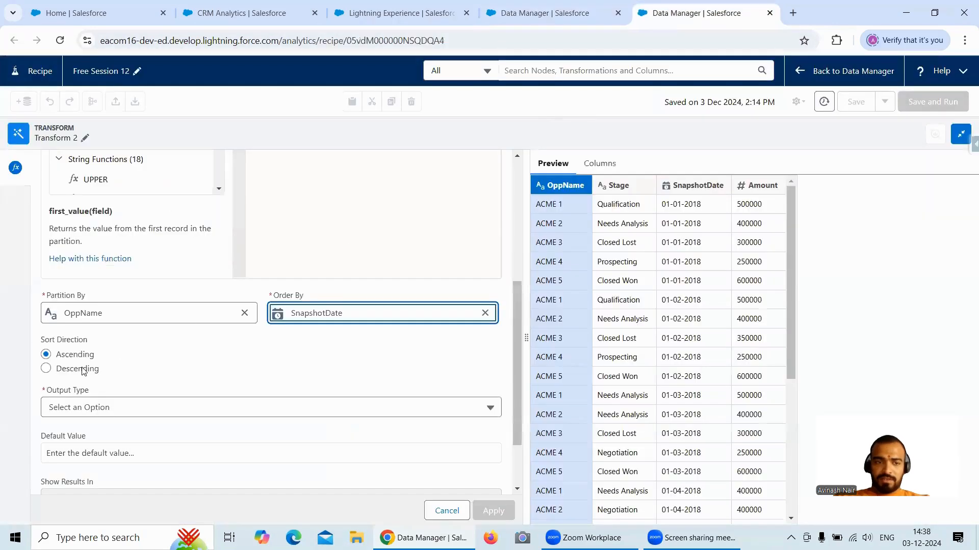
left_click(81, 372)
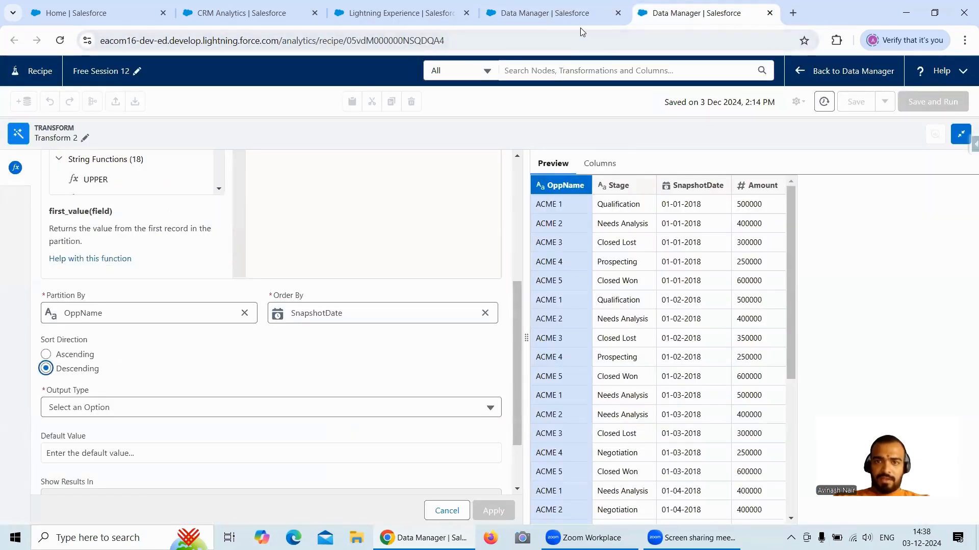
- Open the Previous_Stage computed field of the dataflow's Computations node and examine its name, label and expression attributes
scroll(468, 349, "up", 5)
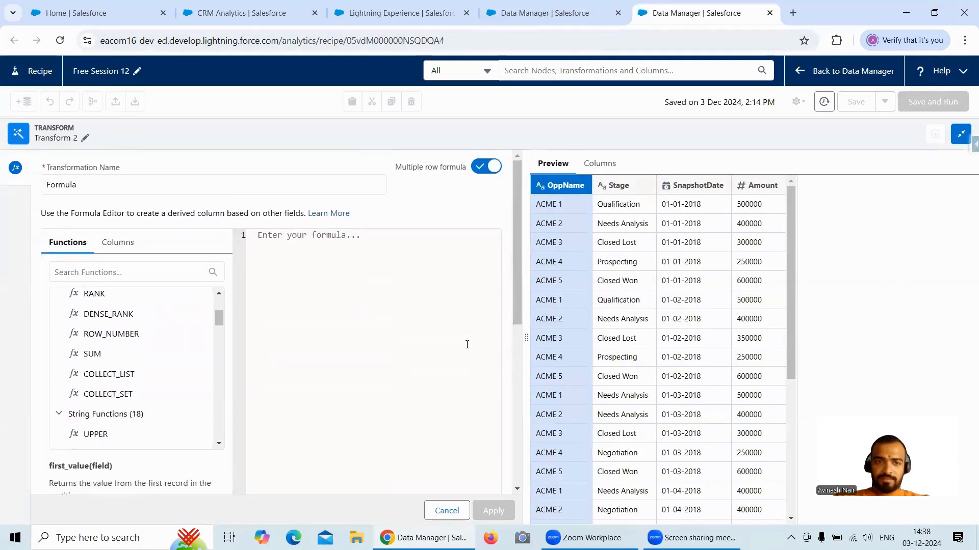
left_click(587, 24)
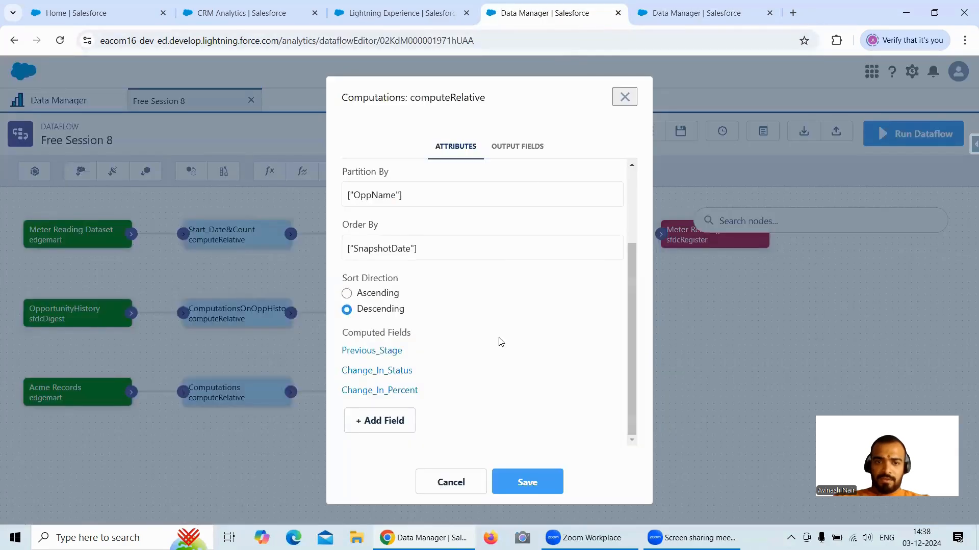
scroll(469, 334, "up", 1)
scroll(469, 334, "down", 1)
left_click(378, 352)
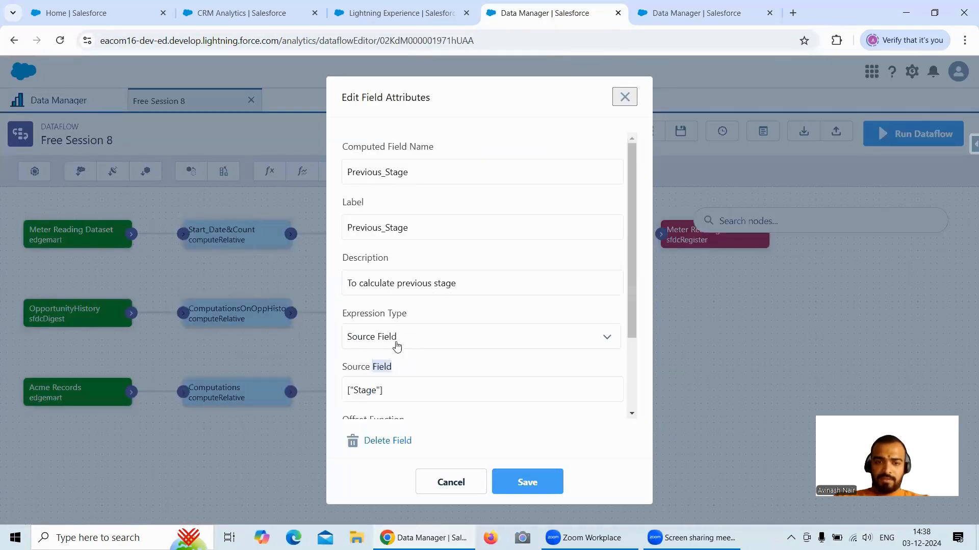
scroll(527, 290, "down", 3)
scroll(430, 308, "up", 3)
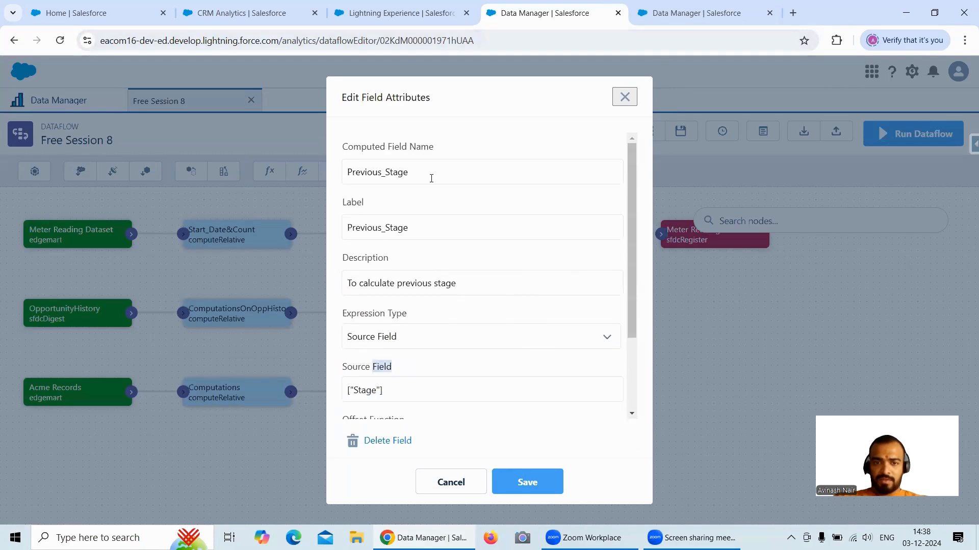
left_click(363, 173)
left_click(346, 171)
left_click(696, 12)
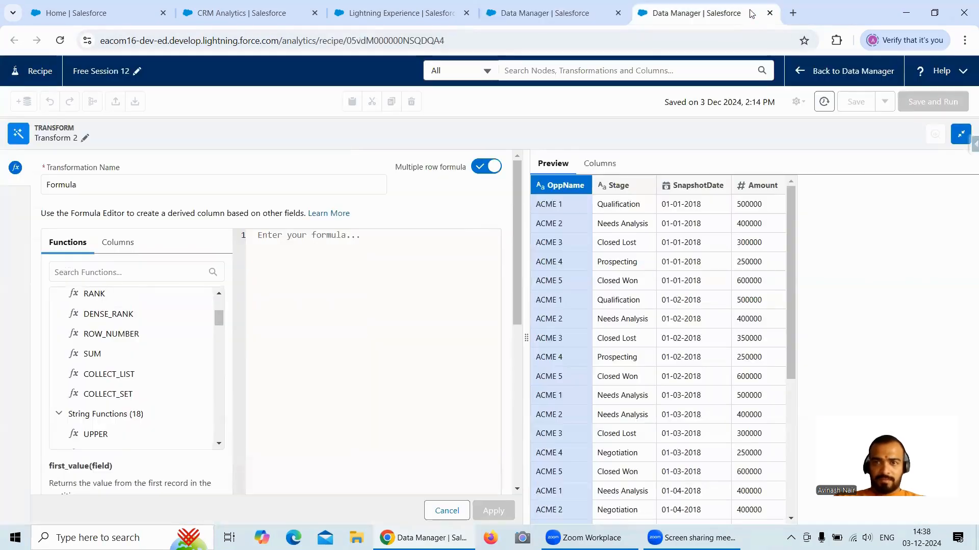
scroll(388, 430, "down", 5)
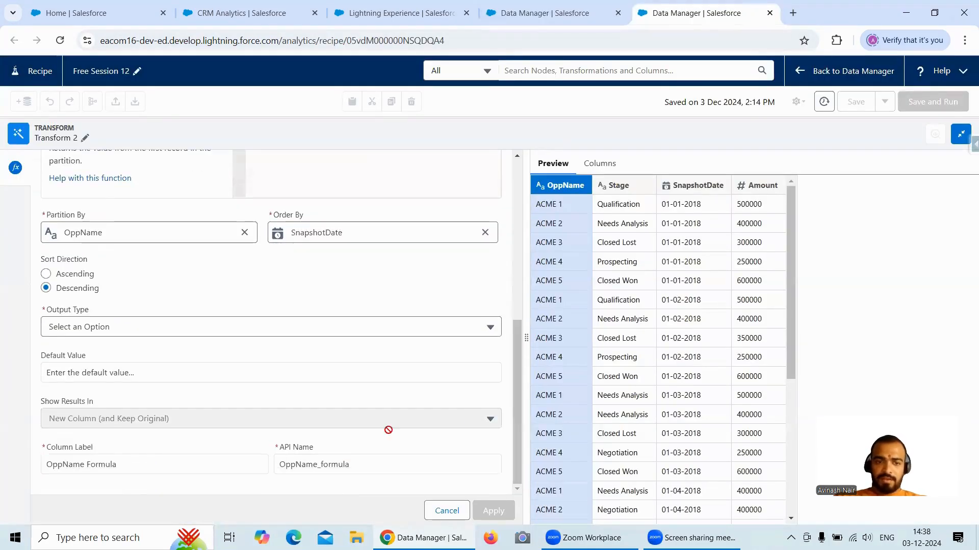
left_click_drag(158, 456, 42, 465)
type("Meter Reading Transformation")
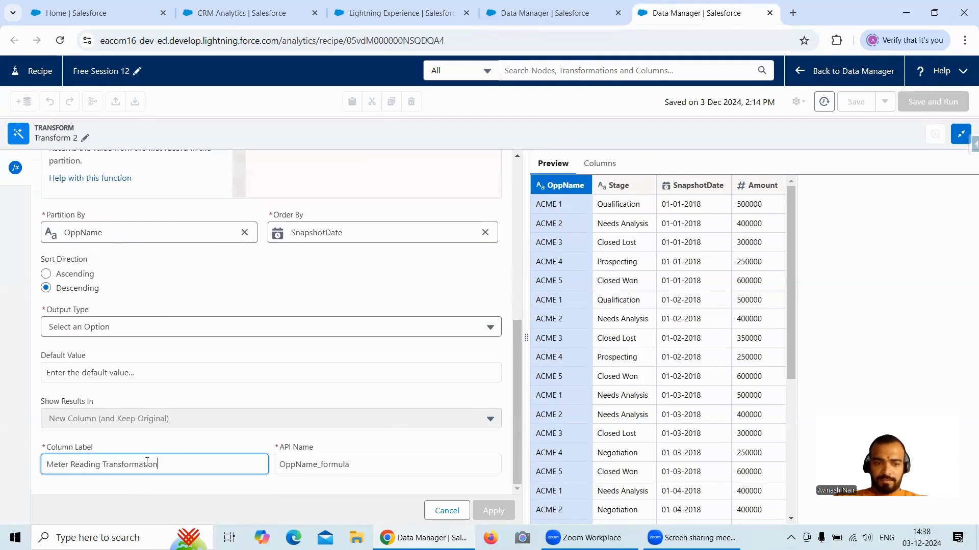
- Copy the computed field name Previous_Stage from the dataflow and use it as the formula's column label and API name
left_click(597, 14)
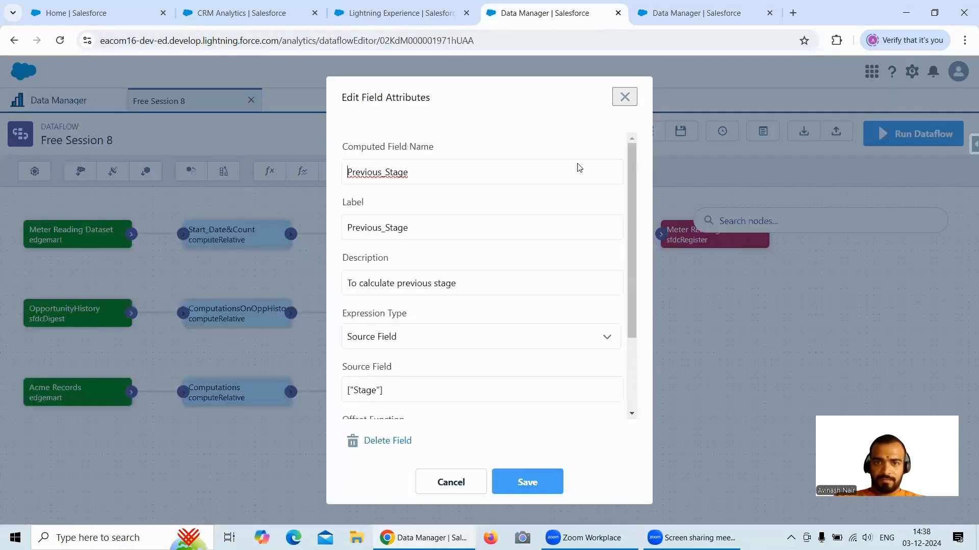
left_click_drag(432, 172, 350, 172)
key("ctrl+c")
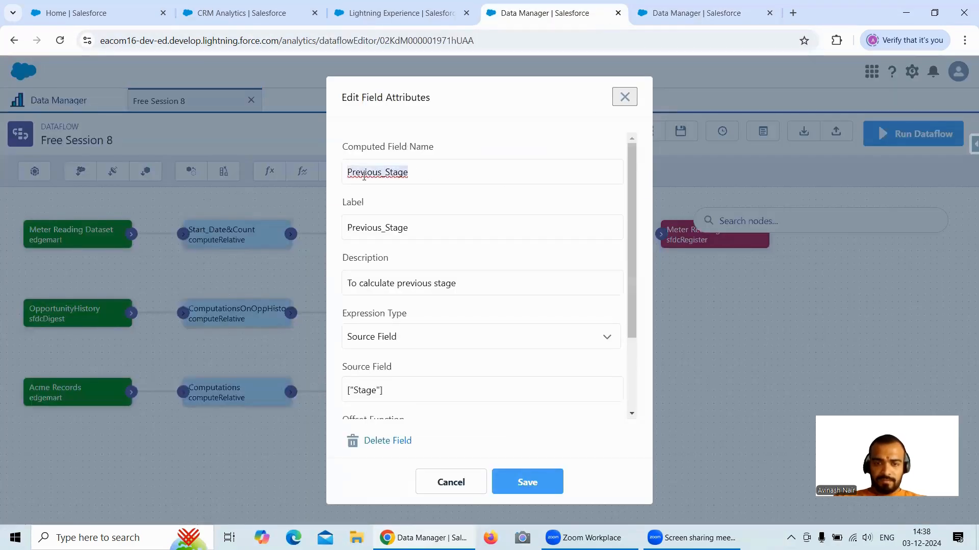
left_click(703, 20)
left_click_drag(165, 464, 31, 466)
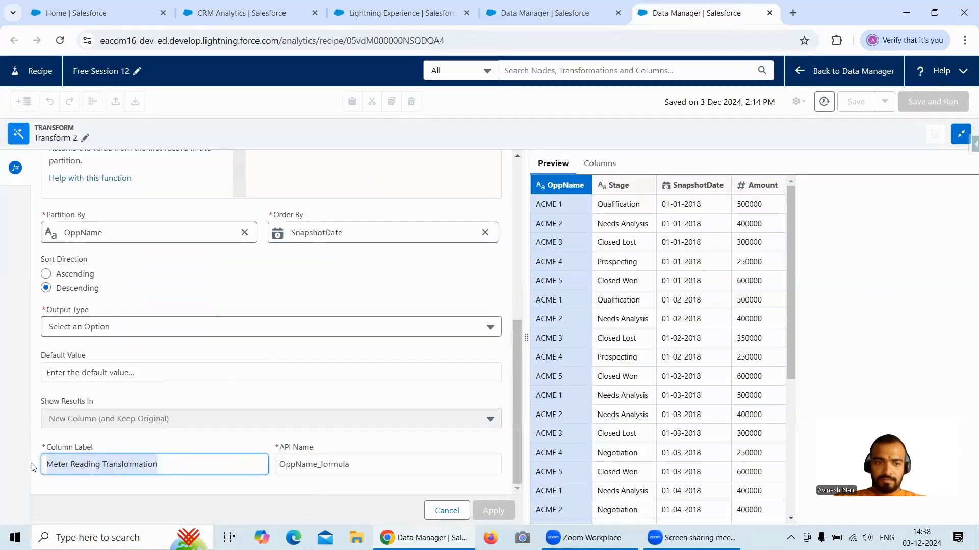
key("ctrl+v")
left_click_drag(360, 470, 275, 465)
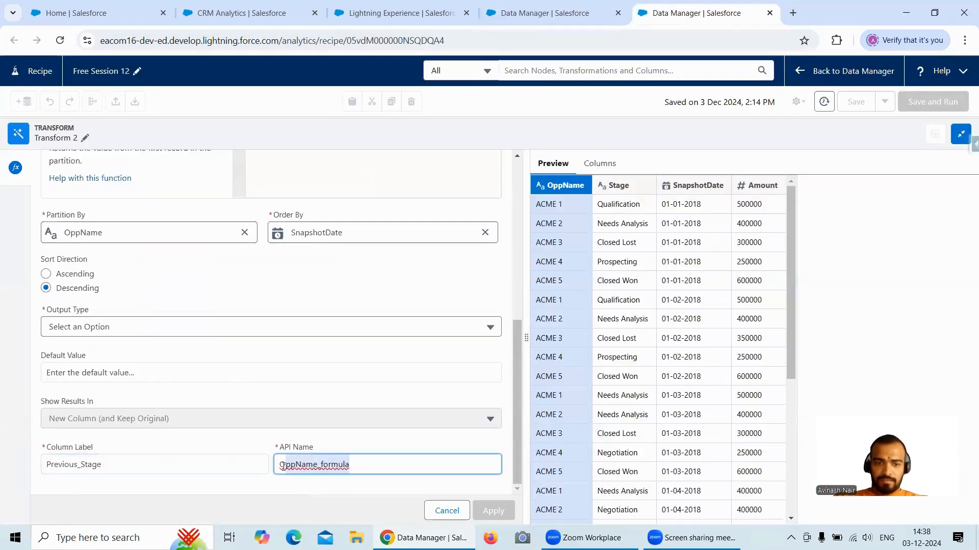
key("ctrl+v")
- Check the Previous_Stage field's source and offset function in the dataflow, and insert the LAG window function into the recipe formula
scroll(350, 426, "up", 8)
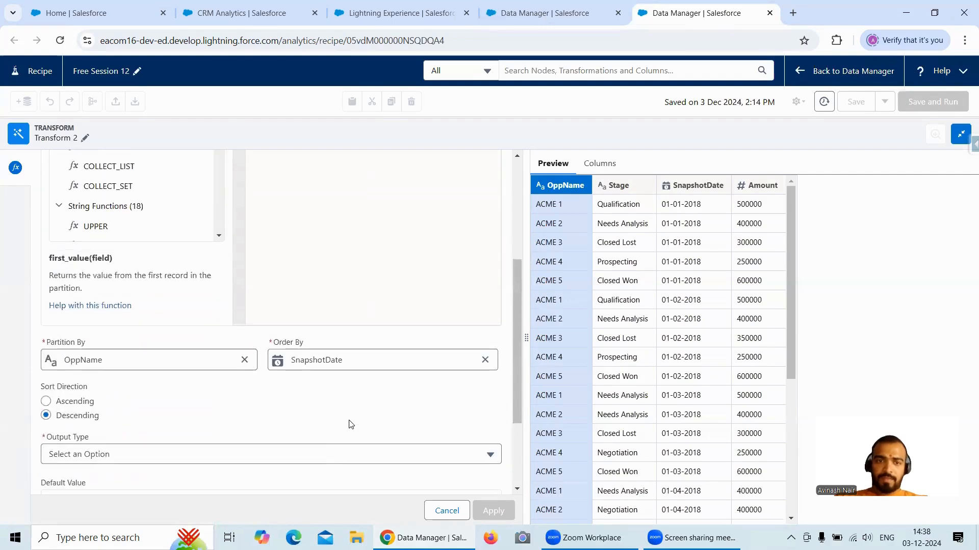
left_click(601, 19)
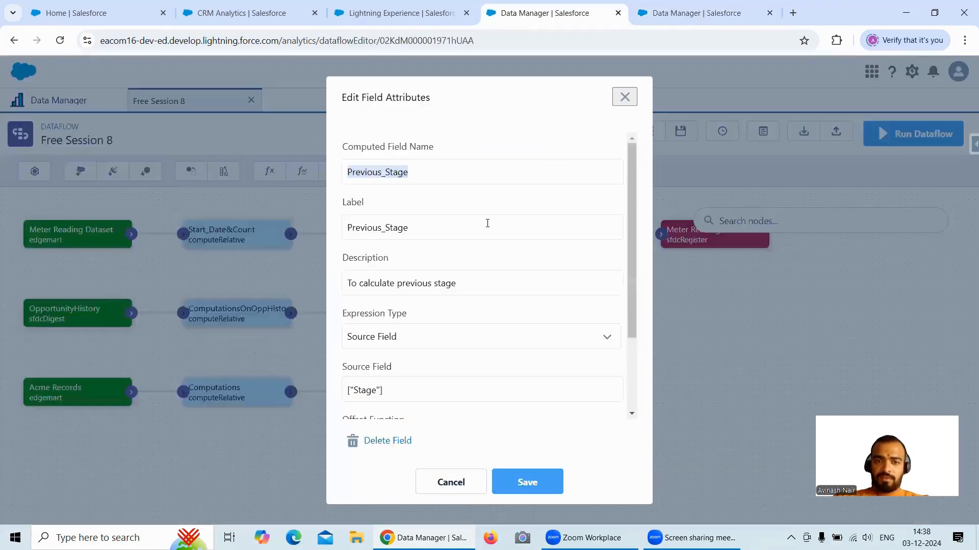
scroll(487, 270, "down", 2)
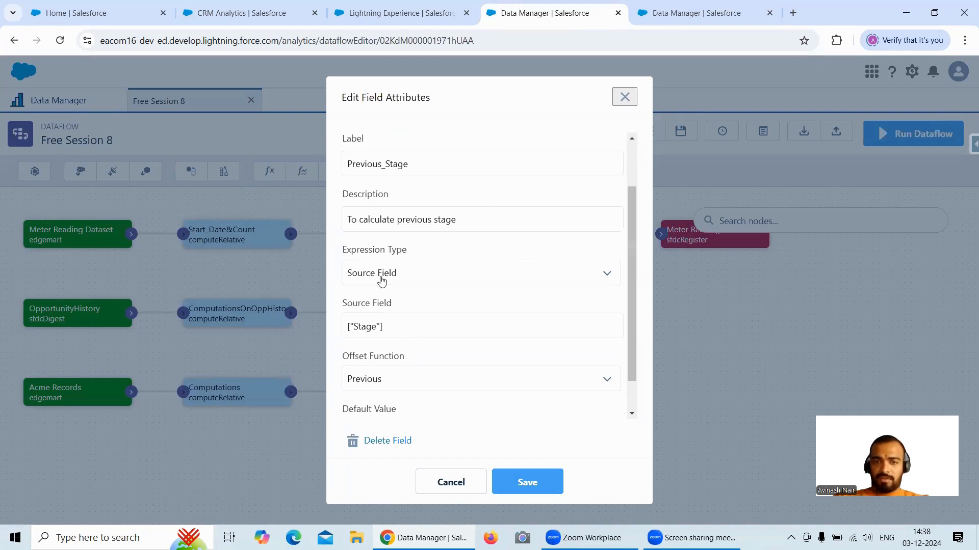
left_click(713, 25)
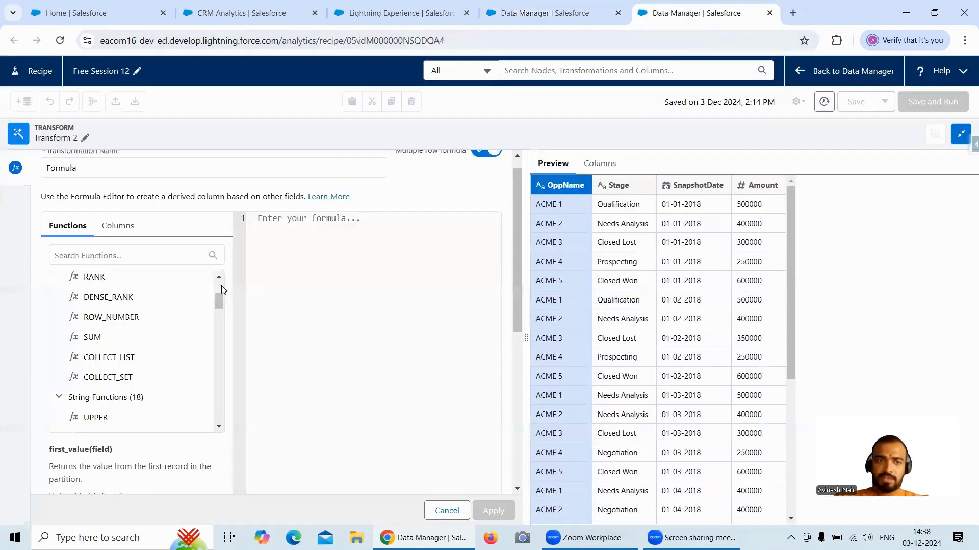
left_click(117, 257)
type("lag")
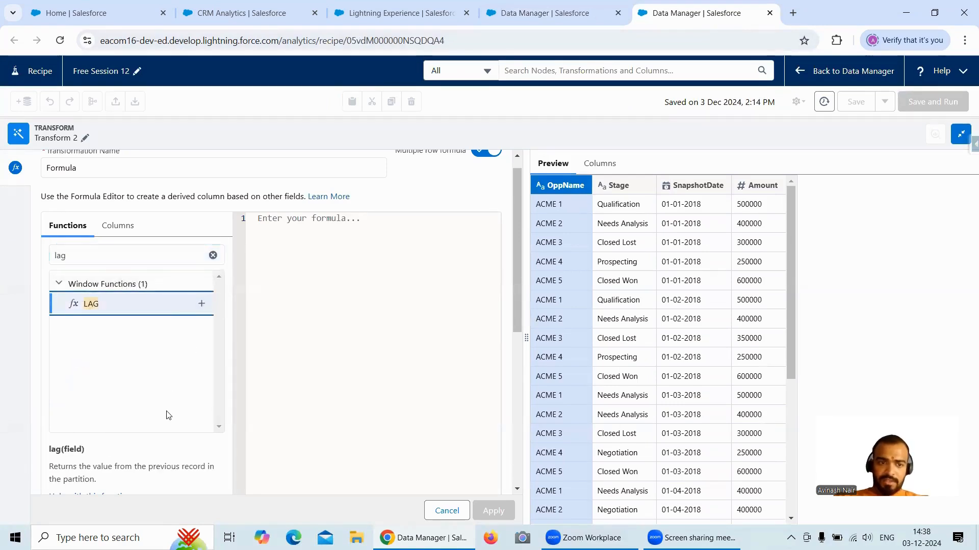
scroll(131, 421, "down", 1)
scroll(169, 408, "up", 1)
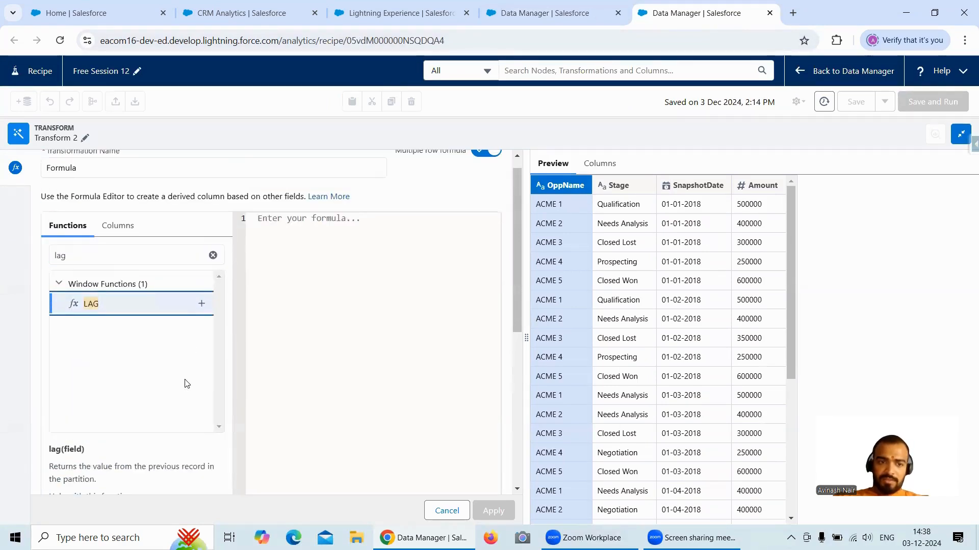
left_click(202, 305)
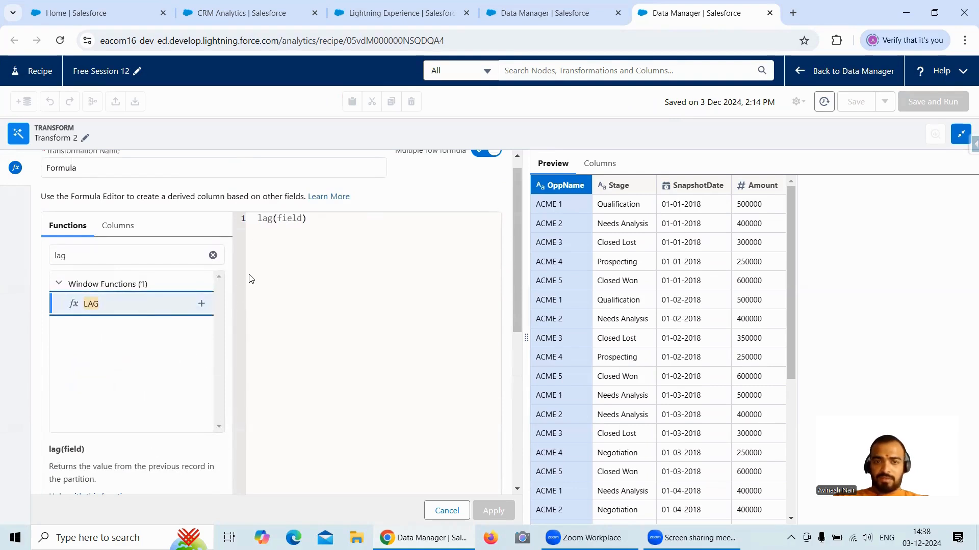
- Replace the placeholder argument of the lag function with Stage so the formula reads lag(Stage)
left_click(300, 220)
key("BackSpace")
key("BackSpace")
key("BackSpace")
key("BackSpace")
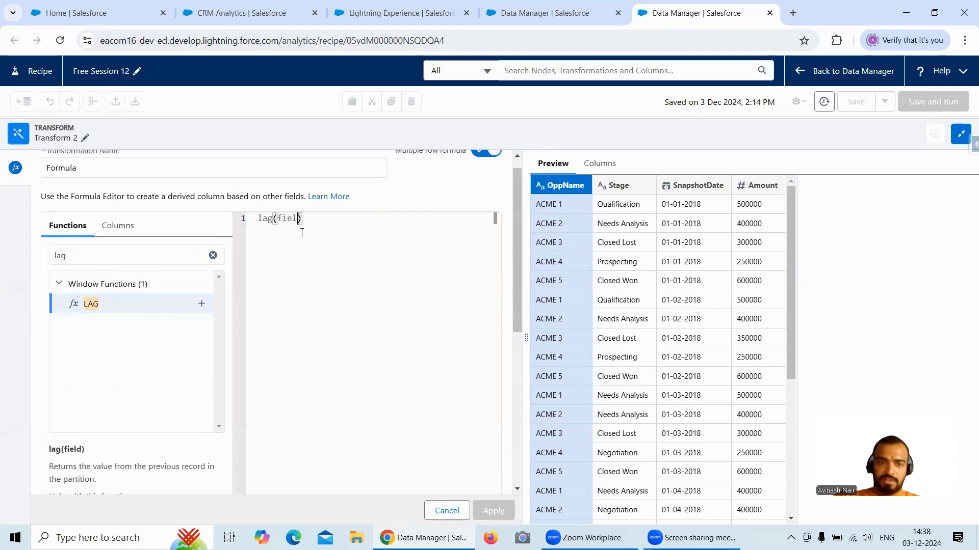
key("BackSpace")
type("Stage")
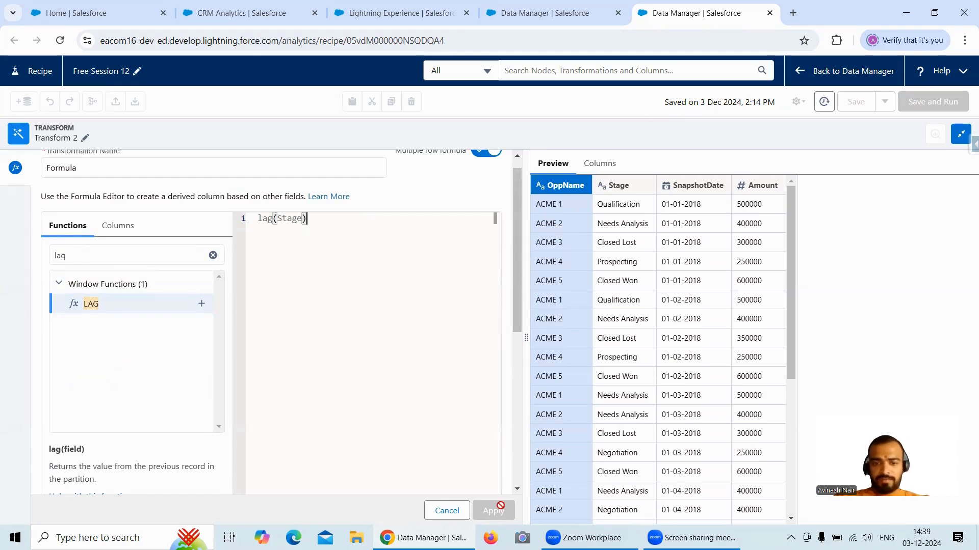
- Set the formula's output type to Text and apply the Previous_Stage transformation
scroll(513, 291, "down", 6)
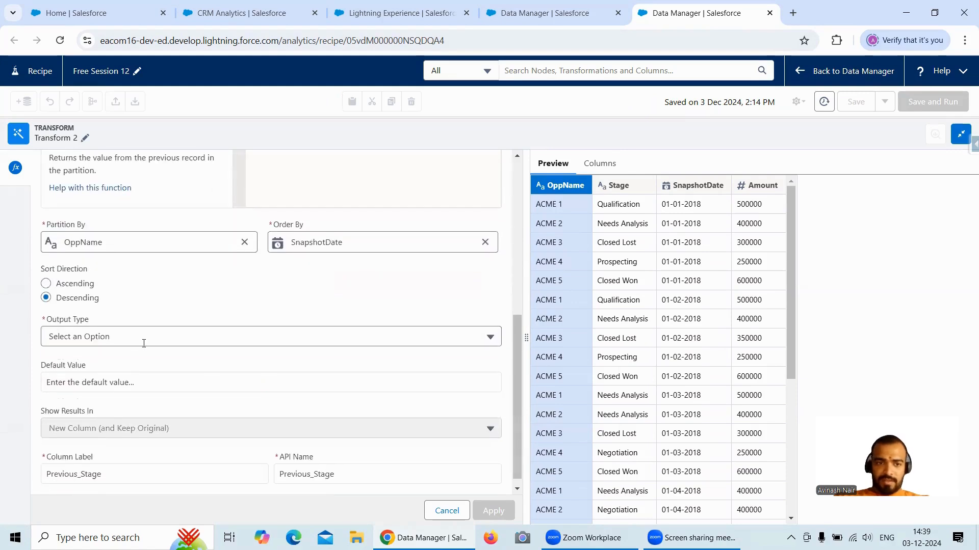
left_click(143, 343)
left_click(90, 365)
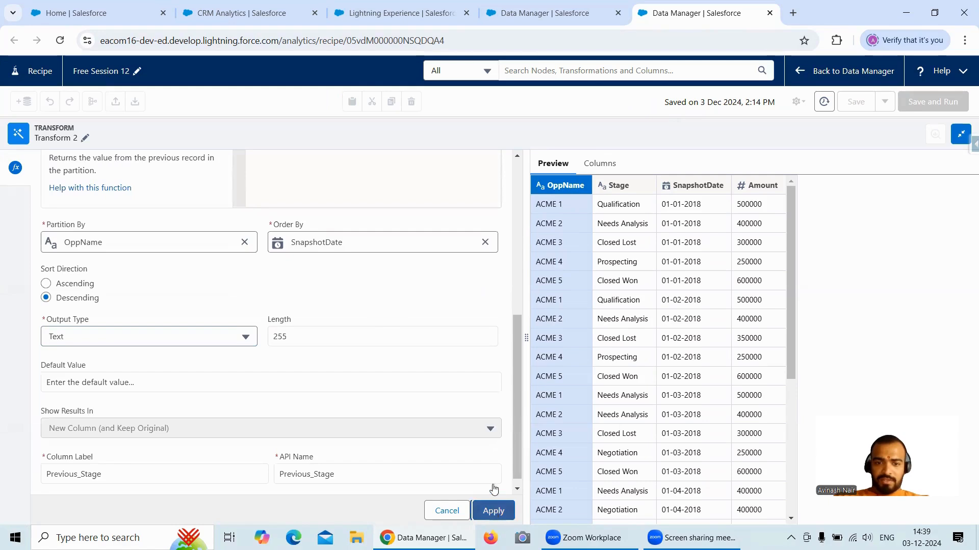
left_click(493, 510)
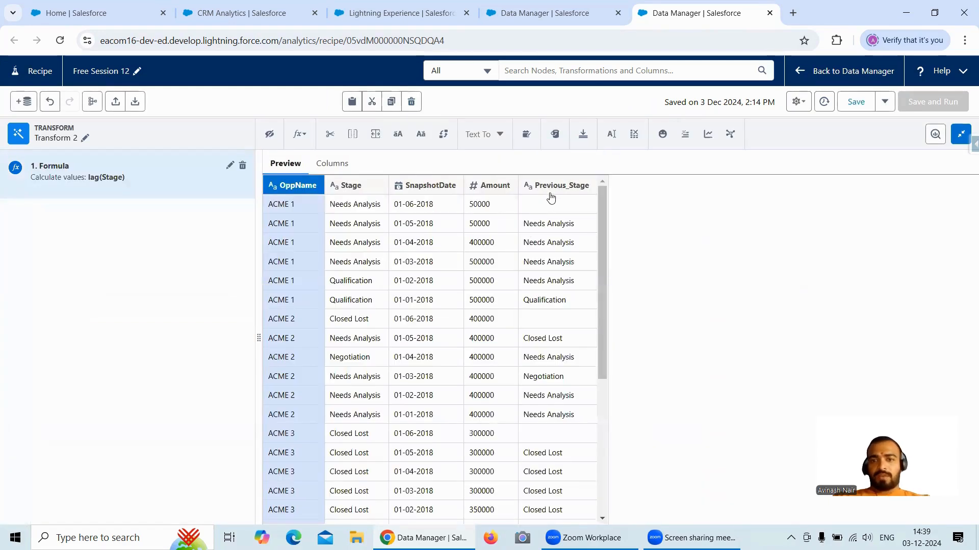
- Edit the lag(Stage) formula to use N/A as its default value, check it against the dataflow field, and apply the change
left_click(230, 165)
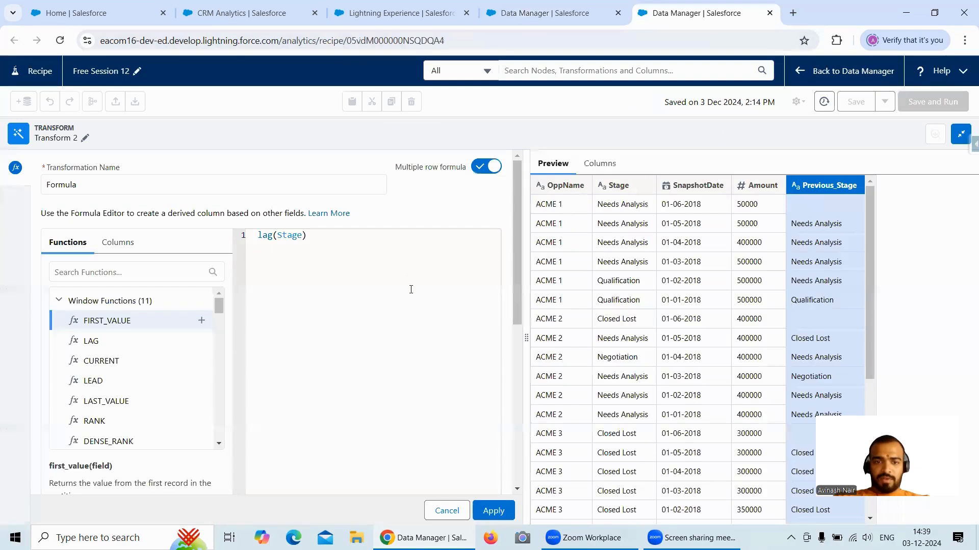
scroll(514, 308, "down", 7)
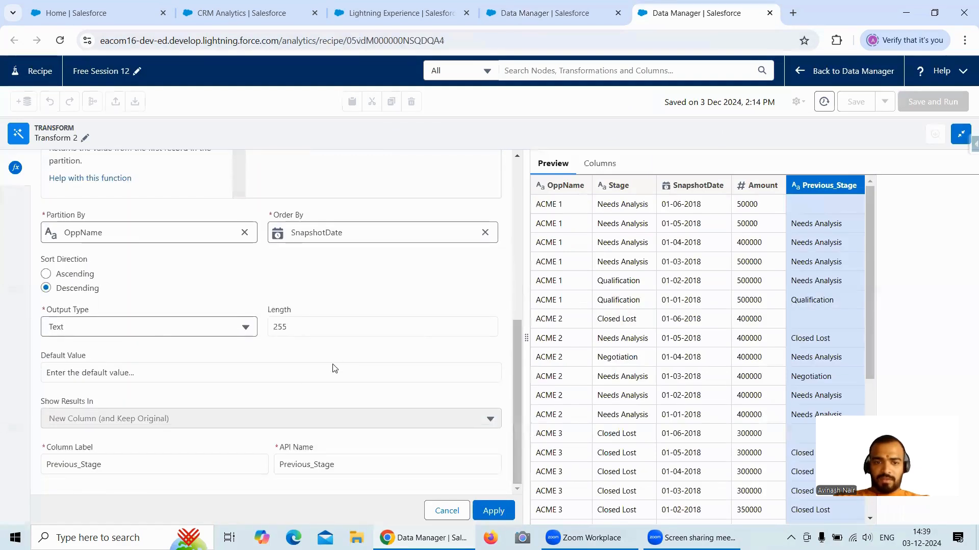
left_click(121, 372)
type("N")
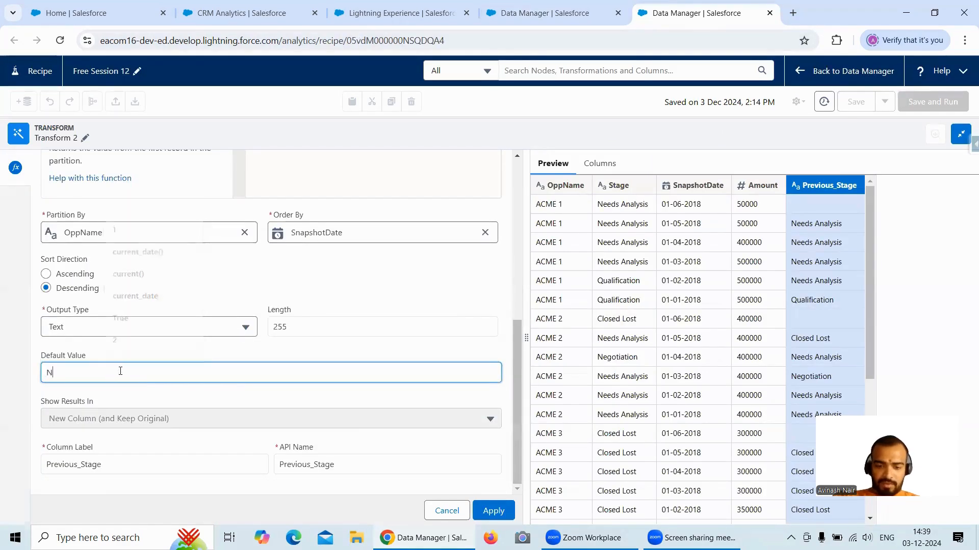
type("/A")
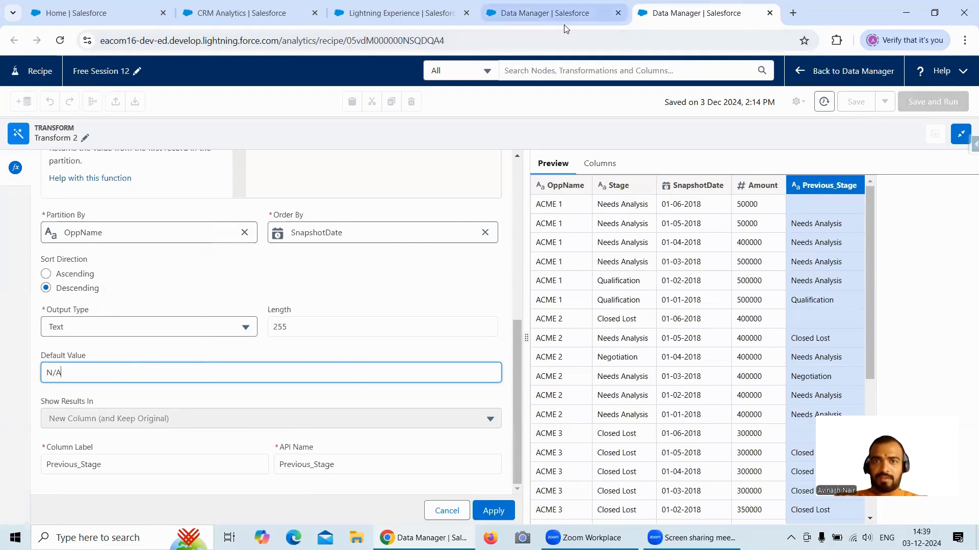
left_click(545, 12)
scroll(529, 269, "down", 1)
left_click(668, 14)
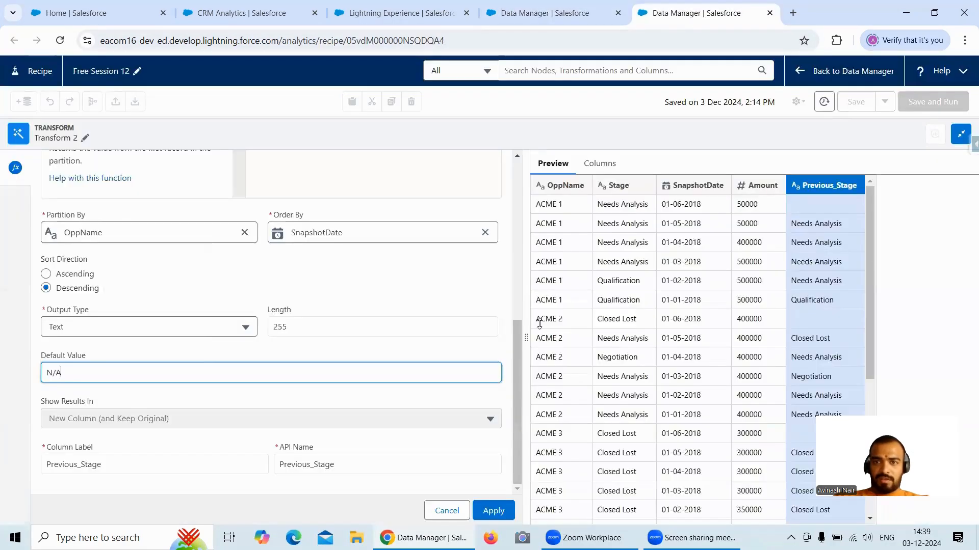
left_click(493, 509)
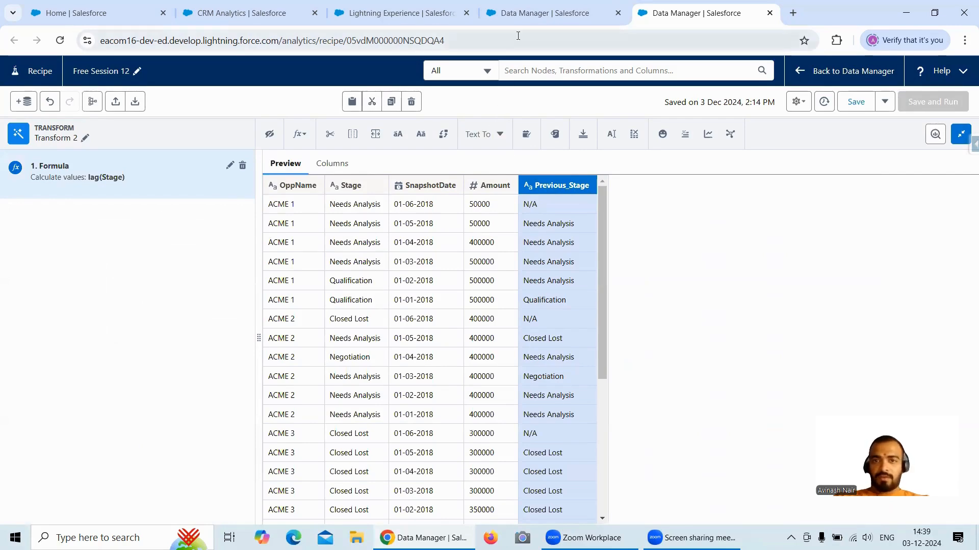
- Close the Previous_Stage field in the Free Session 8 dataflow and open the Change_In_Status computed field of the Computations node
left_click(520, 19)
left_click(472, 483)
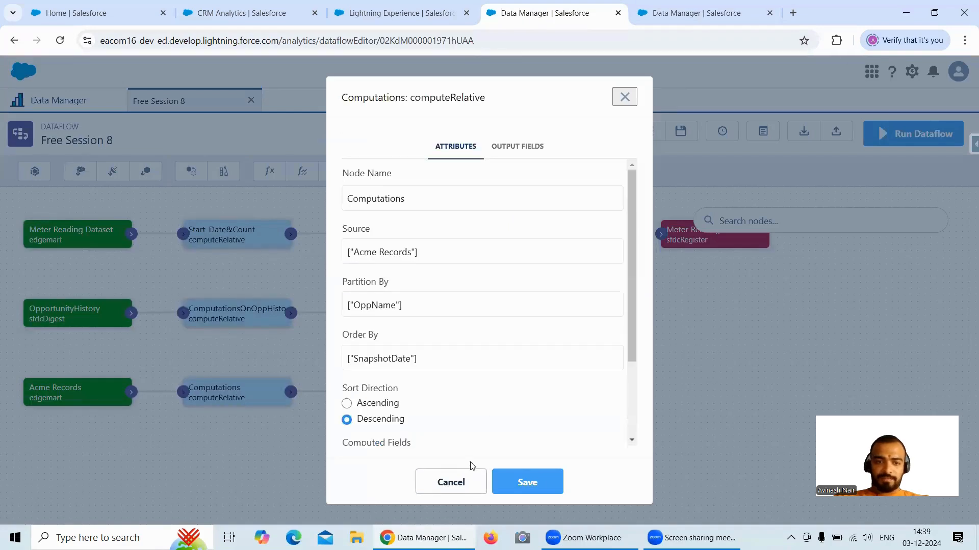
scroll(461, 405, "down", 3)
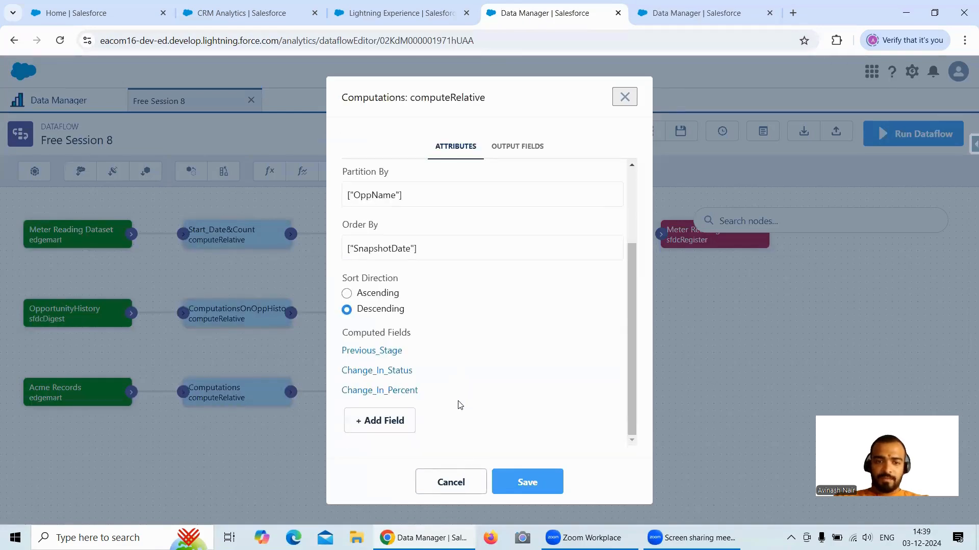
left_click(381, 372)
- Add a custom formula to Transform 2 in the Free Session 12 recipe and make it a multiple row formula
left_click(684, 18)
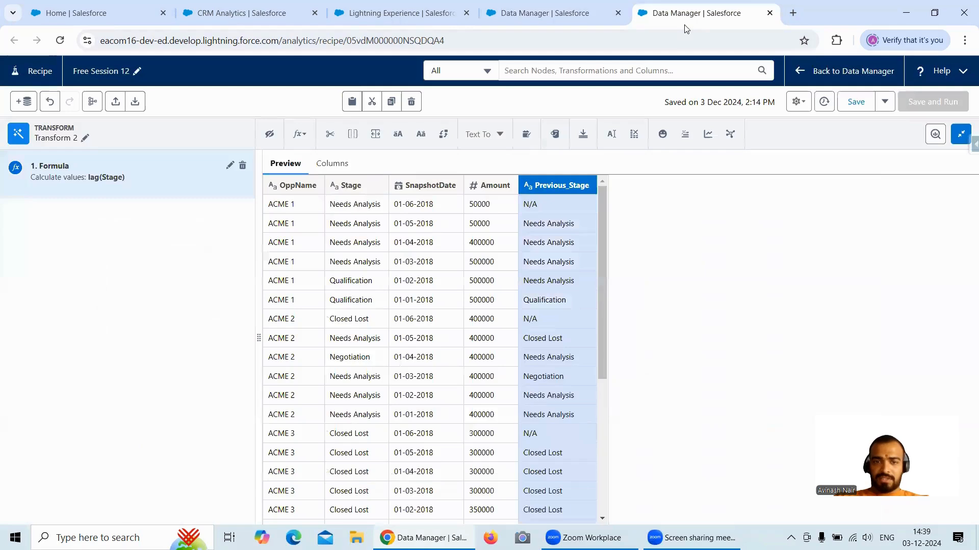
left_click(300, 134)
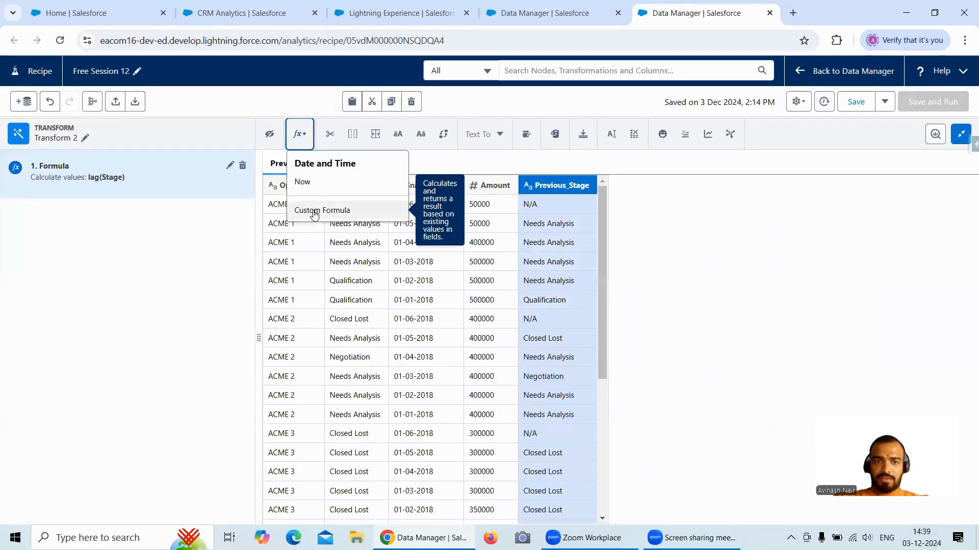
left_click(315, 215)
left_click(501, 165)
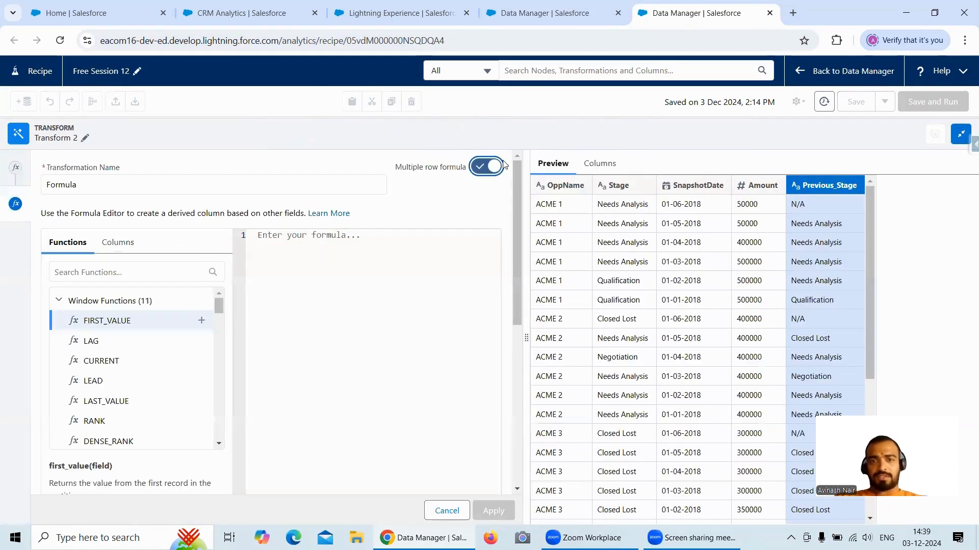
- Copy the Change_In_Status field name from the dataflow and use it as the new formula's column label and API name
left_click(568, 18)
scroll(426, 376, "down", 5)
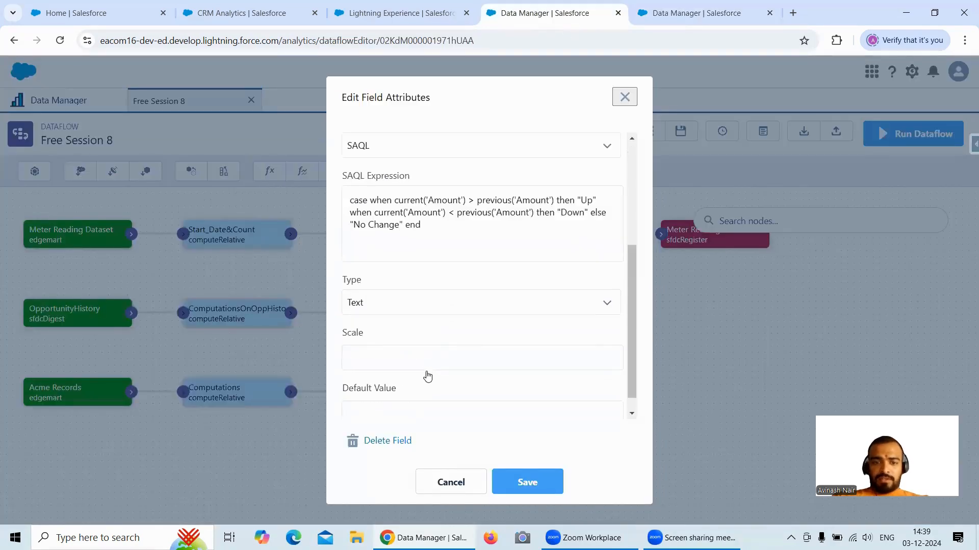
scroll(405, 376, "up", 5)
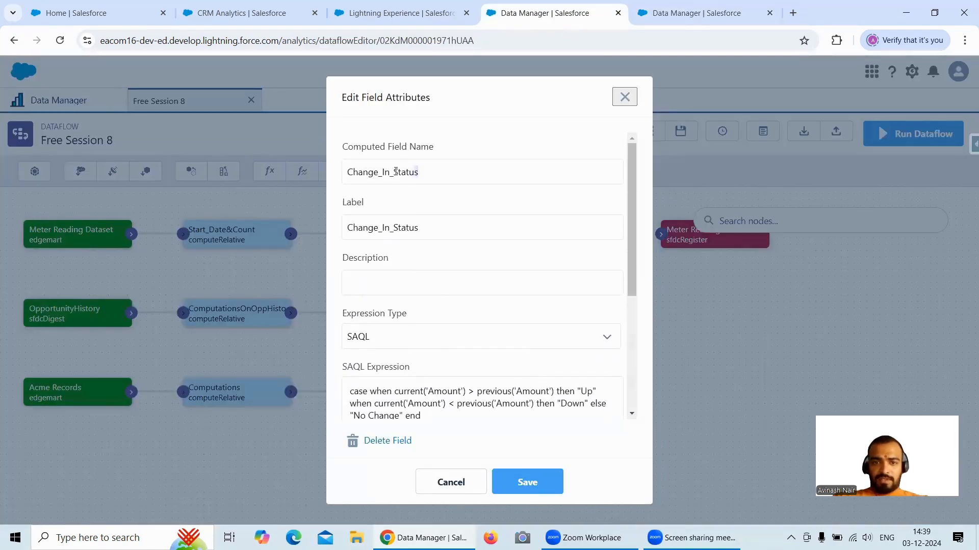
left_click_drag(396, 171, 348, 171)
key("ctrl+c")
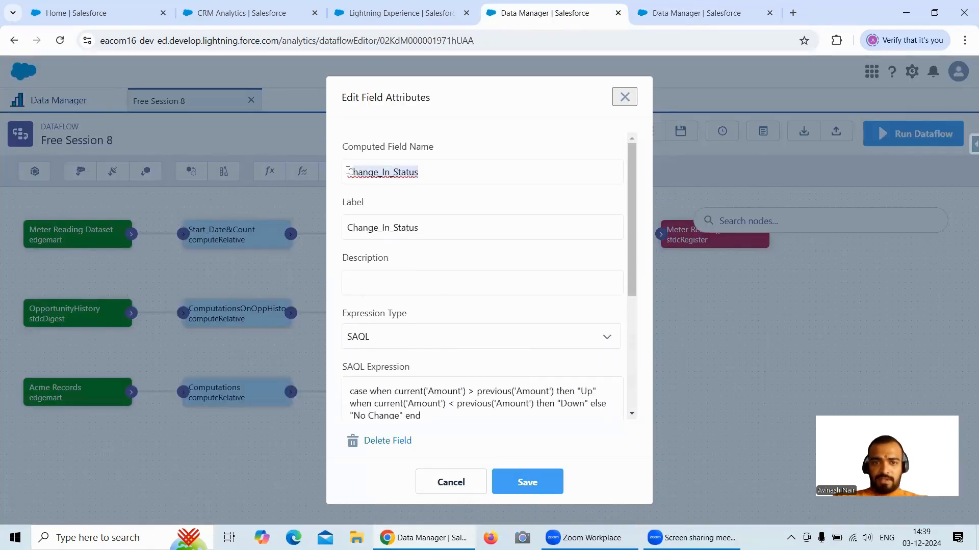
left_click(700, 14)
scroll(516, 229, "down", 10)
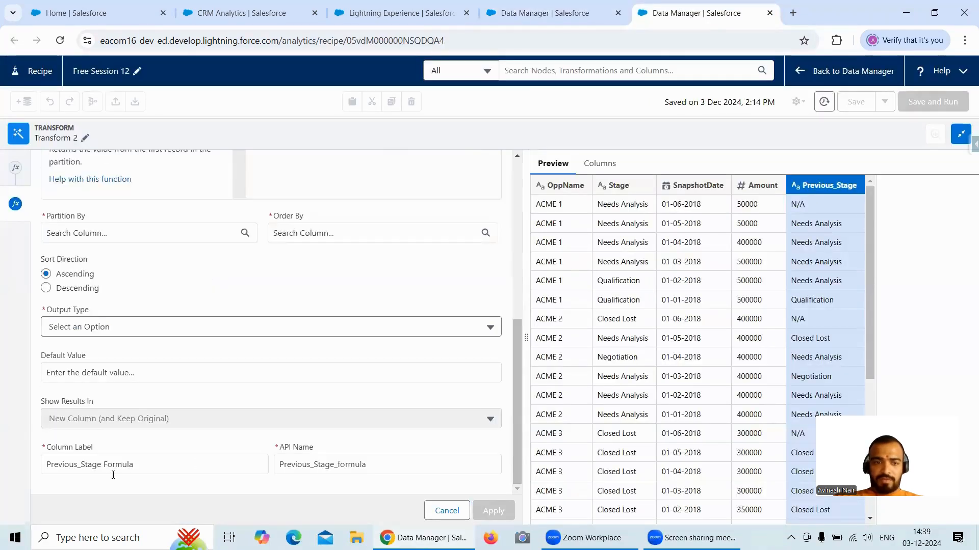
left_click_drag(144, 465, 35, 466)
key("ctrl+v")
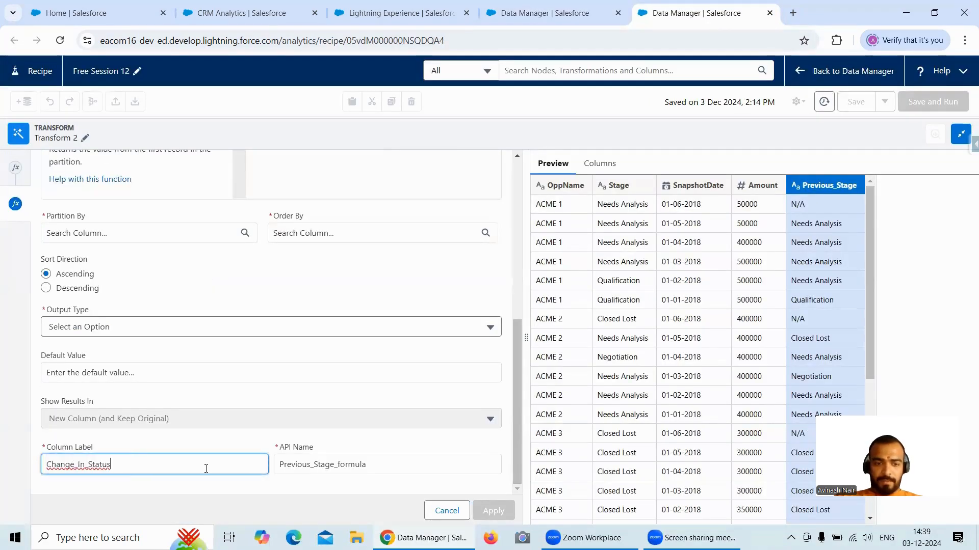
left_click_drag(388, 464, 275, 464)
key("ctrl+v")
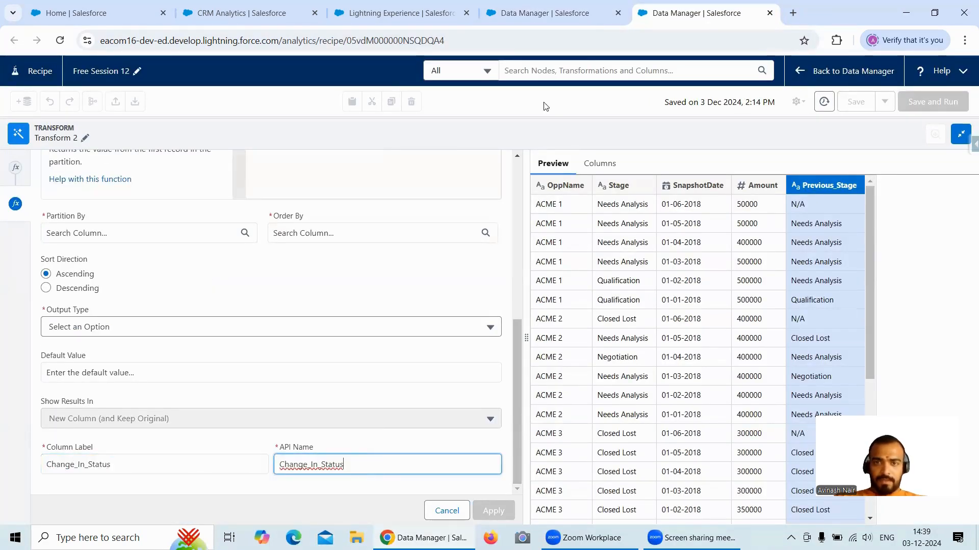
- Copy the complete SAQL case expression of the Change_In_Status field from the dataflow
left_click(553, 14)
scroll(463, 278, "down", 1)
scroll(463, 278, "down", 2)
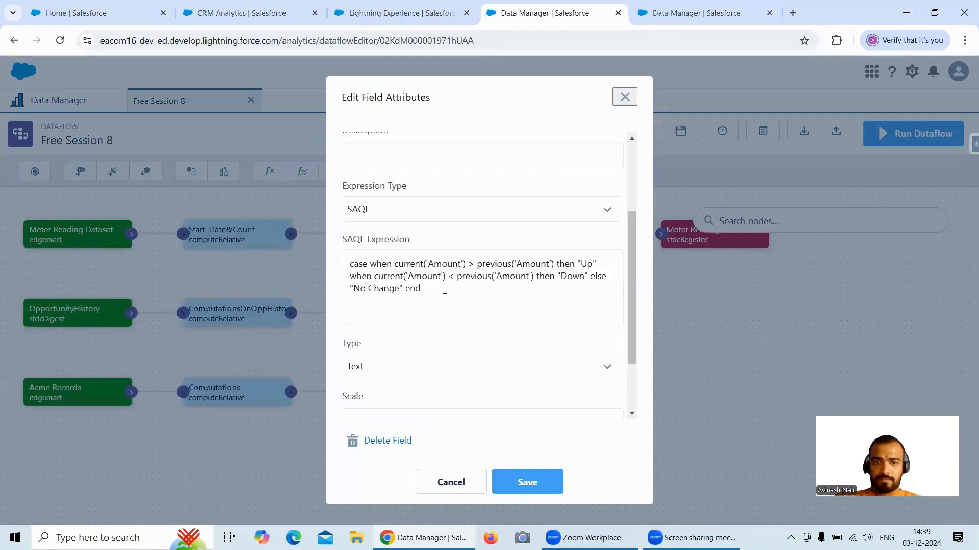
left_click_drag(442, 296, 352, 264)
double_click(352, 263)
left_click(406, 288)
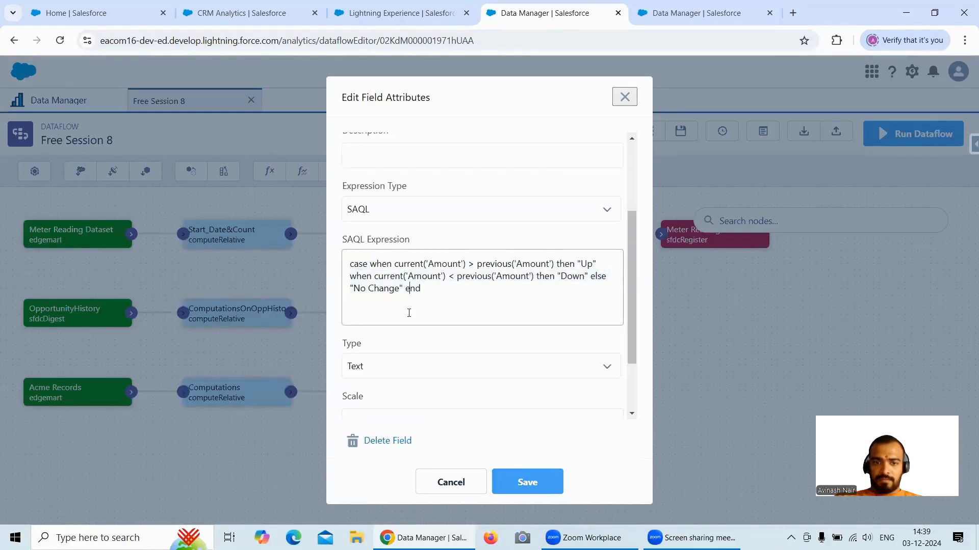
left_click_drag(414, 286, 347, 264)
key("ctrl+c")
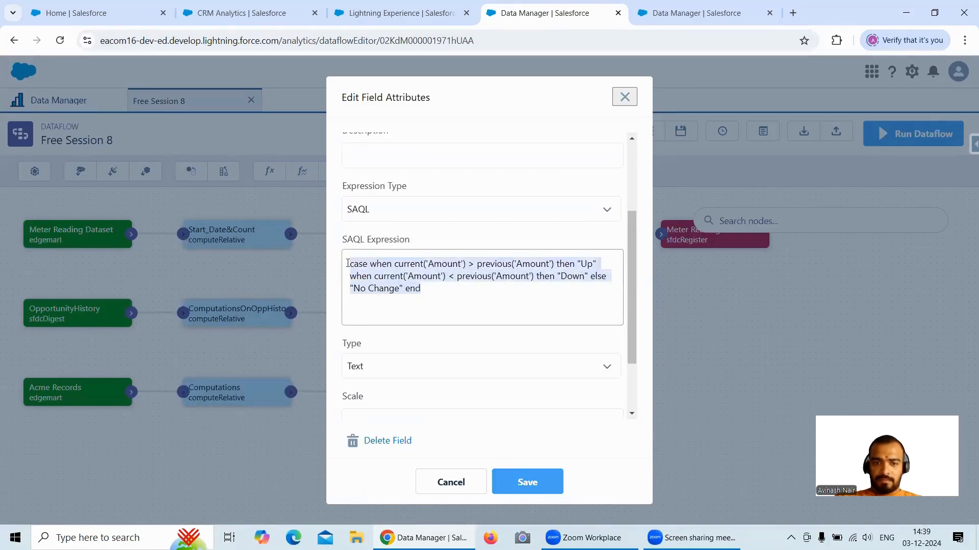
- Compare the recipe formula's empty settings with the dataflow and check the Computations node's partition, order and sort direction
left_click(699, 12)
scroll(376, 295, "up", 5)
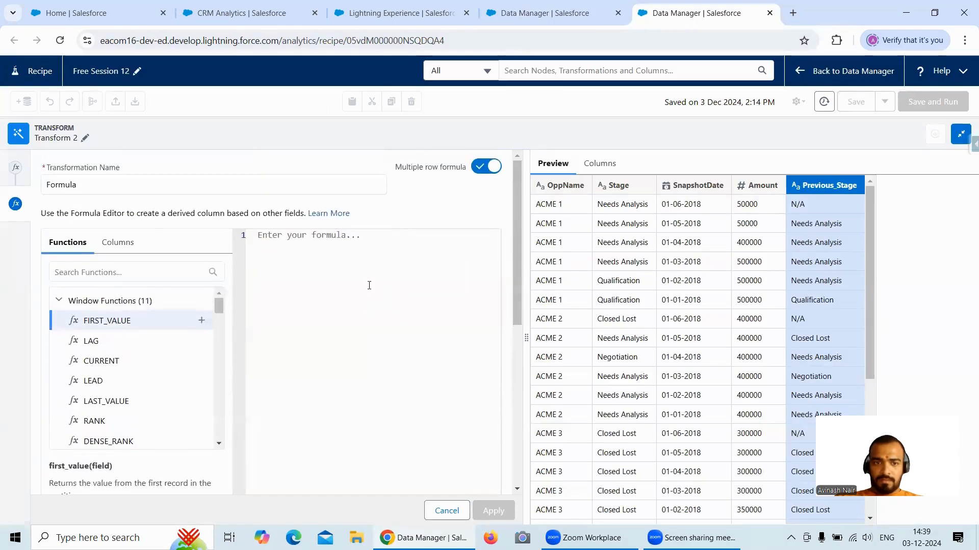
scroll(509, 301, "down", 5)
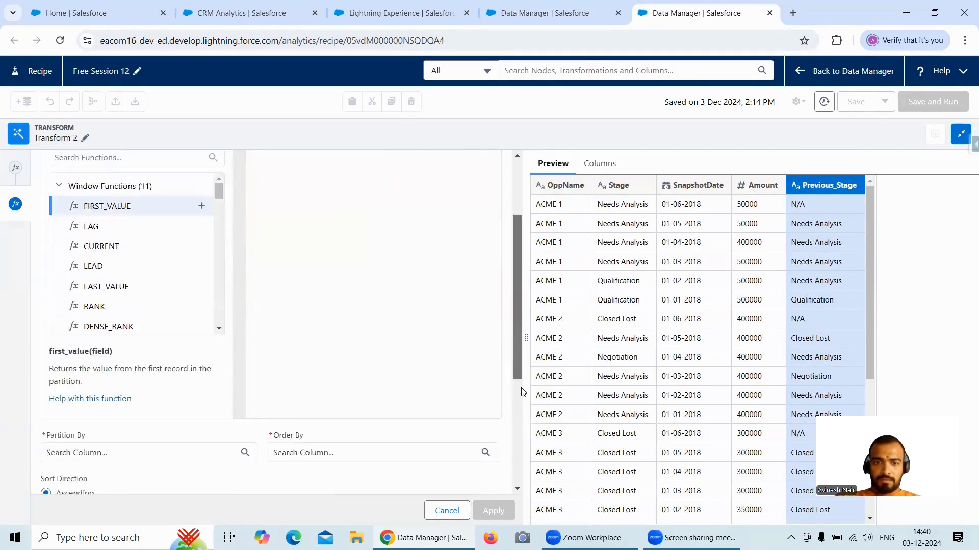
left_click(588, 20)
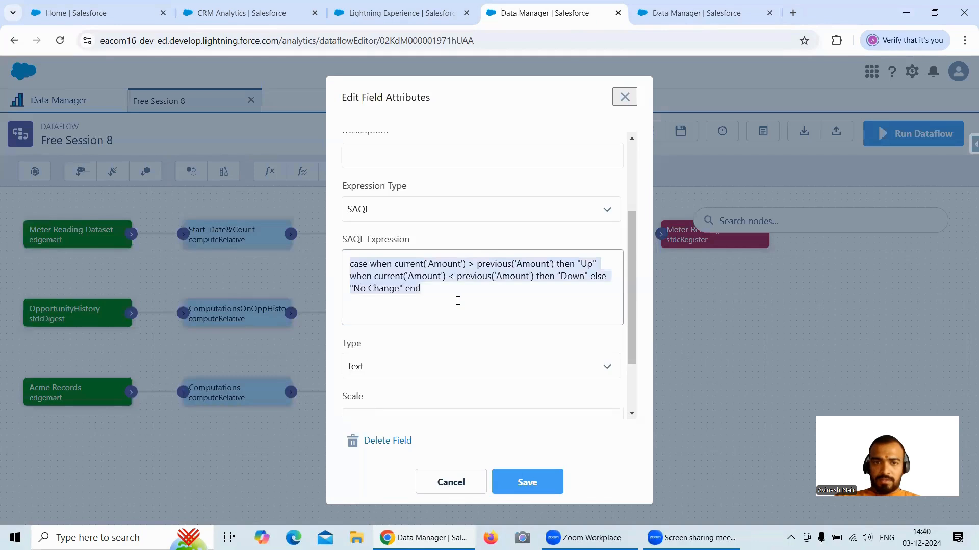
scroll(485, 320, "down", 3)
left_click(452, 482)
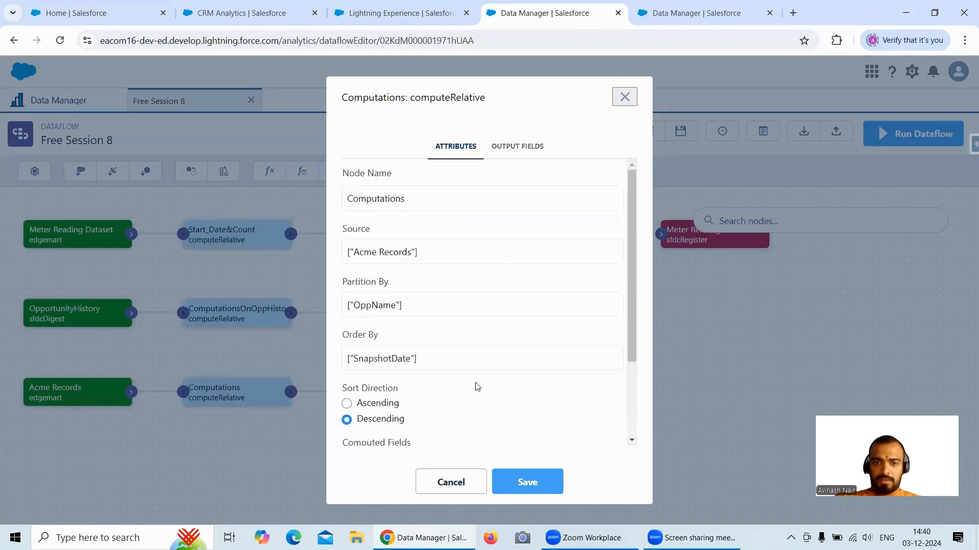
- Partition the recipe formula by OppName, order it by SnapshotDate in descending direction and set its output type to Text
left_click(669, 15)
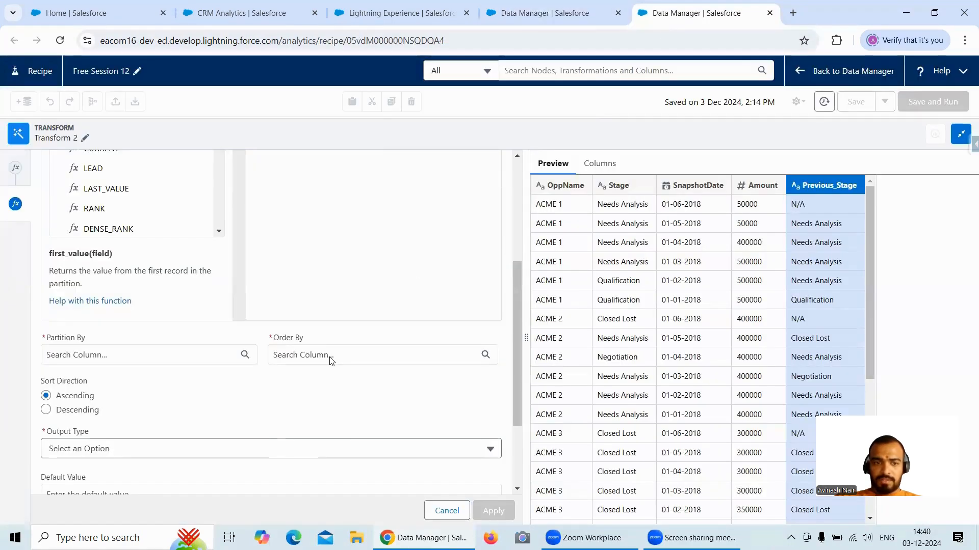
scroll(328, 362, "down", 2)
left_click(112, 291)
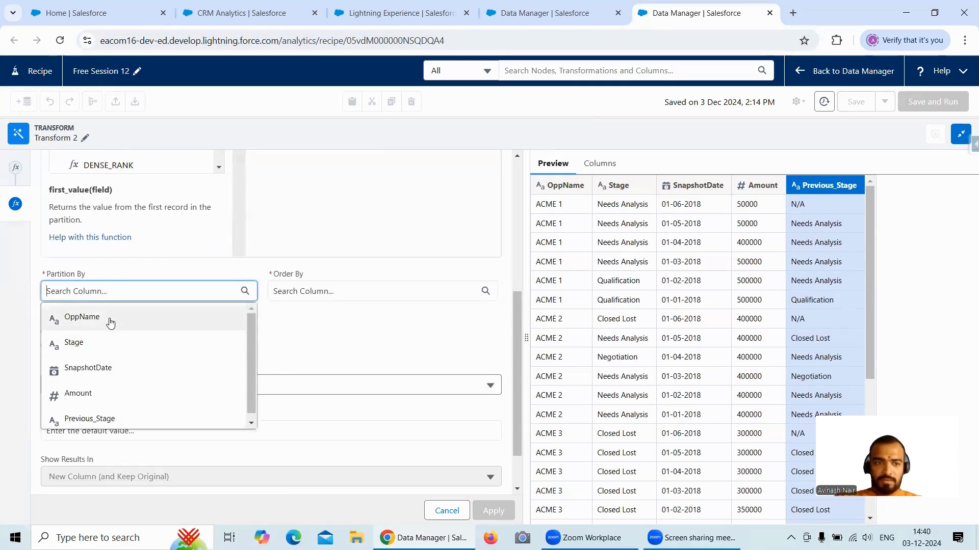
left_click(109, 321)
left_click(306, 292)
left_click(316, 369)
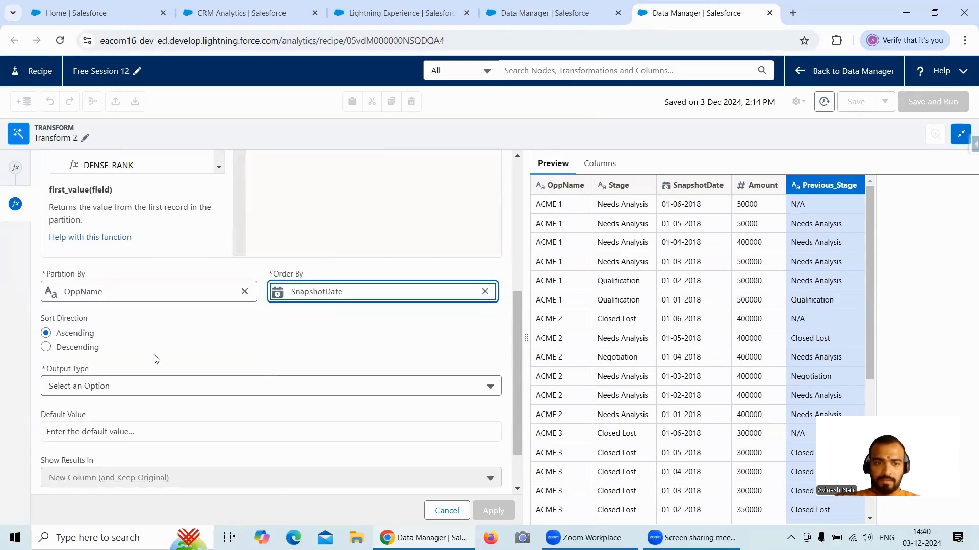
left_click(81, 348)
left_click(142, 392)
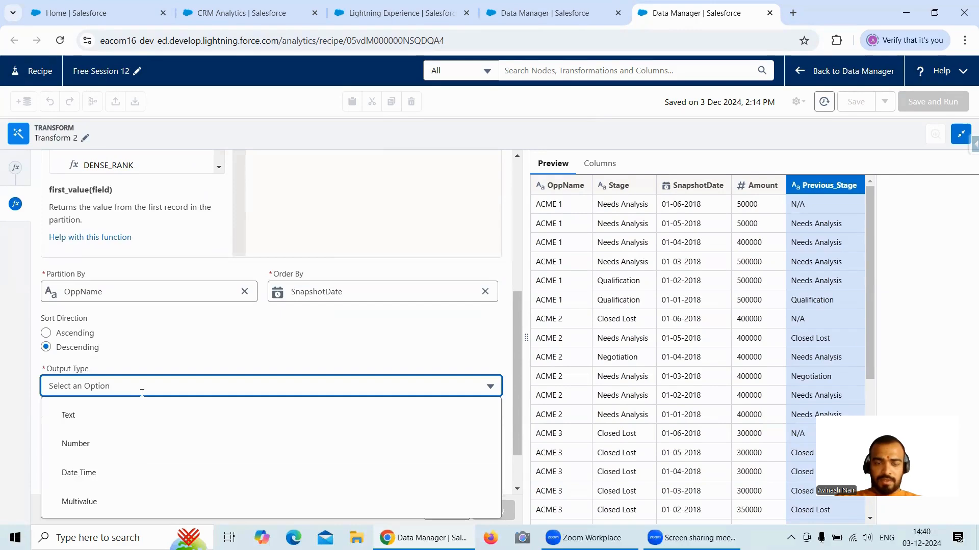
left_click(121, 423)
- Paste the copied Change_In_Status case expression into the recipe's formula editor
scroll(353, 336, "up", 4)
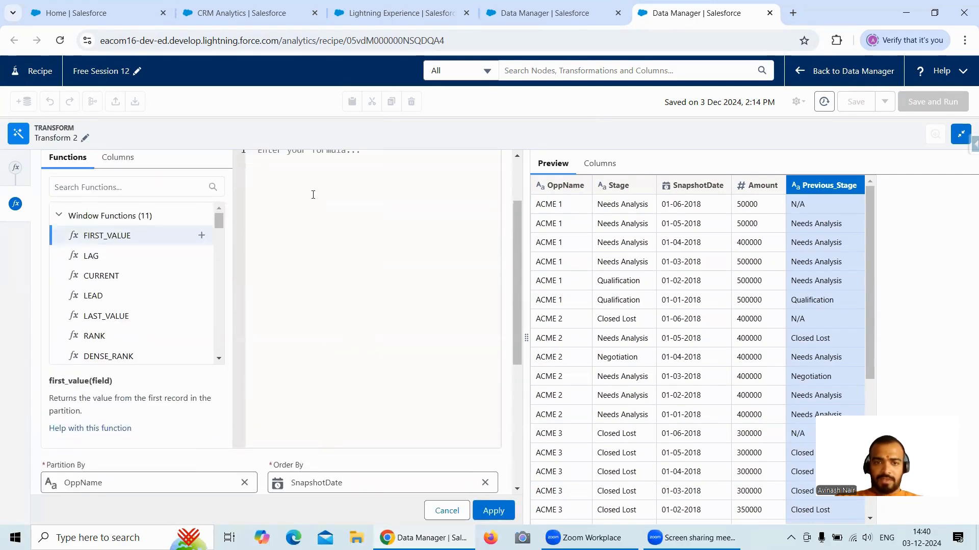
left_click(313, 195)
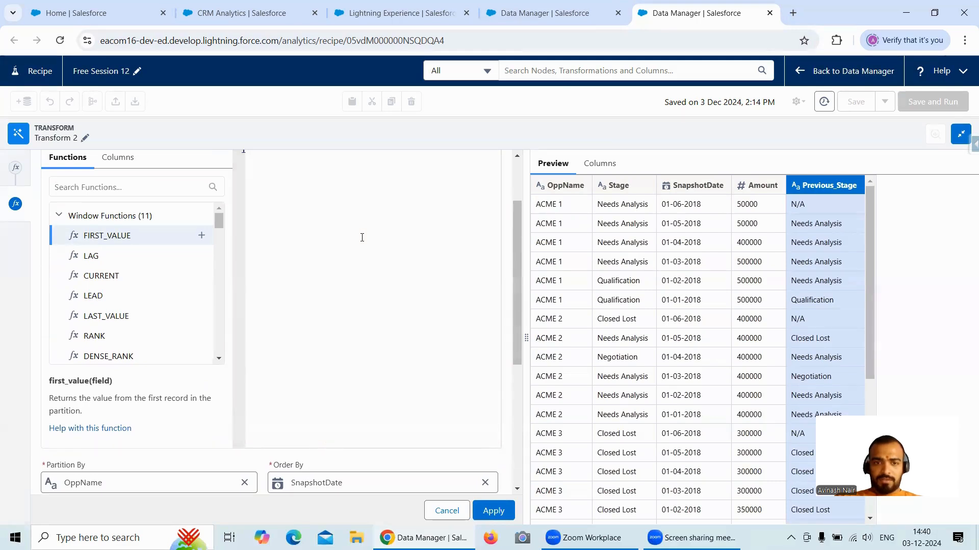
key("ctrl+v")
left_click_drag(513, 264, 513, 225)
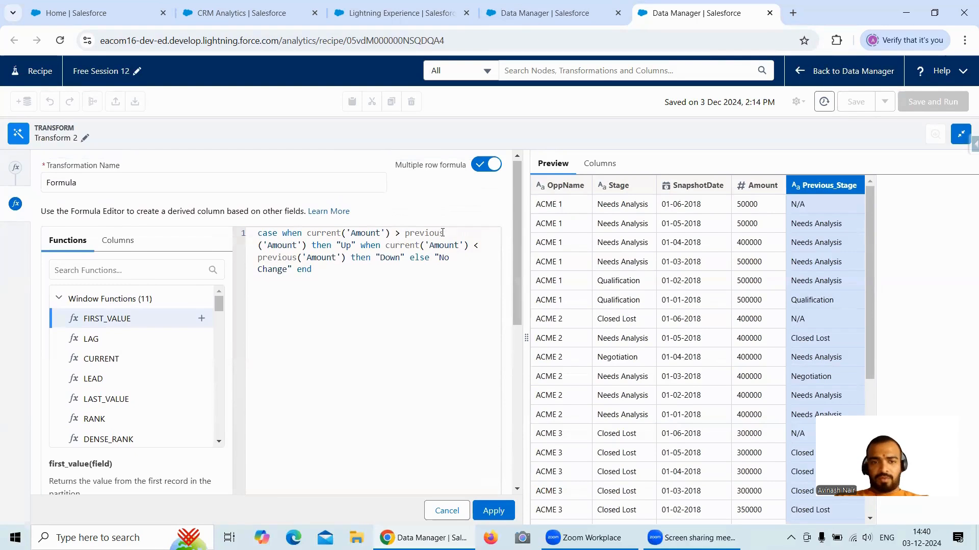
- In the formula's "Up" condition, remove the quotes around Amount in the current function and replace previous with lag
left_click(385, 233)
key("BackSpace")
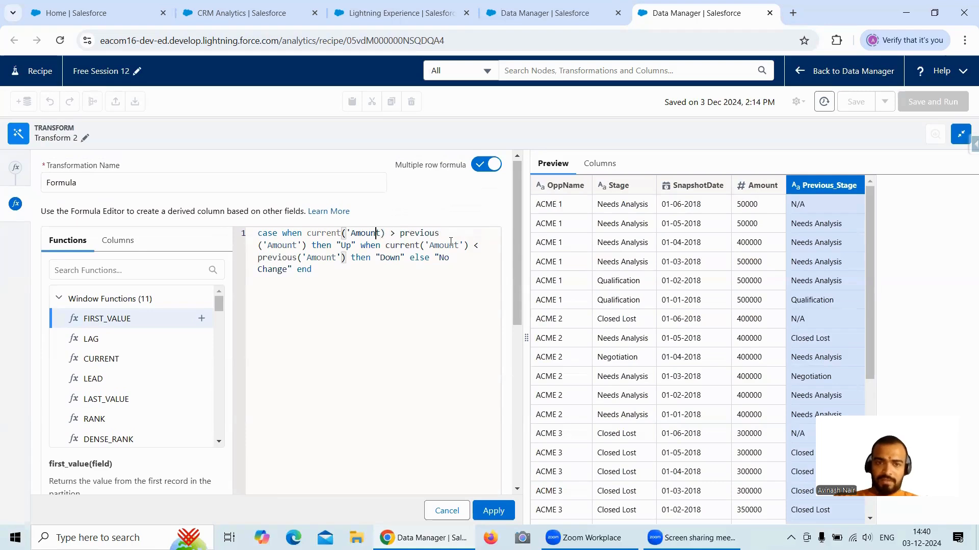
key("BackSpace")
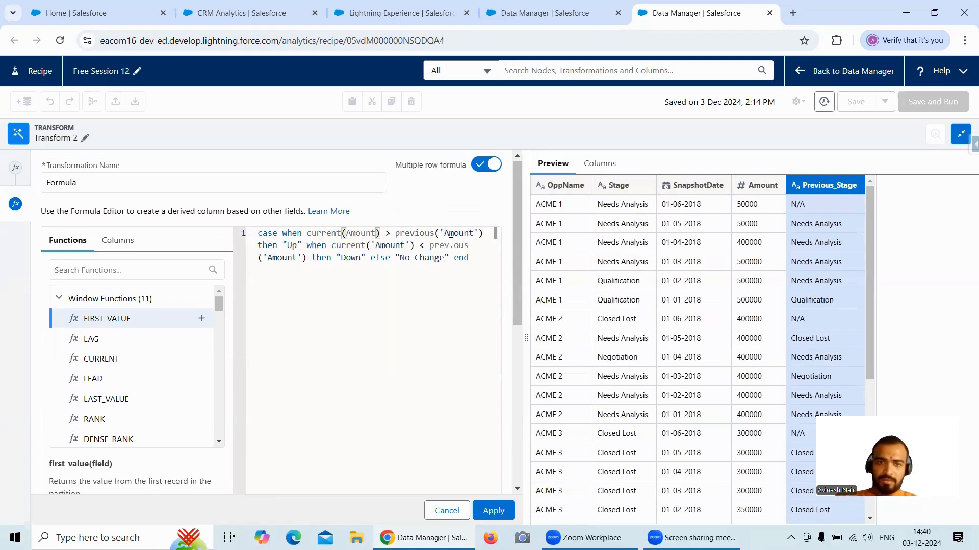
left_click(434, 233)
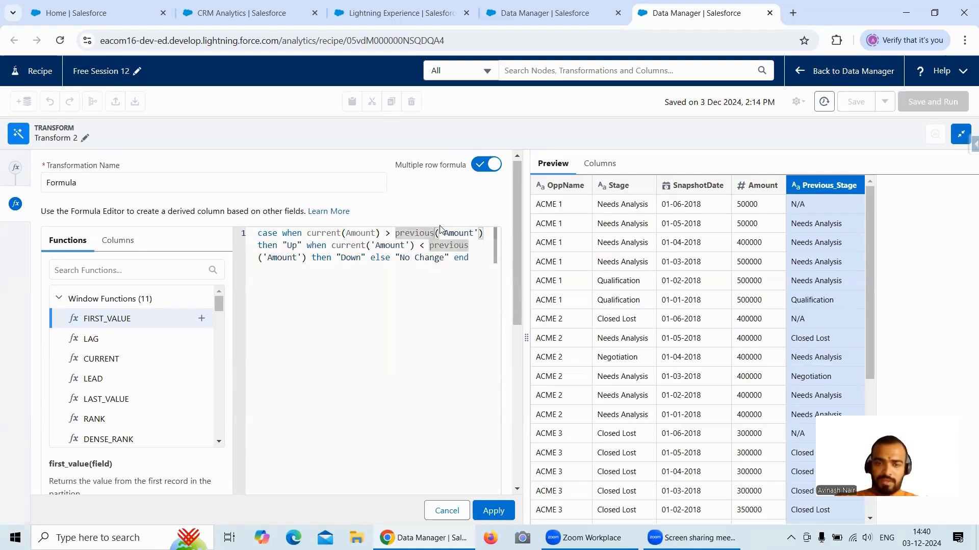
key("BackSpace")
key("BackSpace")
key("BackSpace")
key("BackSpace")
key("BackSpace")
key("BackSpace")
key("BackSpace")
key("BackSpace")
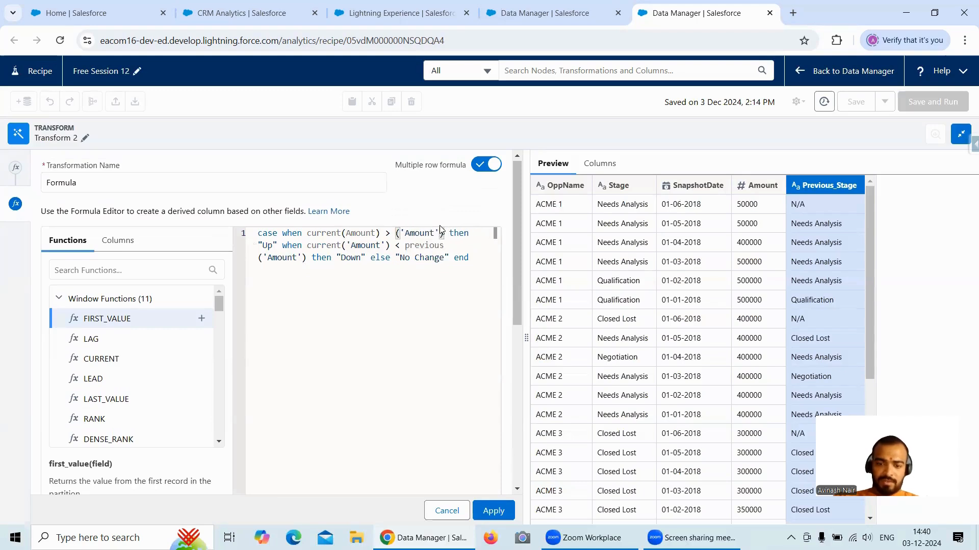
type("lag")
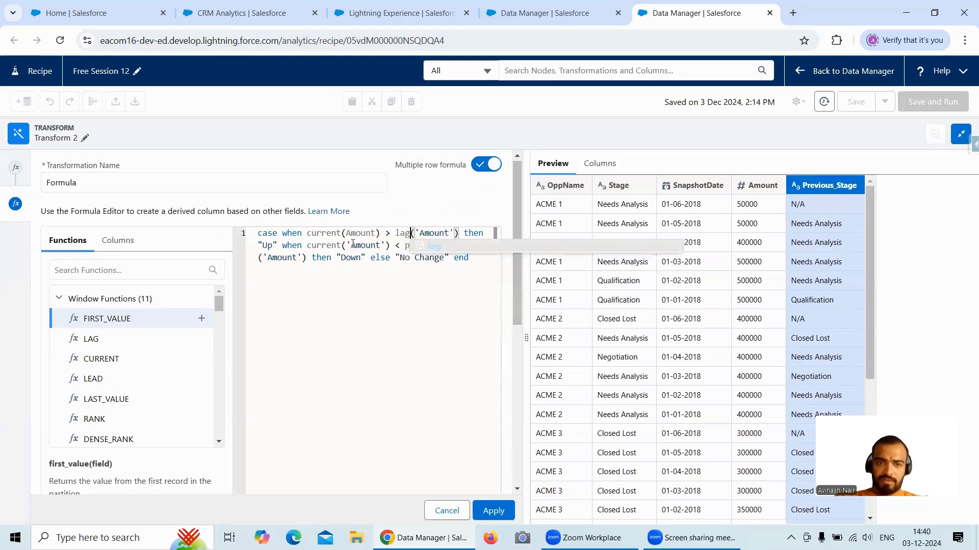
- In the formula's "Down" condition, change the current function to current(Amount) without quotes and replace previous with lag
left_click(351, 244)
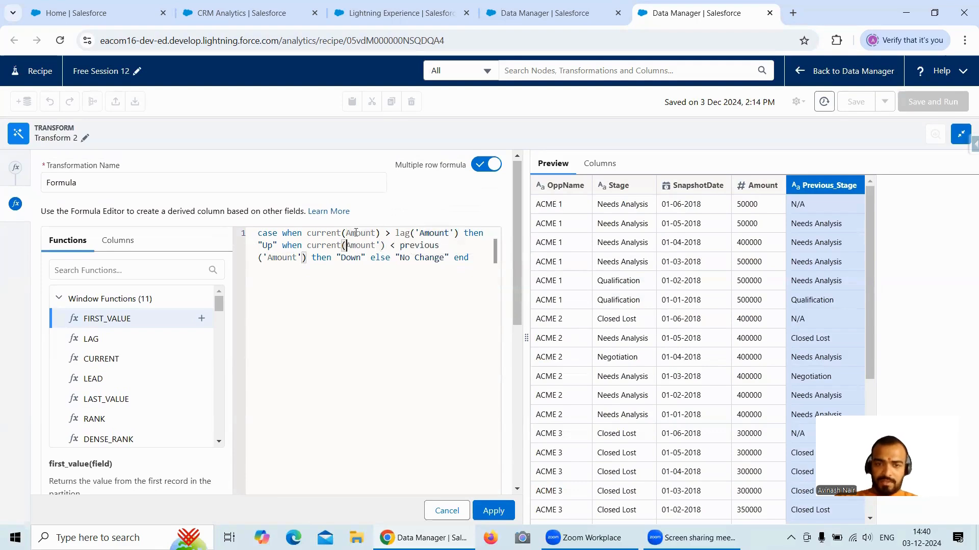
key("BackSpace")
key("BackSpace")
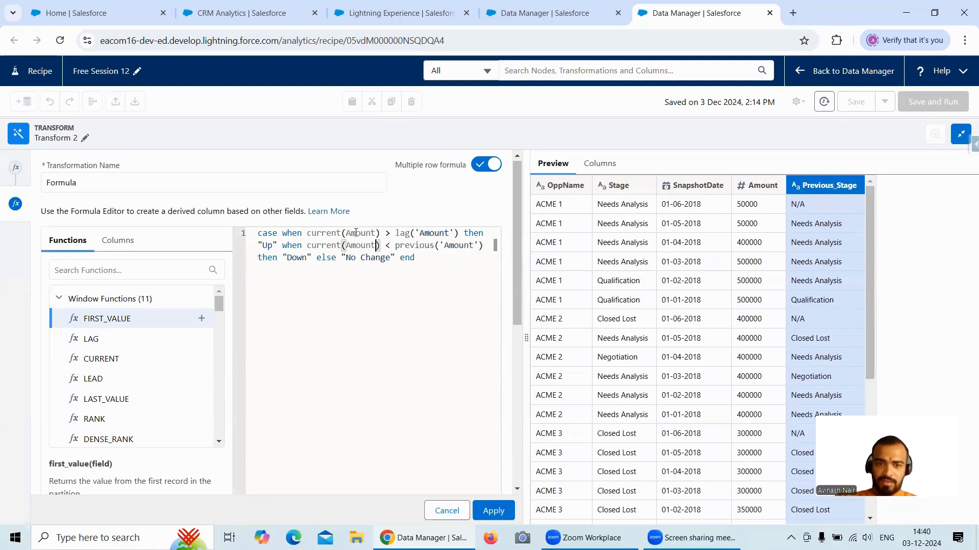
left_click(434, 246)
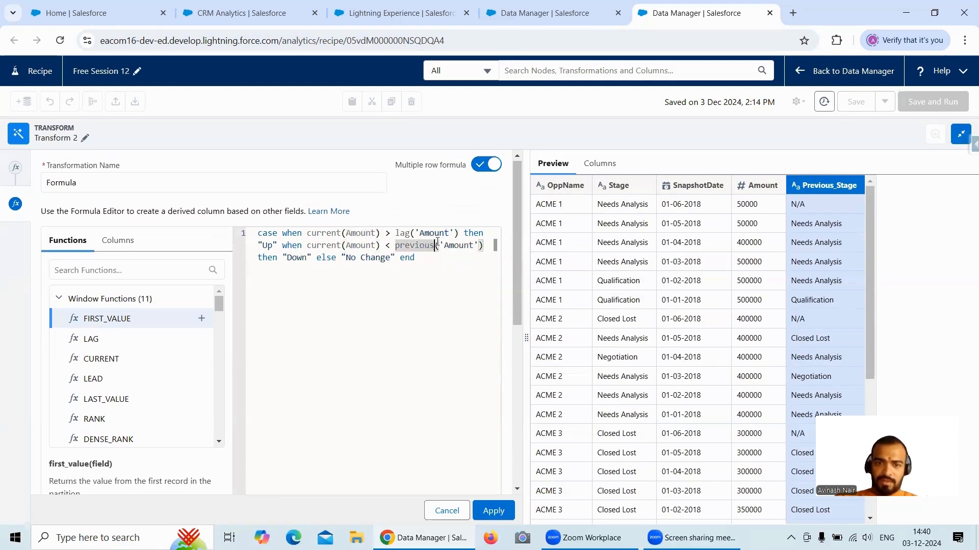
key("BackSpace")
key("BackSpace")
key("BackSpace")
key("BackSpace")
key("BackSpace")
key("BackSpace")
key("BackSpace")
key("BackSpace")
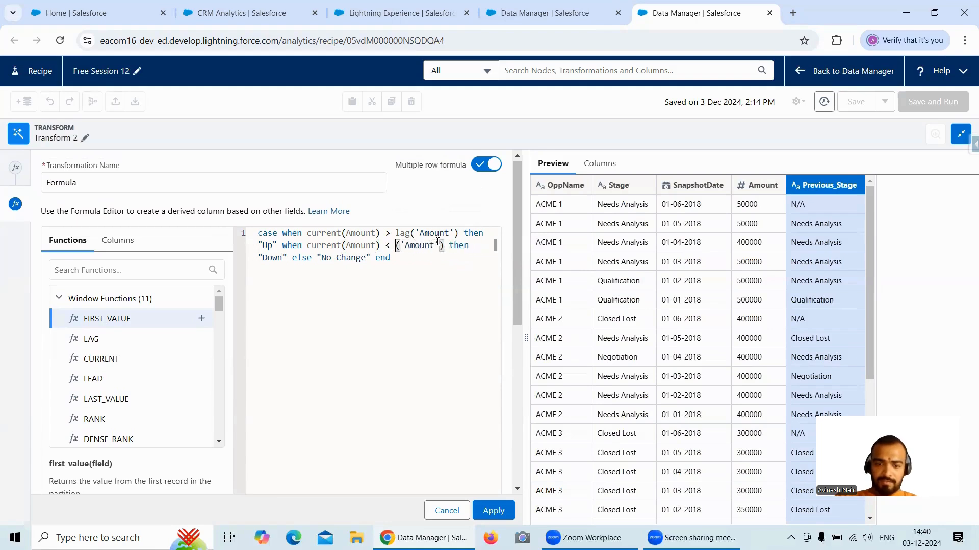
type("lag")
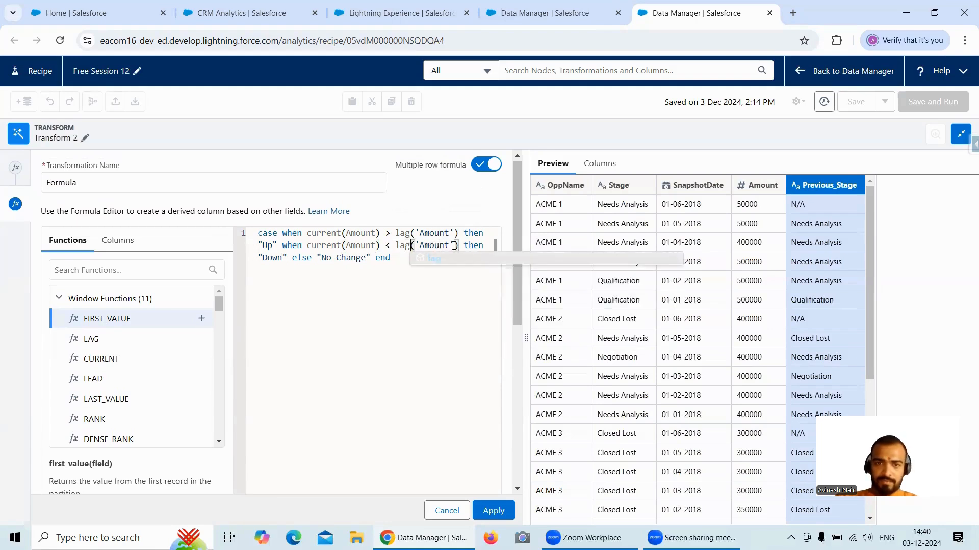
- Remove the quotes around Amount in both lag functions of the case expression
left_click(455, 246)
key("BackSpace")
key("Left")
key("Left")
key("Left")
key("Left")
key("Left")
key("Left")
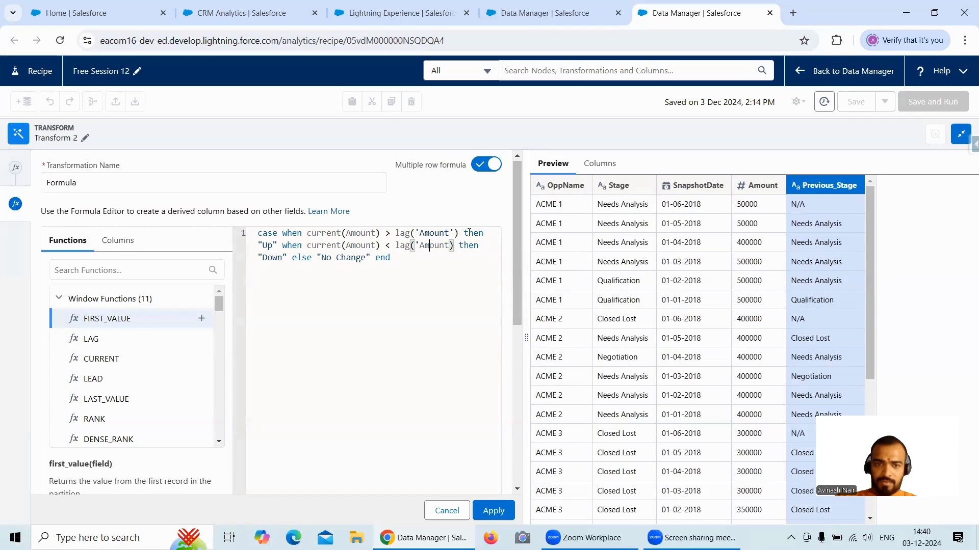
key("BackSpace")
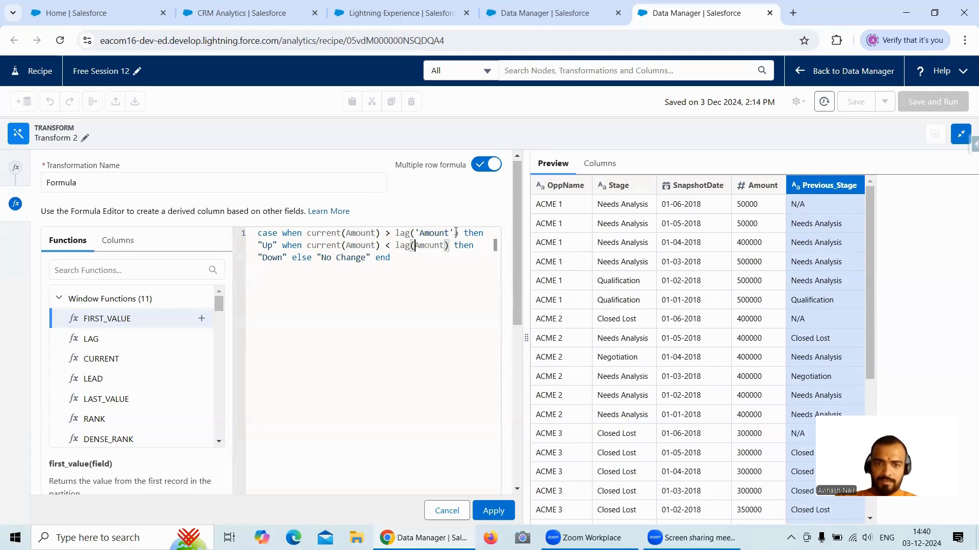
left_click(456, 233)
key("BackSpace")
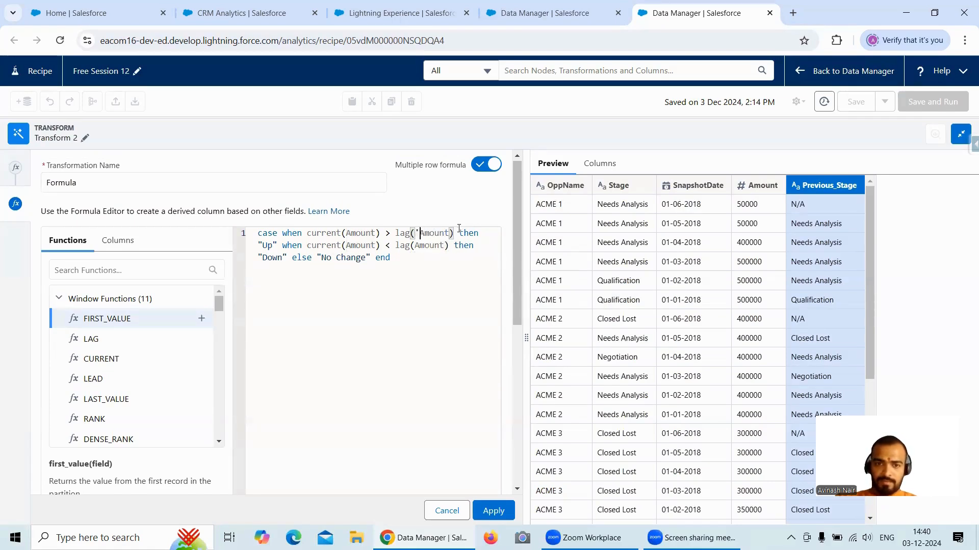
key("BackSpace")
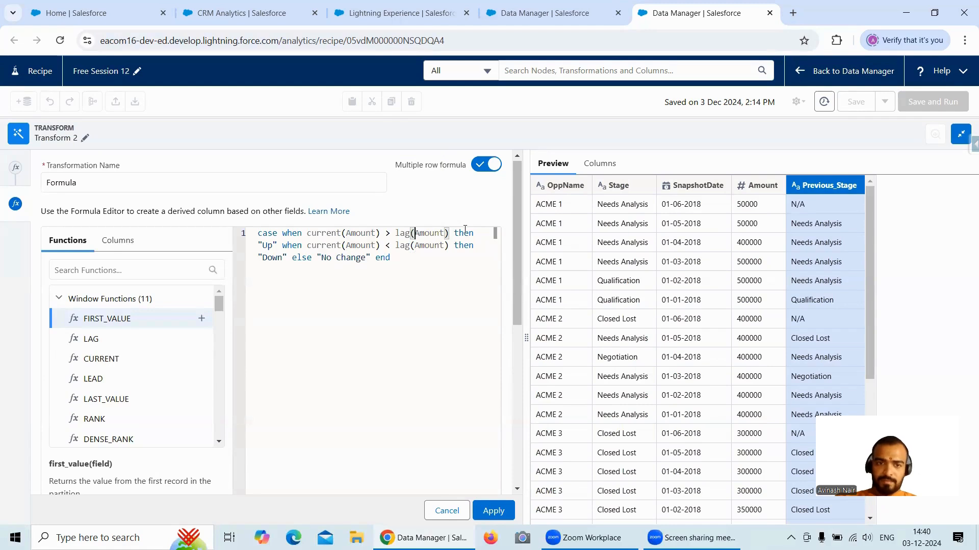
- Replace the double quotes around the Up result in the case expression with single quotes
left_click(277, 245)
key("BackSpace")
type("'")
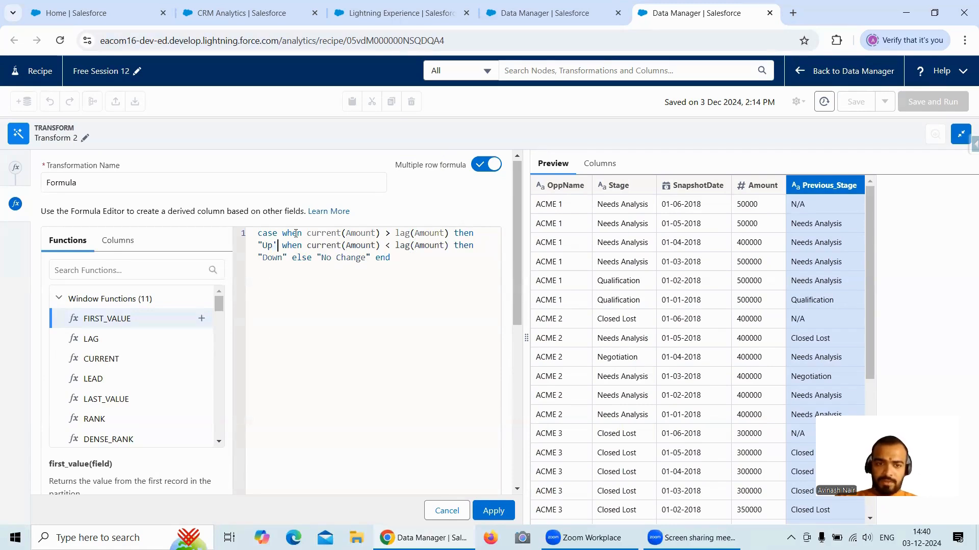
key("Left")
key("BackSpace")
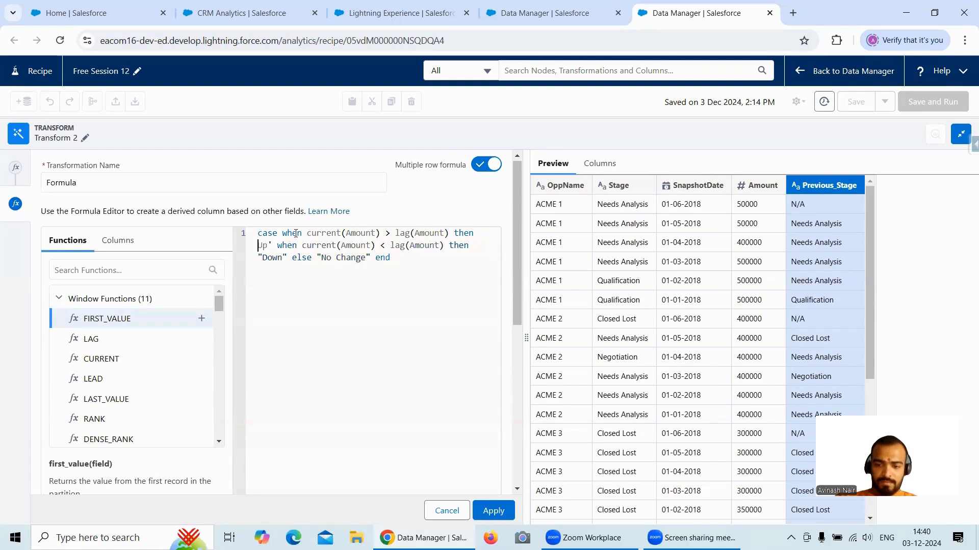
type("'")
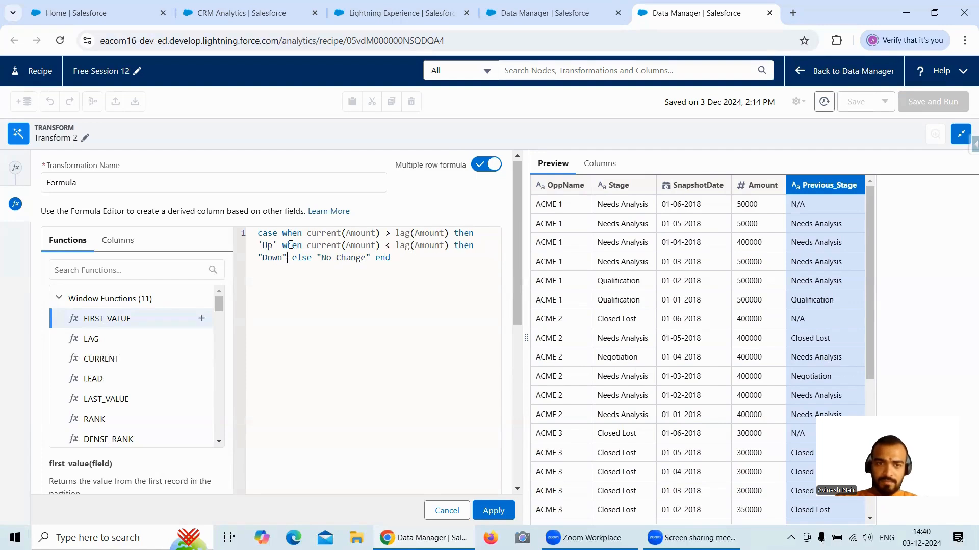
- Enclose the Down and No Change results in single quotes instead of double quotes
key("BackSpace")
type("'")
key("BackSpace")
type("'")
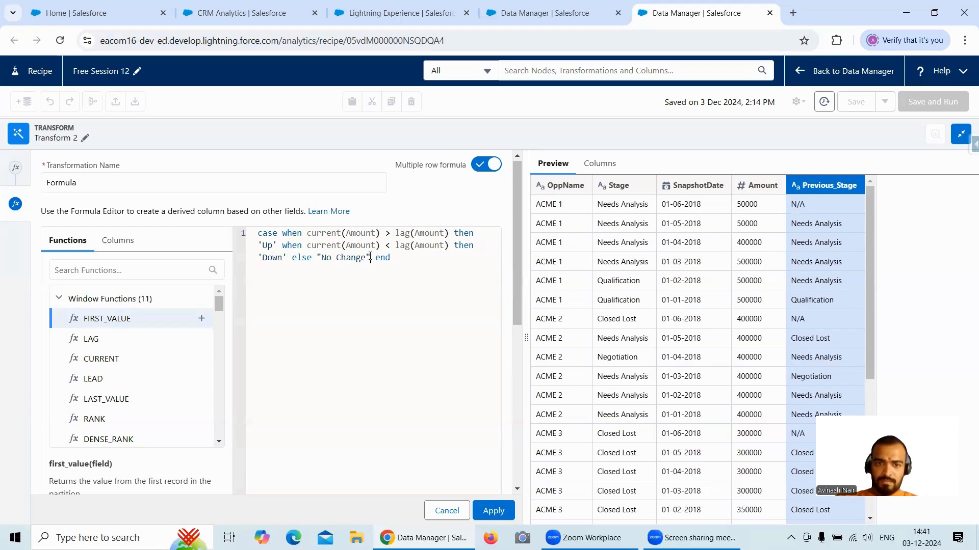
key("BackSpace")
type("'")
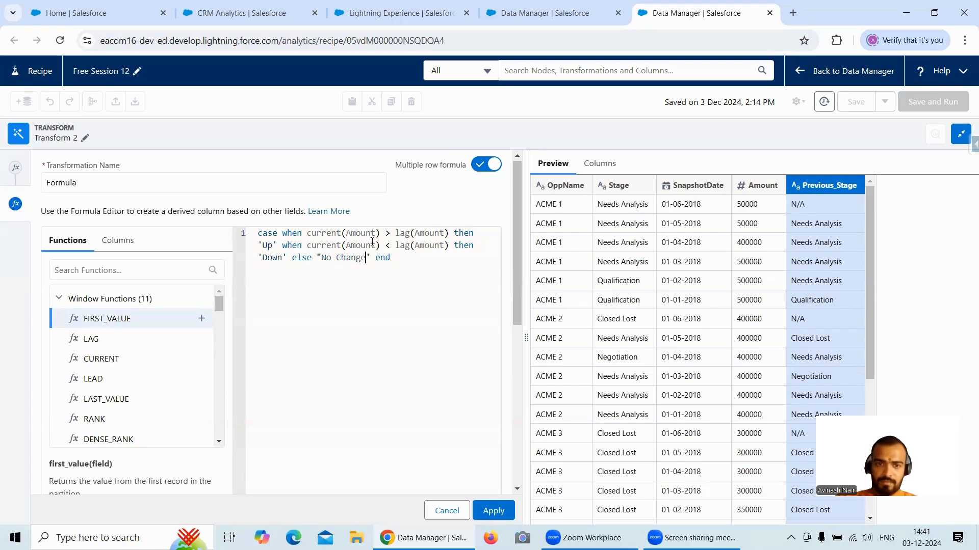
key("BackSpace")
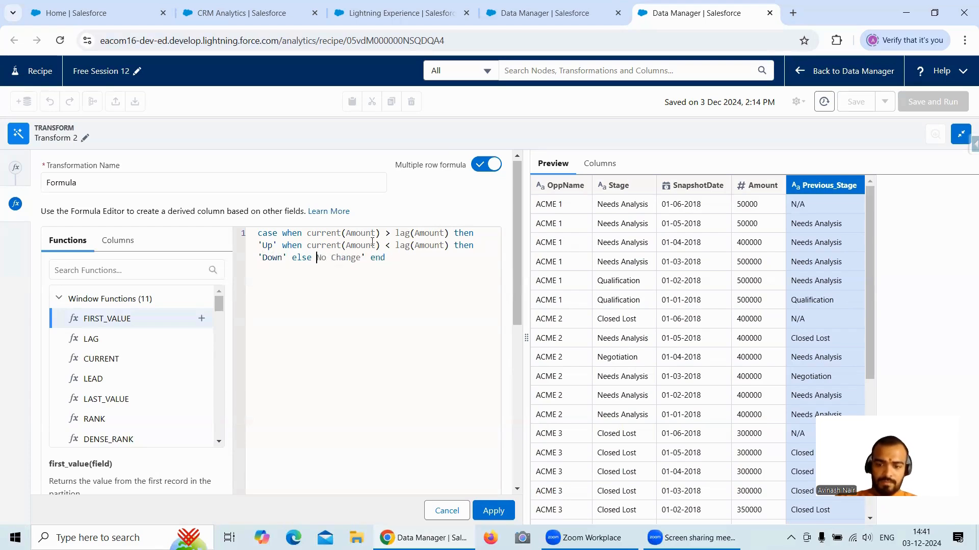
type("'")
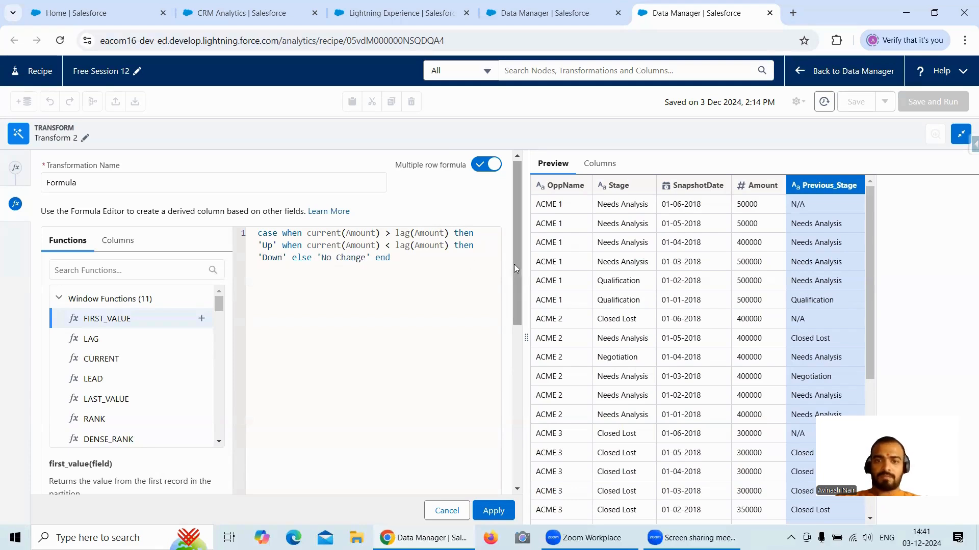
- Check the remaining Change_In_Status formula settings and apply the transformation
left_click_drag(513, 264, 533, 419)
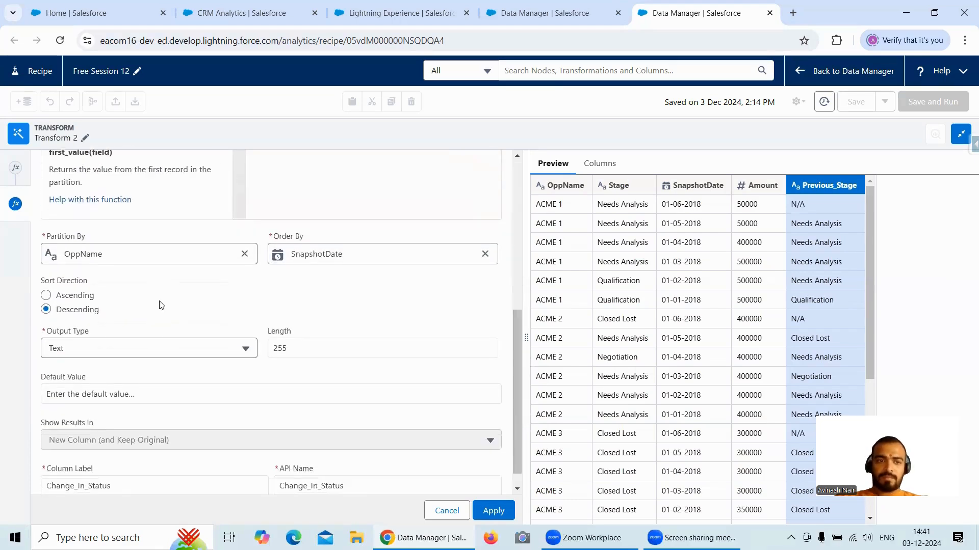
scroll(204, 321, "down", 1)
left_click(493, 511)
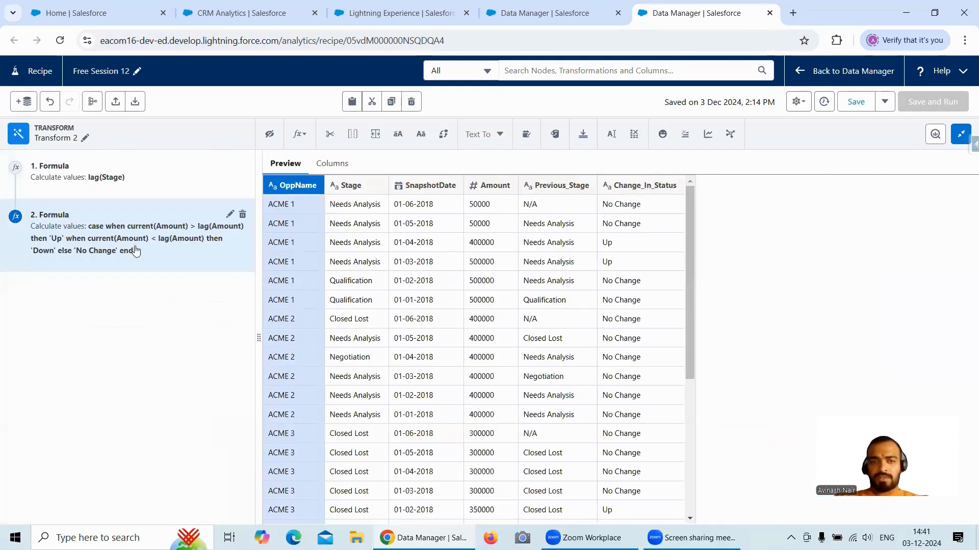
- Reopen the Change_In_Status formula and try applying it with Amount in single quotes in the first current function
left_click(230, 215)
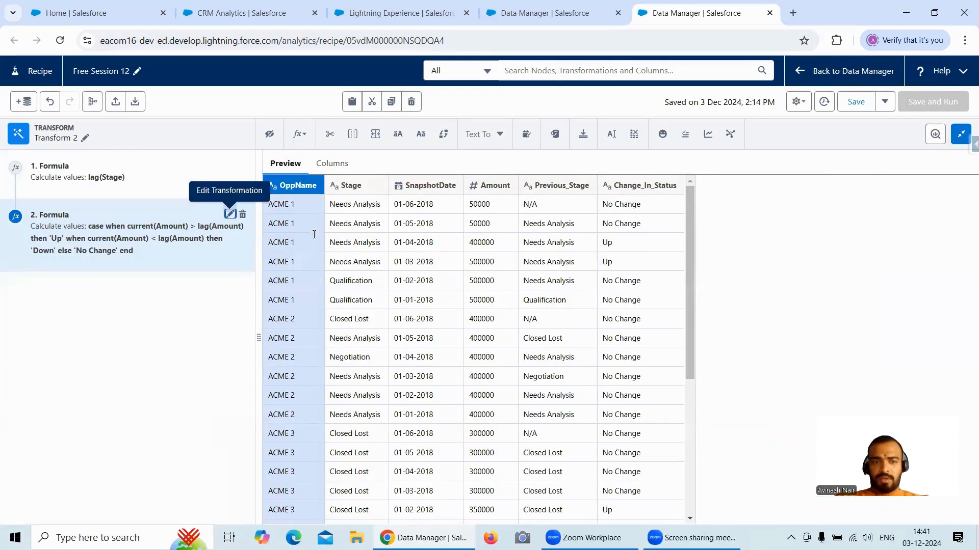
left_click(348, 235)
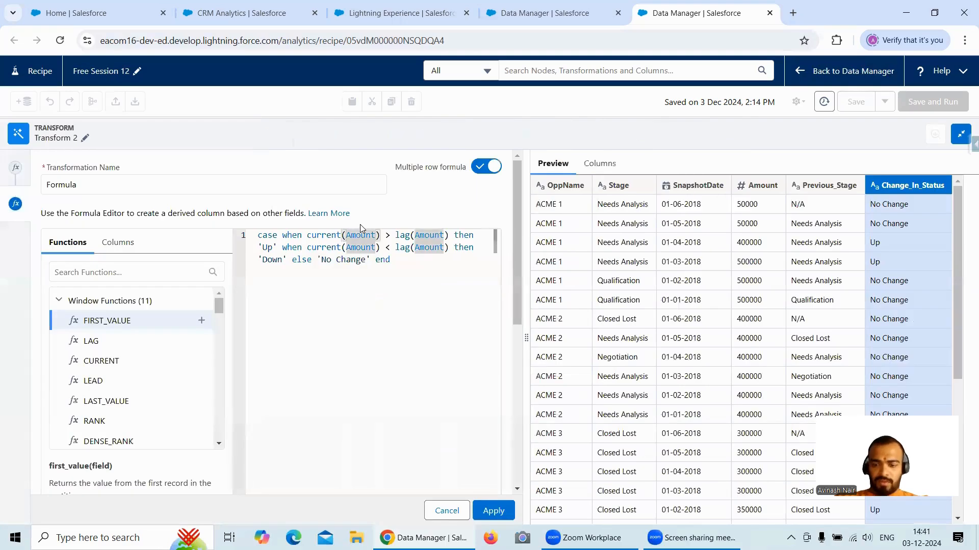
type("'Up")
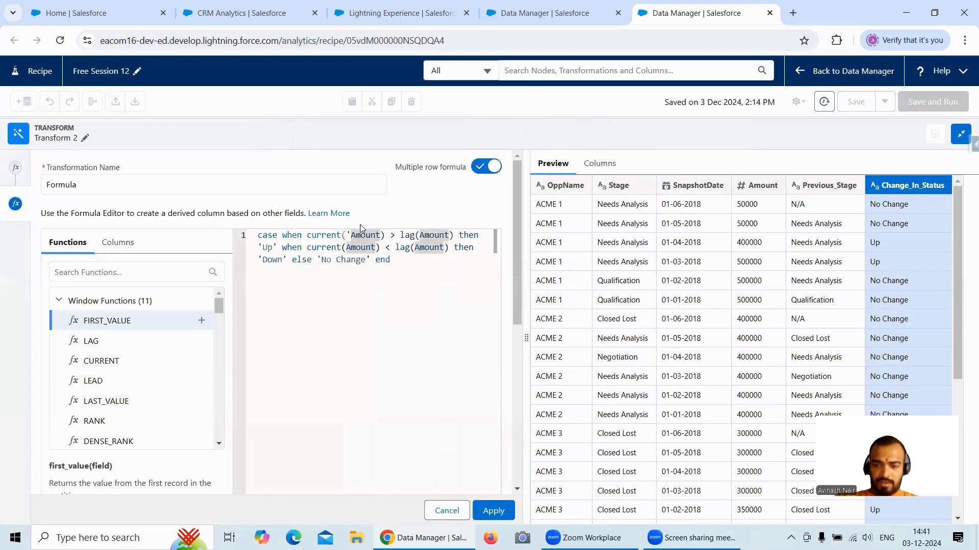
type("'")
left_click(487, 516)
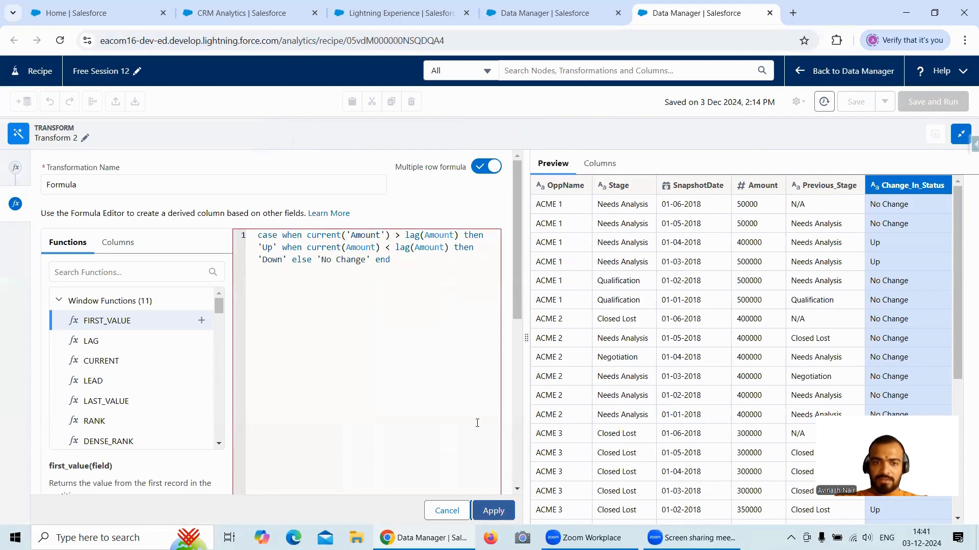
- Remove the single quotes around Amount in the first current function, reapply the formula and review the previewed rows
left_click_drag(518, 294, 513, 168)
left_click(385, 235)
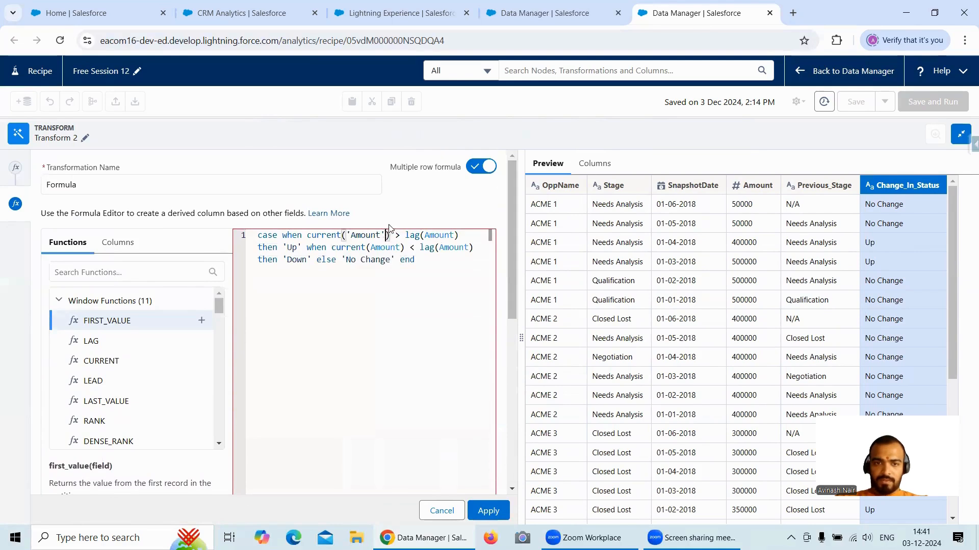
key("BackSpace")
key("Left")
key("Left")
key("Left")
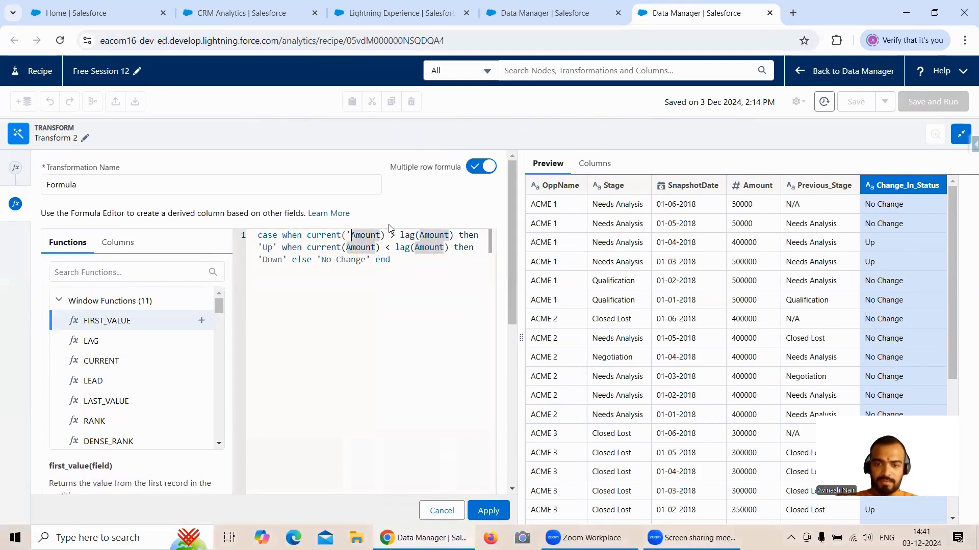
key("BackSpace")
left_click(506, 512)
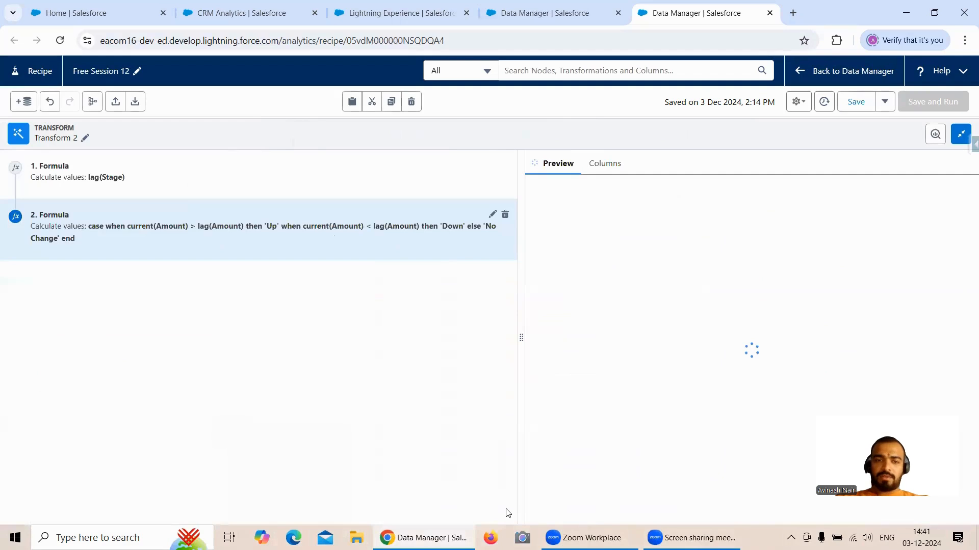
scroll(897, 285, "down", 5)
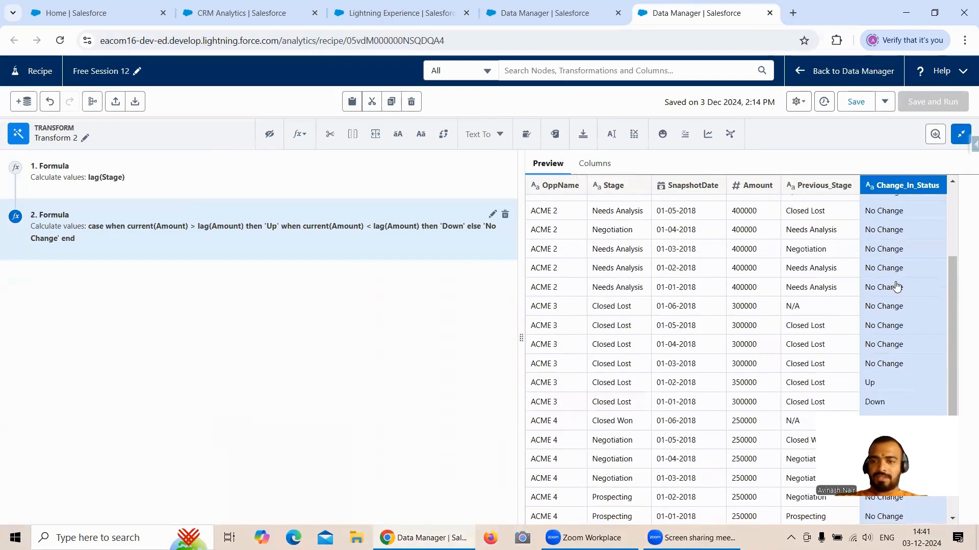
scroll(892, 290, "up", 5)
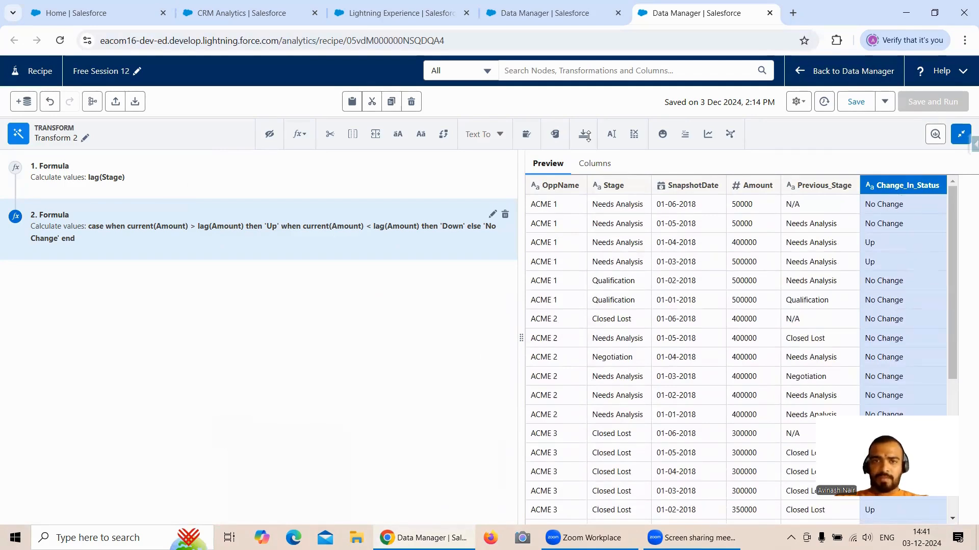
- In the Free Session 8 dataflow, open the Change_In_Percent computed field of the Computations node
left_click(562, 16)
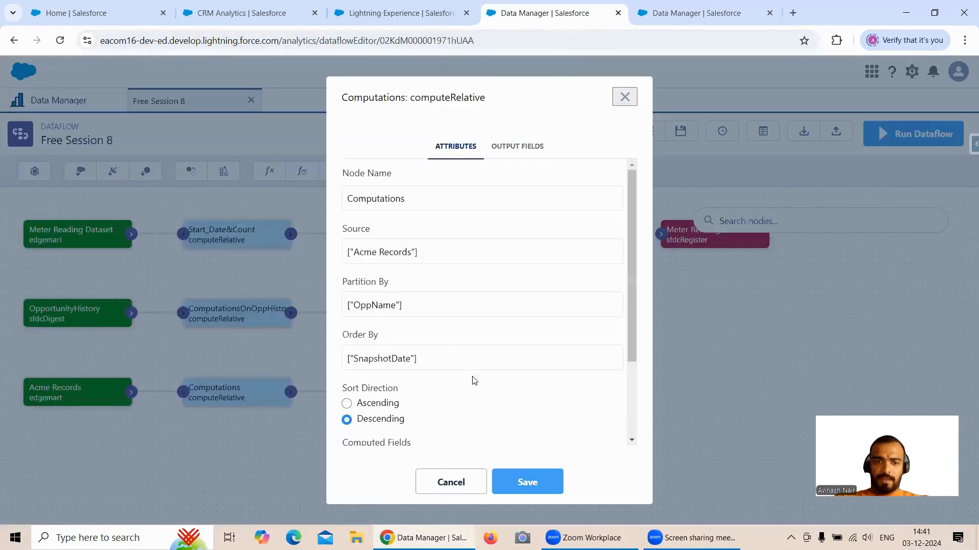
scroll(477, 383, "down", 3)
left_click(374, 392)
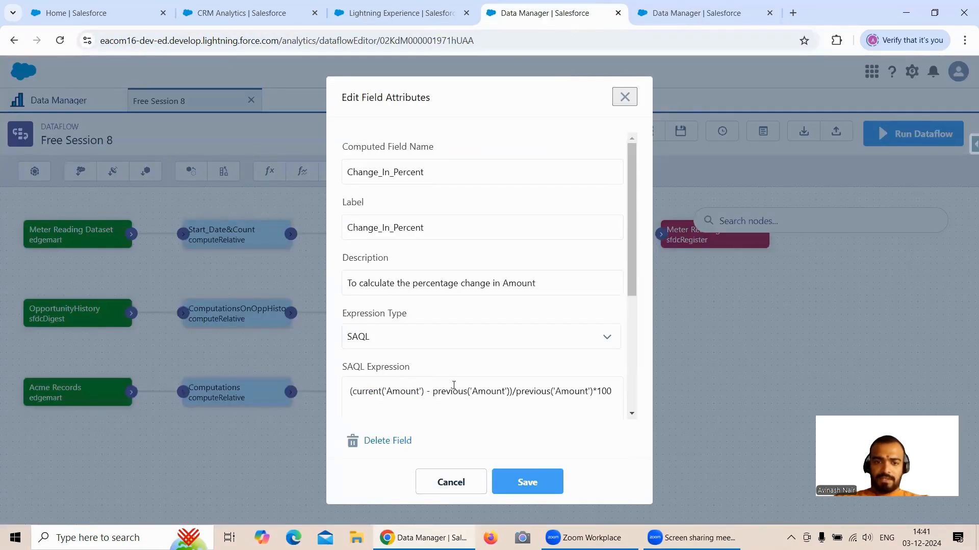
- Return to the Free Session 12 recipe and add a new custom formula to Transform 2
left_click(656, 19)
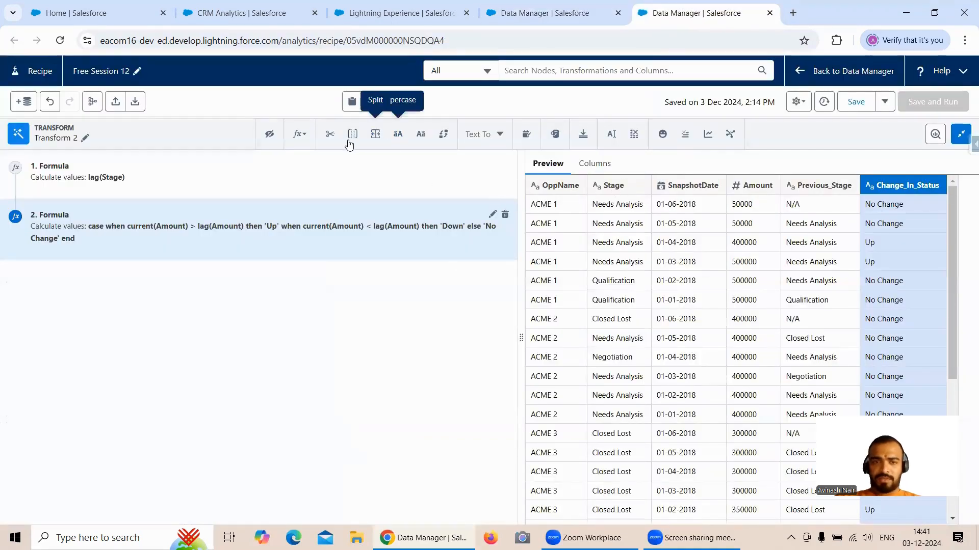
left_click(302, 141)
left_click(322, 211)
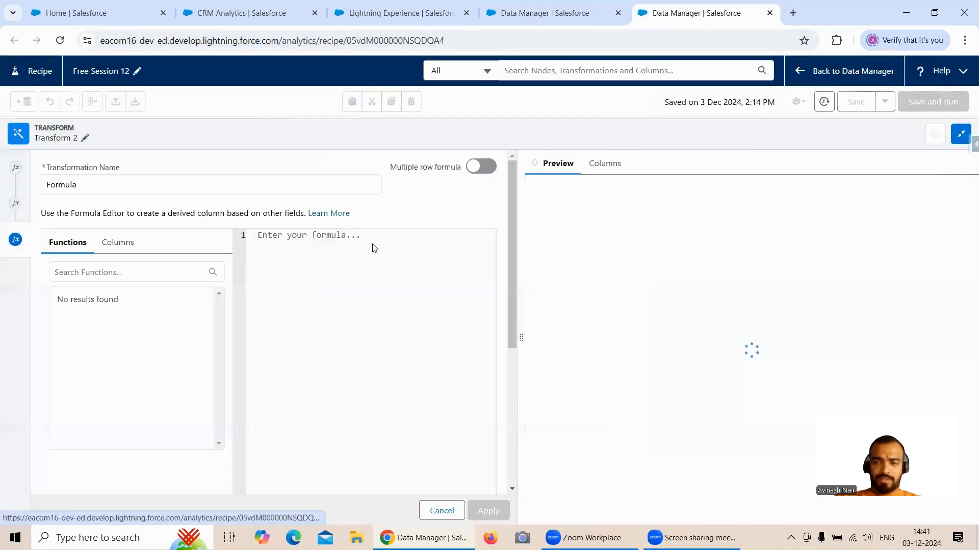
- Switch to the Free Session 8 dataflow and try to copy the Change_In_Percent field's name and label
left_click(554, 20)
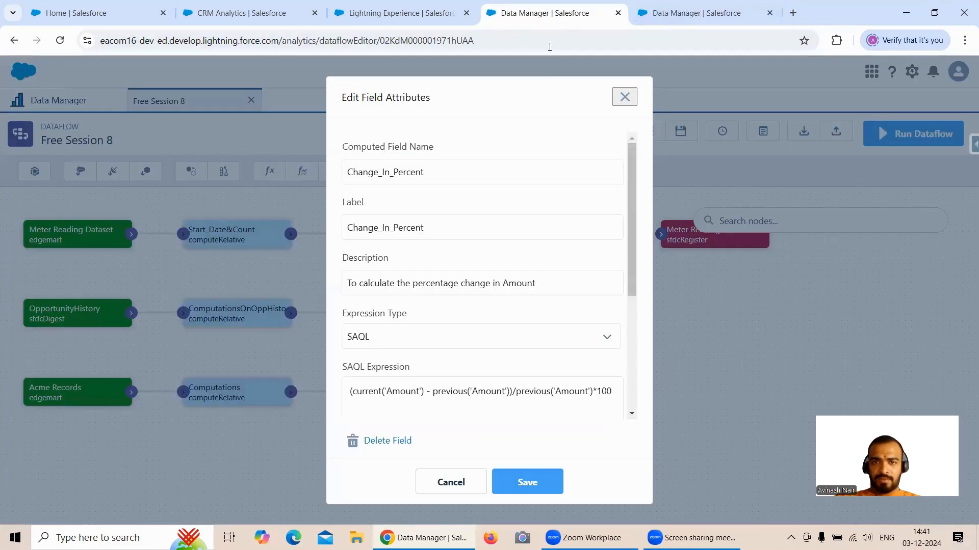
left_click_drag(433, 167, 342, 173)
left_click(341, 172)
left_click_drag(431, 172, 348, 175)
key("ctrl+z")
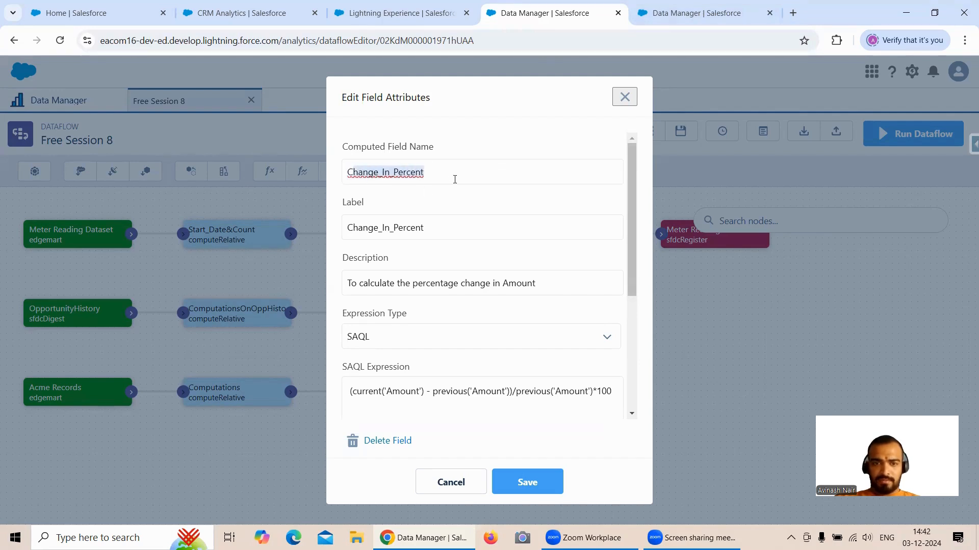
left_click(454, 176)
left_click_drag(448, 227, 344, 227)
left_click(345, 228)
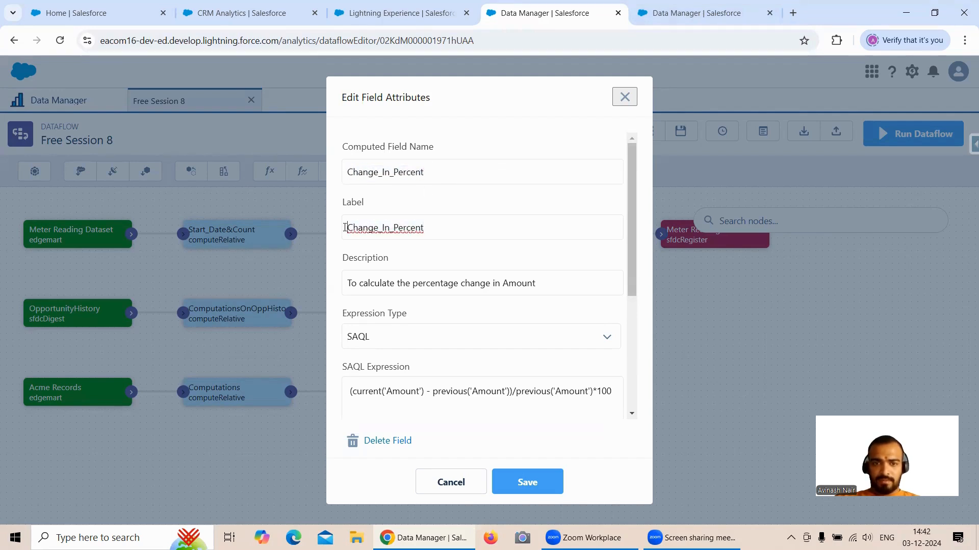
- Return to the Free Session 12 recipe and enable the multiple row option for the new formula
left_click(699, 13)
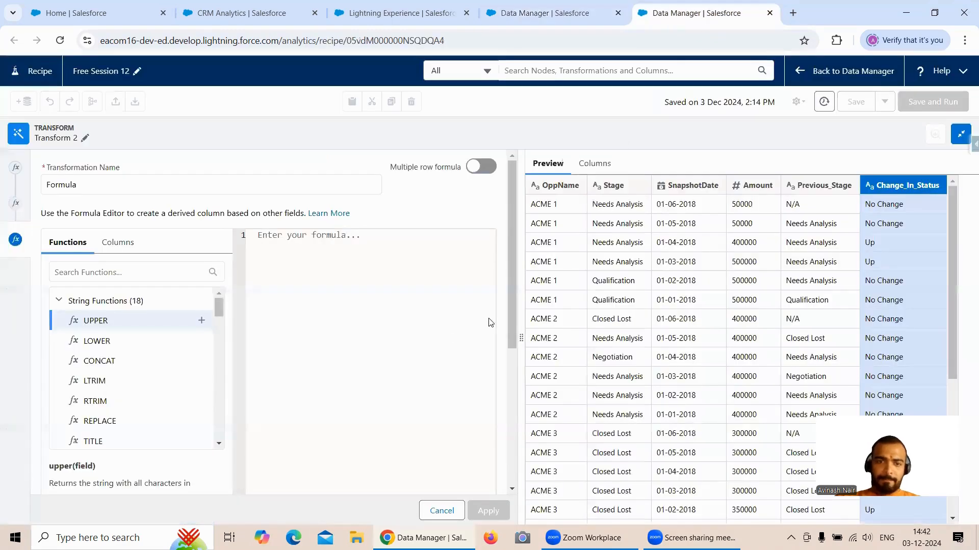
left_click(481, 167)
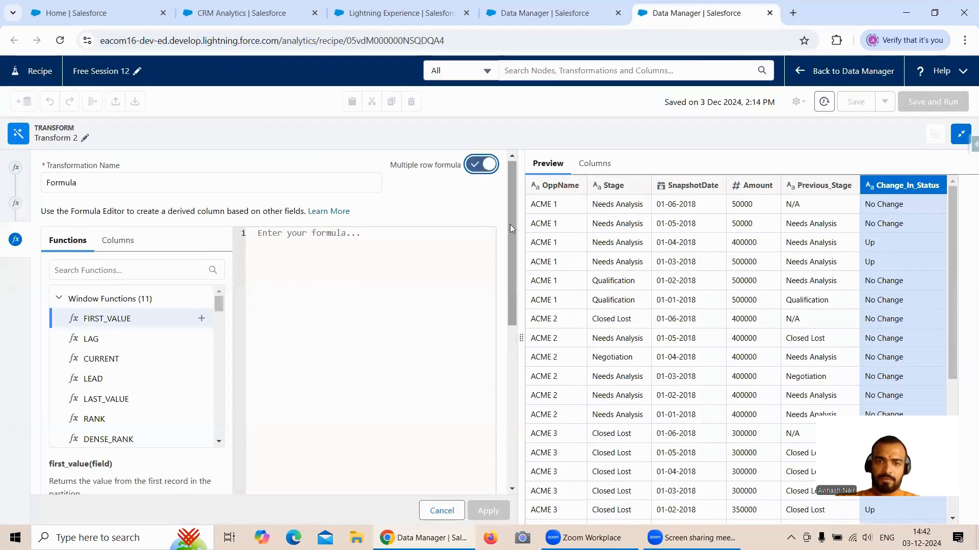
- Try to replace the new formula's column label with the clipboard text, and undo the paste
left_click_drag(510, 224, 510, 398)
scroll(298, 439, "down", 1)
left_click_drag(176, 463, 44, 461)
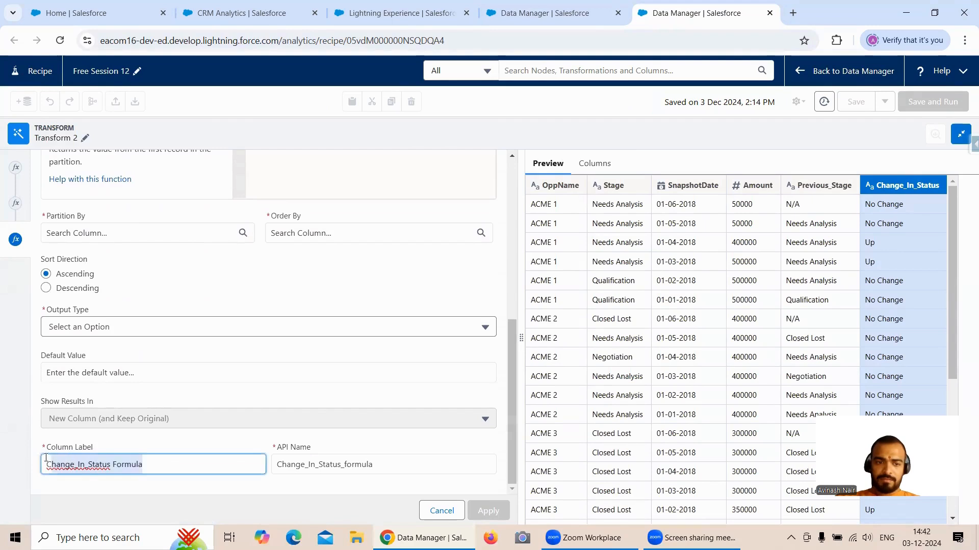
key("ctrl+v")
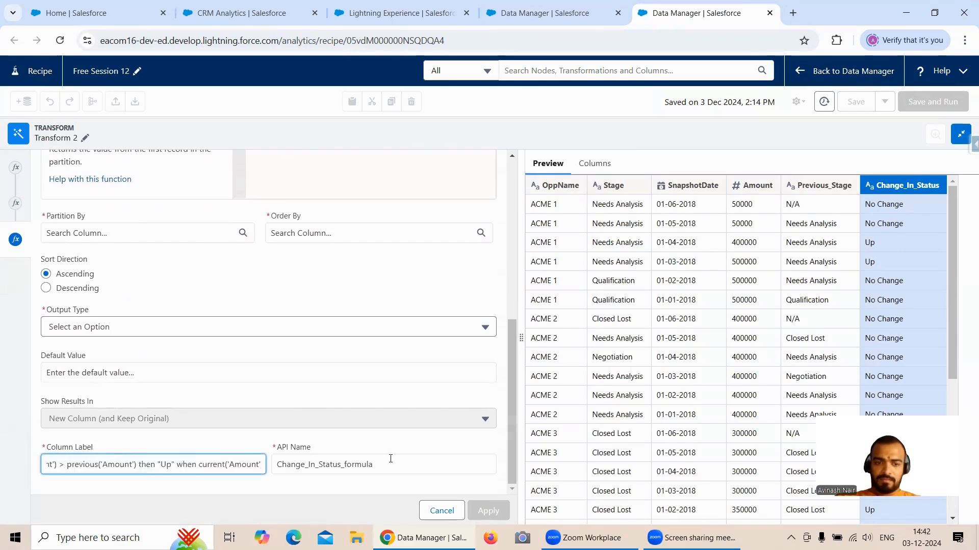
key("ctrl+z")
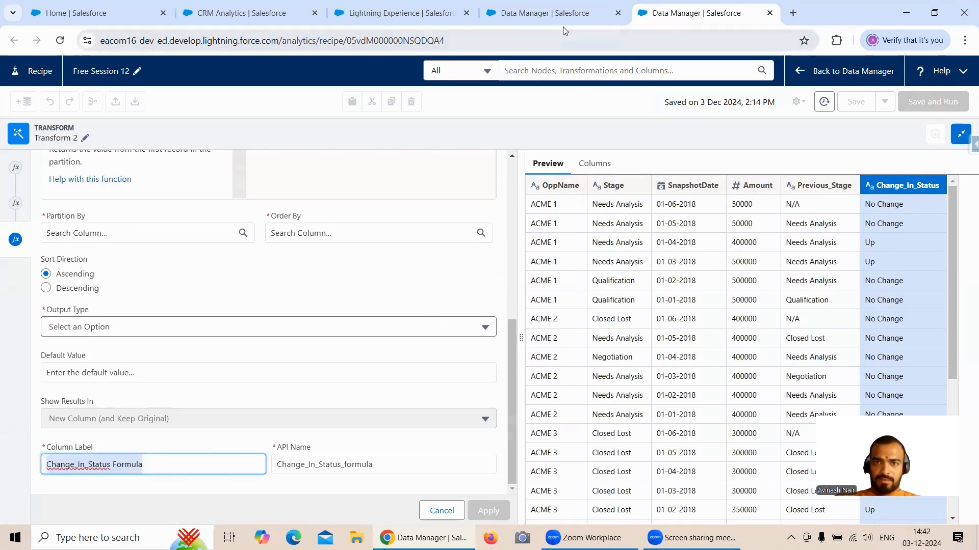
- Copy the Change_In_Percent field name from the Free Session 8 dataflow into the recipe formula's column label and API name
left_click(551, 15)
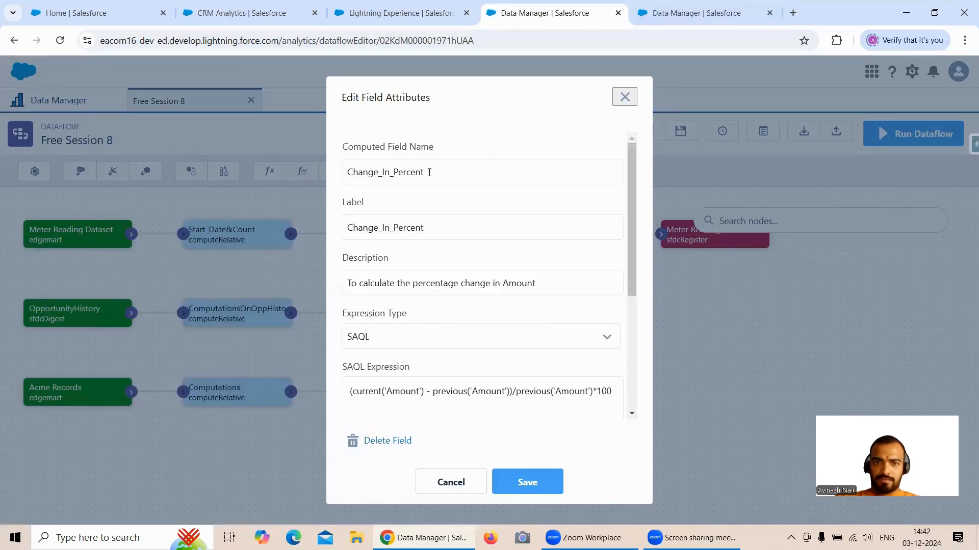
left_click_drag(429, 172, 346, 175)
key("ctrl+c")
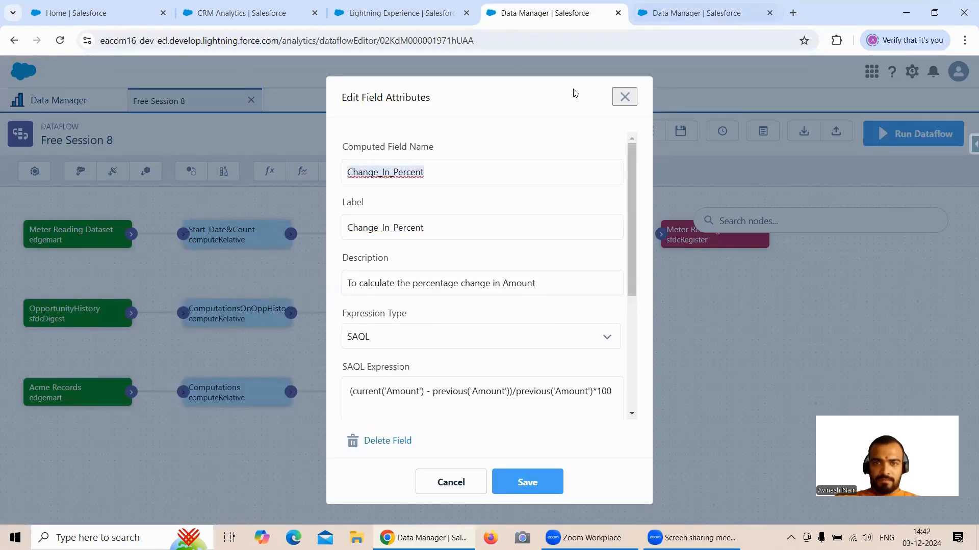
left_click(688, 13)
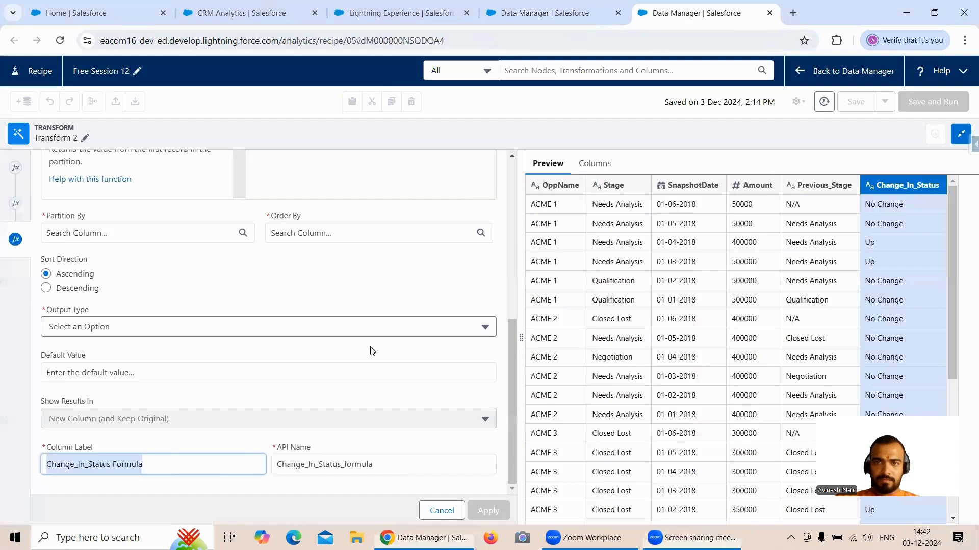
key("ctrl+v")
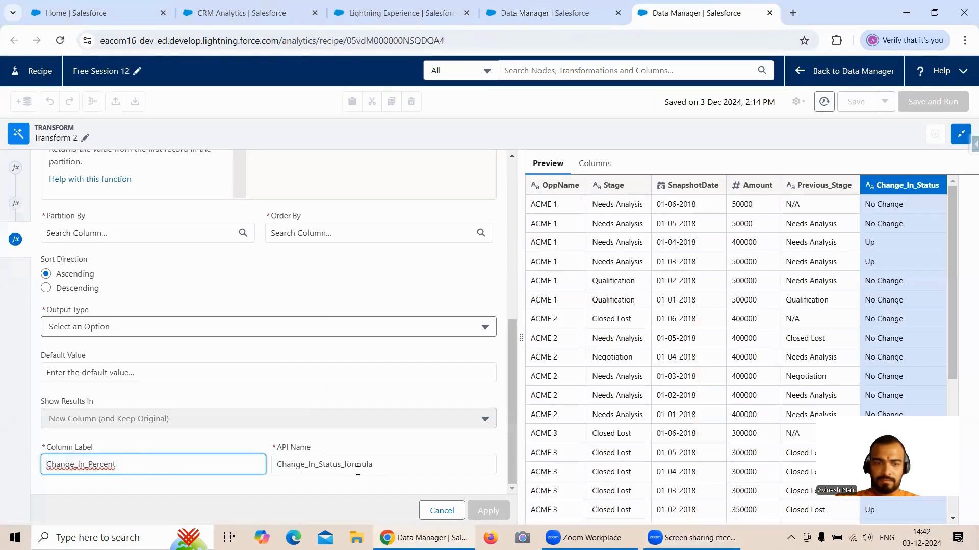
double_click(358, 471)
key("ctrl+v")
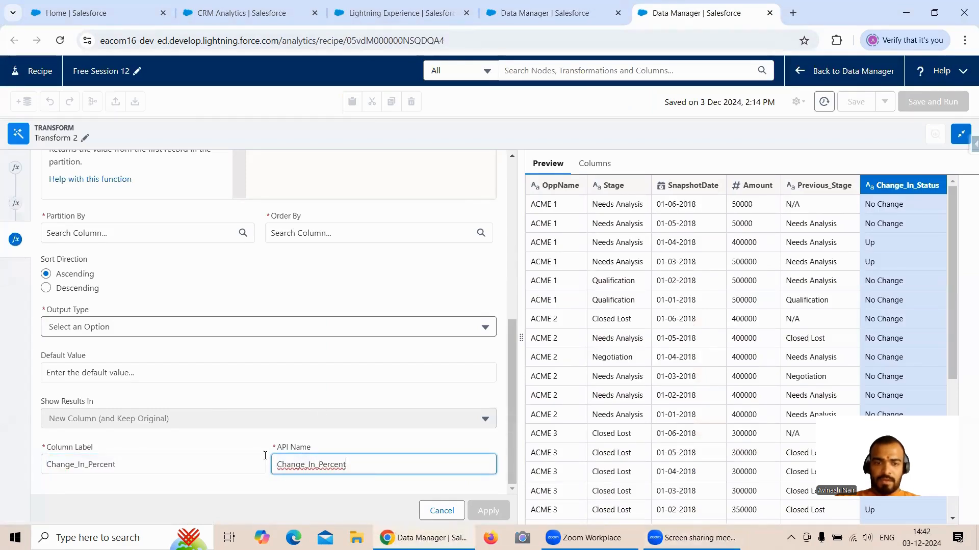
- Switch to the Free Session 8 dataflow, close the field attributes and examine the Computations node's partition, order and sort settings
scroll(136, 309, "up", 1)
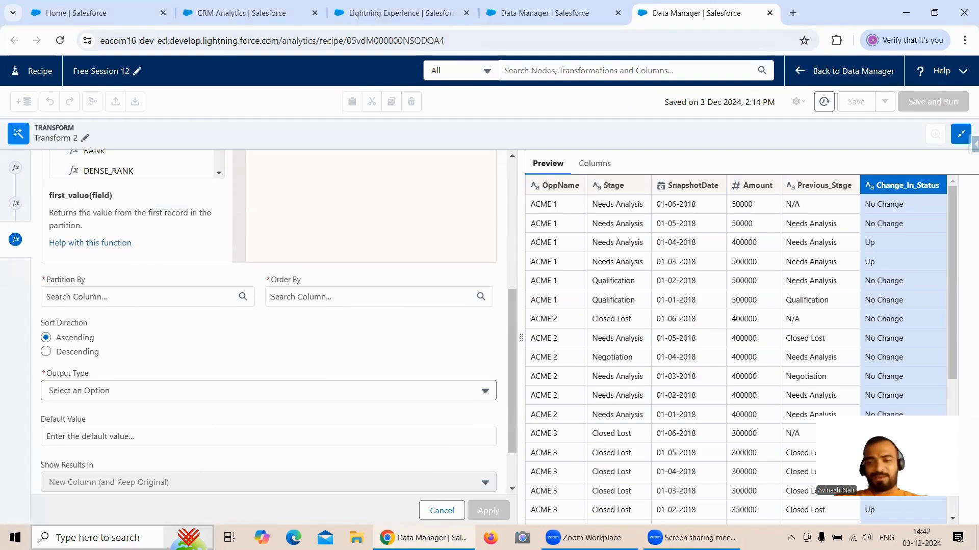
left_click(583, 20)
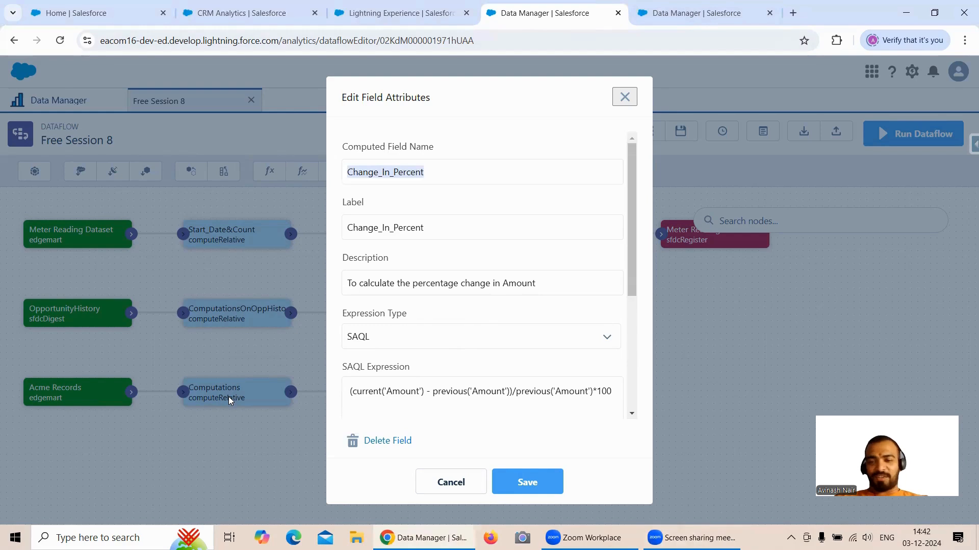
left_click(624, 96)
left_click(623, 96)
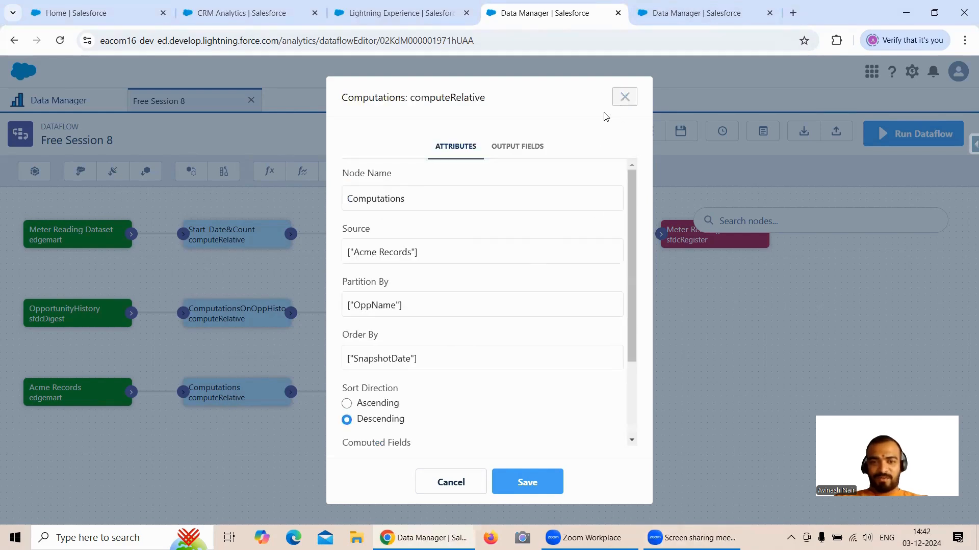
left_click(220, 397)
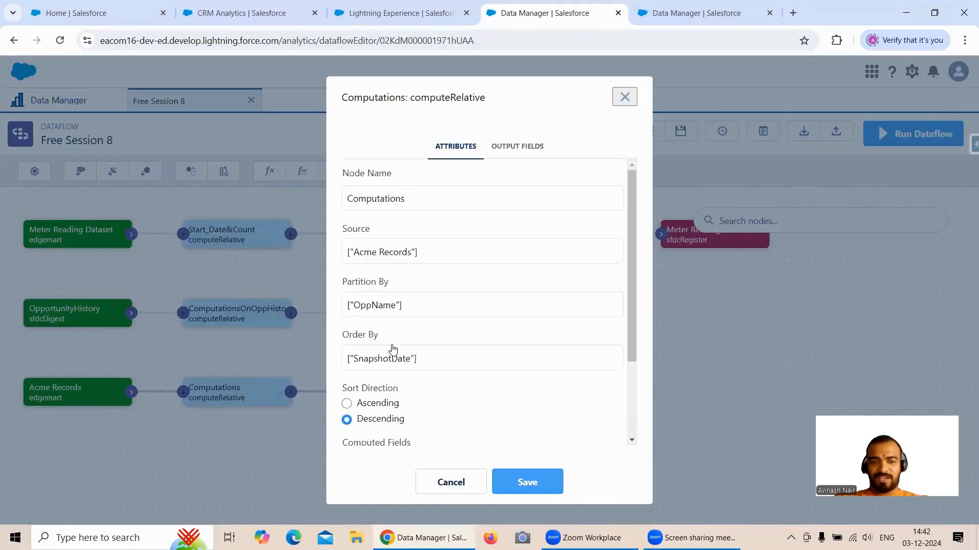
scroll(428, 336, "down", 2)
scroll(377, 255, "up", 1)
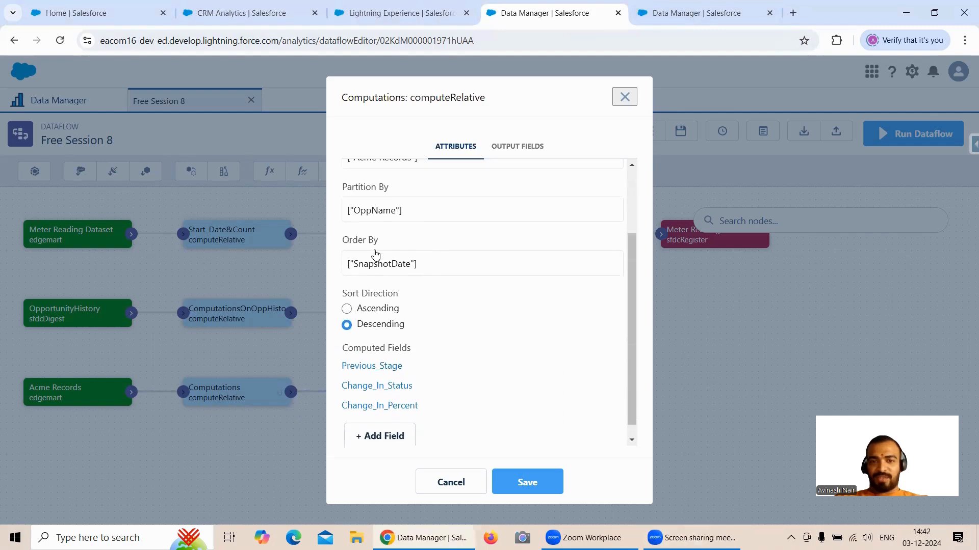
scroll(392, 298, "down", 1)
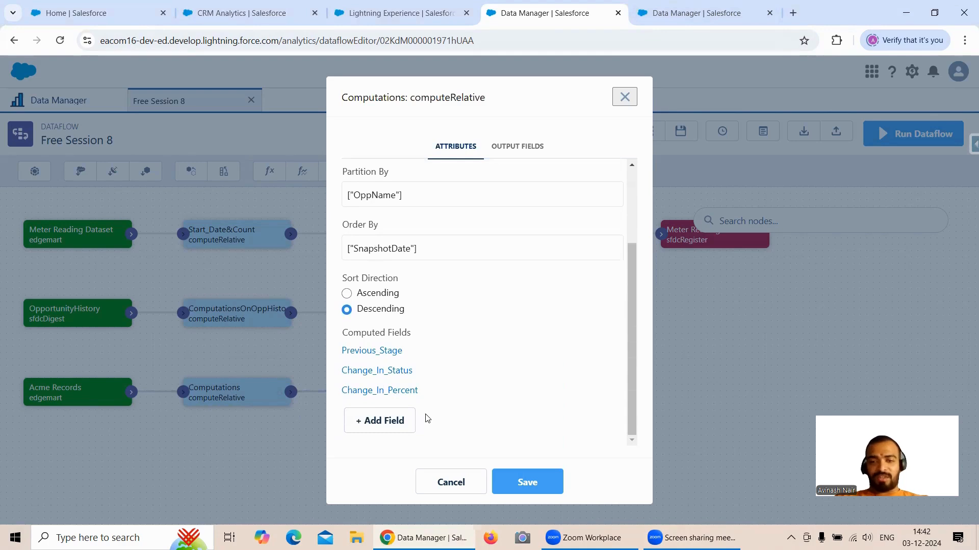
- In the Free Session 12 recipe, partition the new formula by OppName and order it by SnapshotDate, matching the dataflow's Computations node
left_click(708, 17)
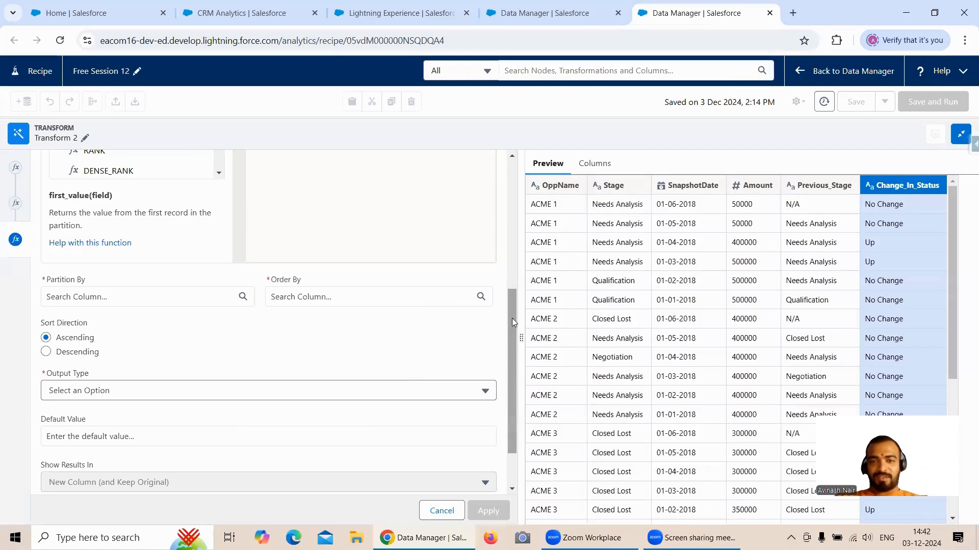
left_click_drag(512, 318, 517, 251)
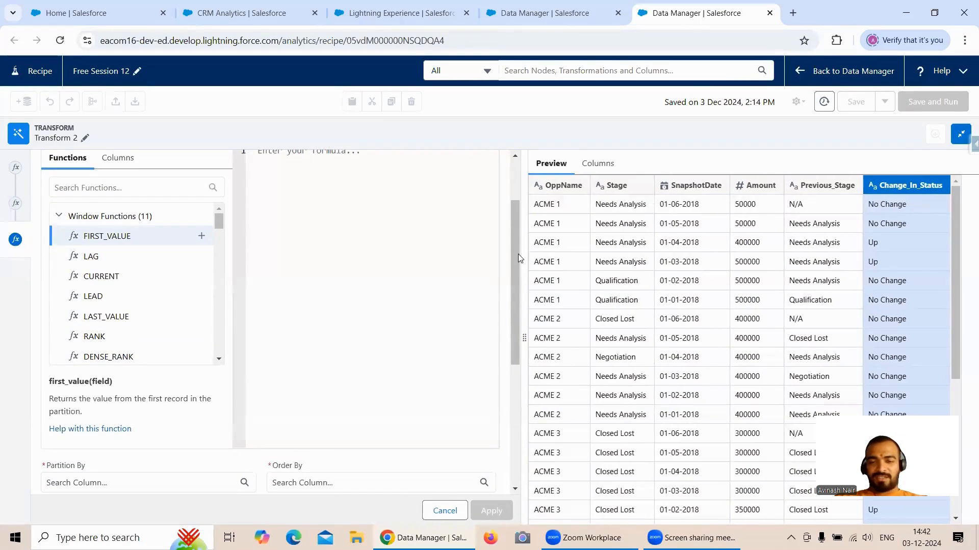
left_click_drag(514, 250, 519, 307)
scroll(372, 328, "down", 2)
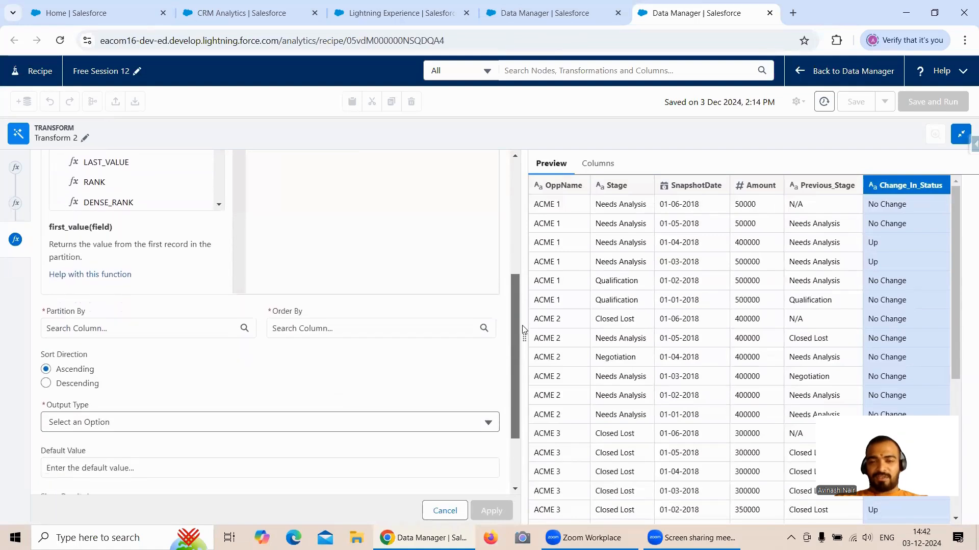
left_click(141, 288)
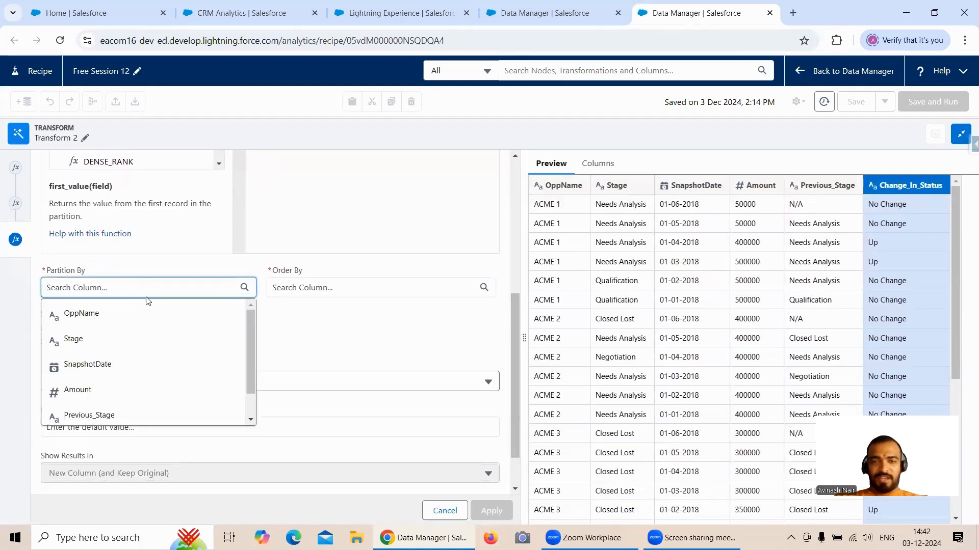
left_click(551, 19)
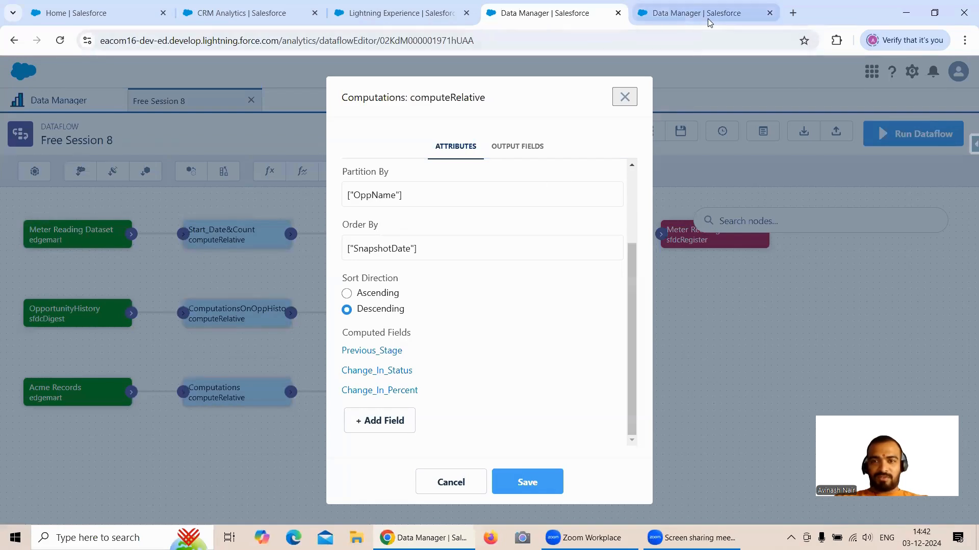
mouse_move(709, 23)
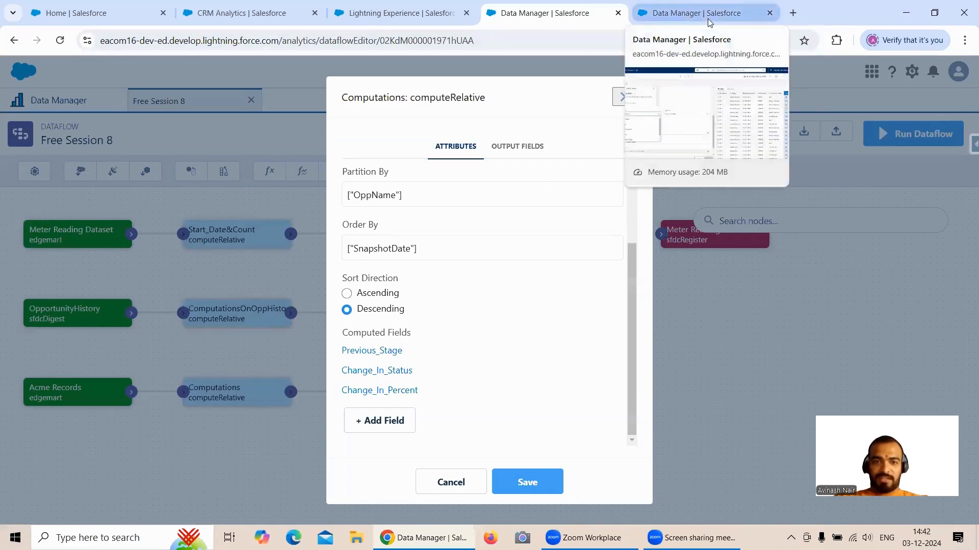
left_click(709, 23)
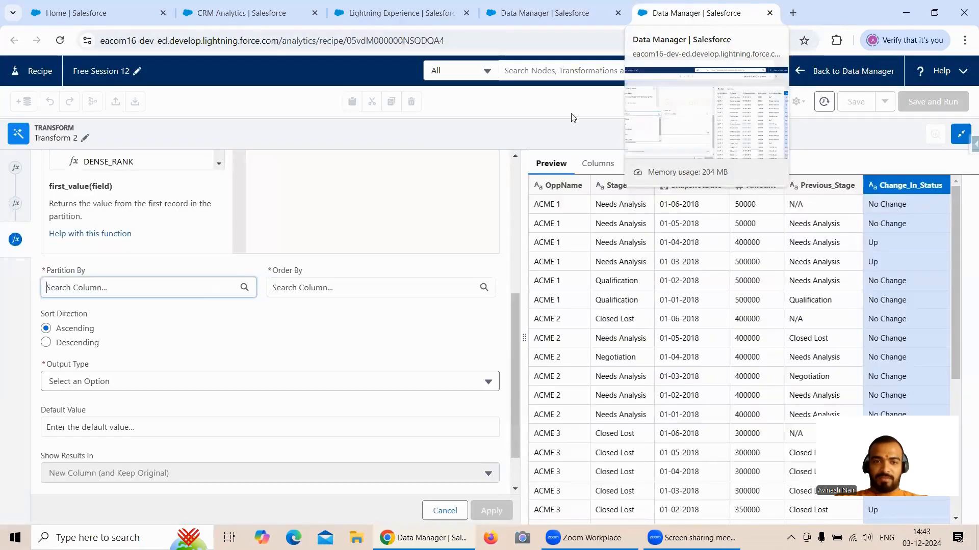
left_click(158, 294)
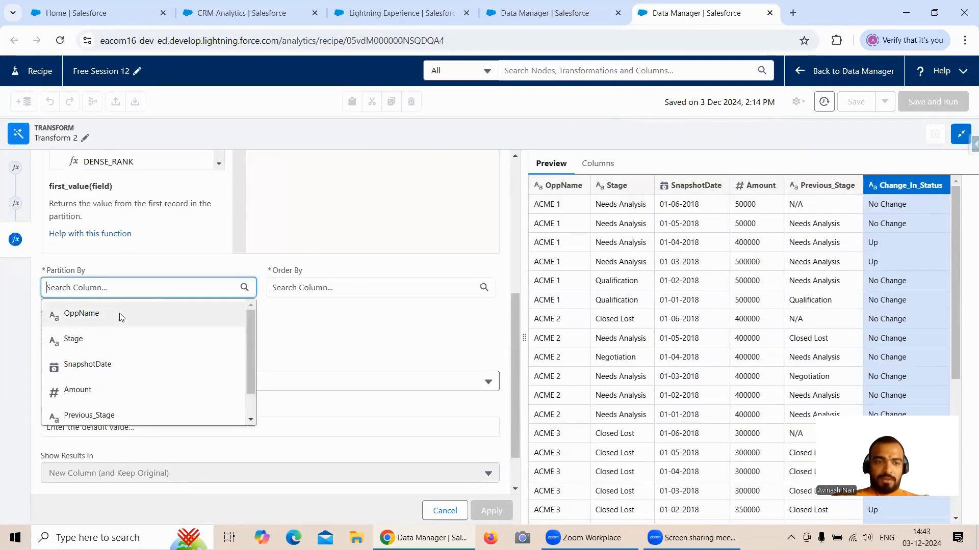
left_click(119, 313)
left_click(364, 288)
left_click(324, 367)
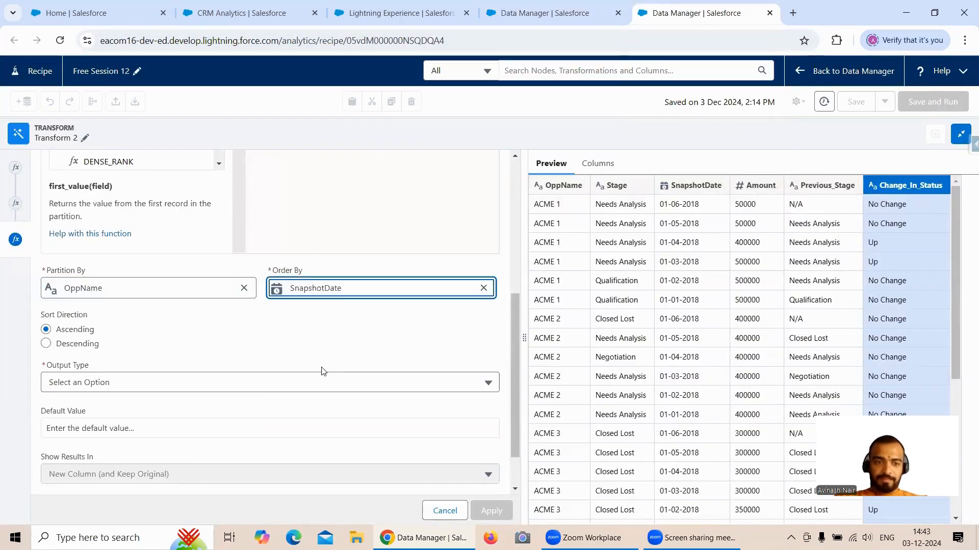
- Check the sort direction in the dataflow's Computations node and set the recipe formula's sort direction to Descending
left_click(566, 19)
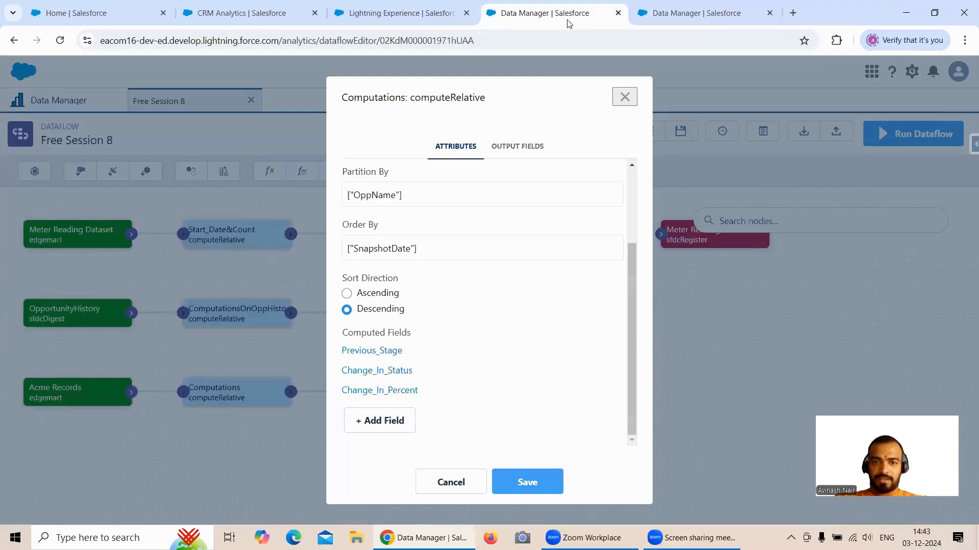
left_click(655, 16)
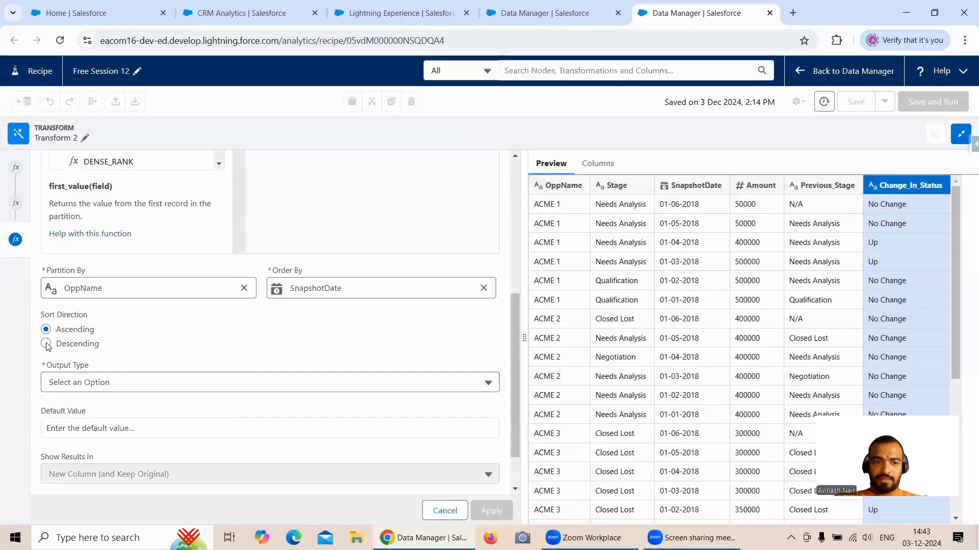
left_click(47, 345)
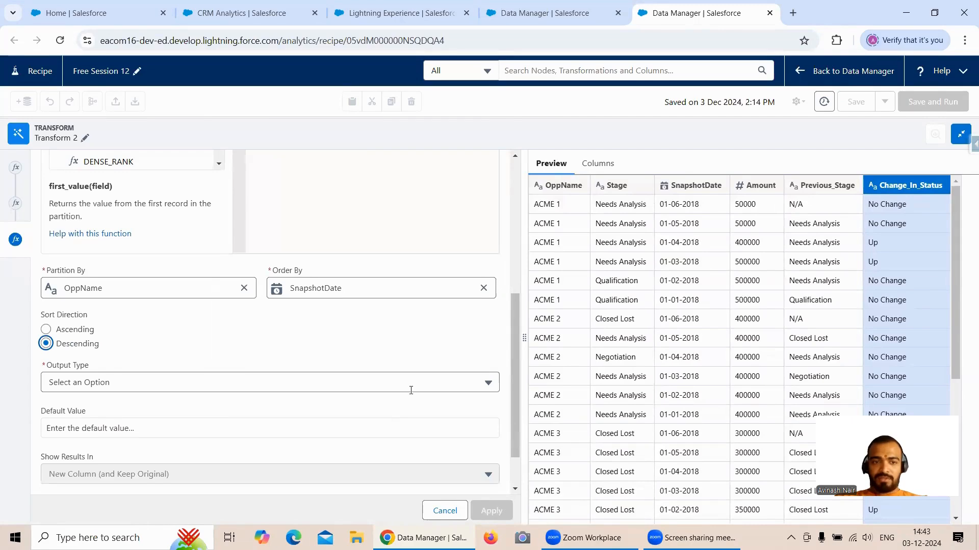
scroll(457, 403, "down", 2)
scroll(457, 403, "up", 5)
scroll(457, 401, "down", 4)
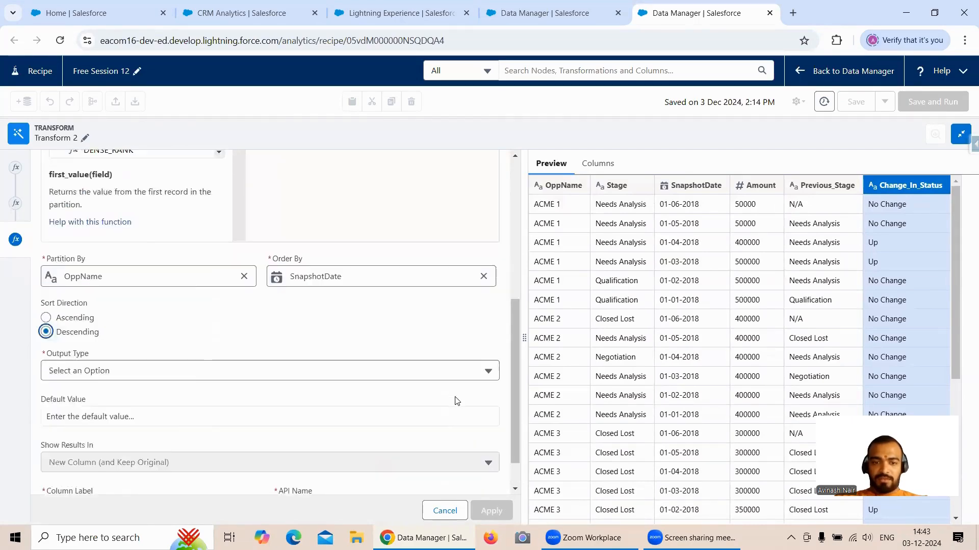
scroll(457, 401, "up", 5)
- Copy the SAQL expression of Change_In_Percent from the Free Session 8 dataflow into the recipe's formula editor
left_click(553, 14)
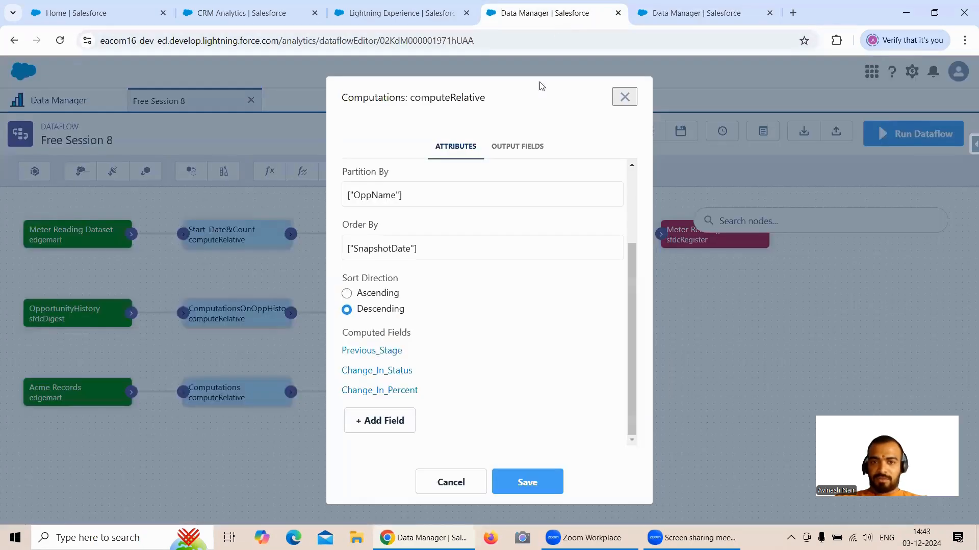
left_click(398, 391)
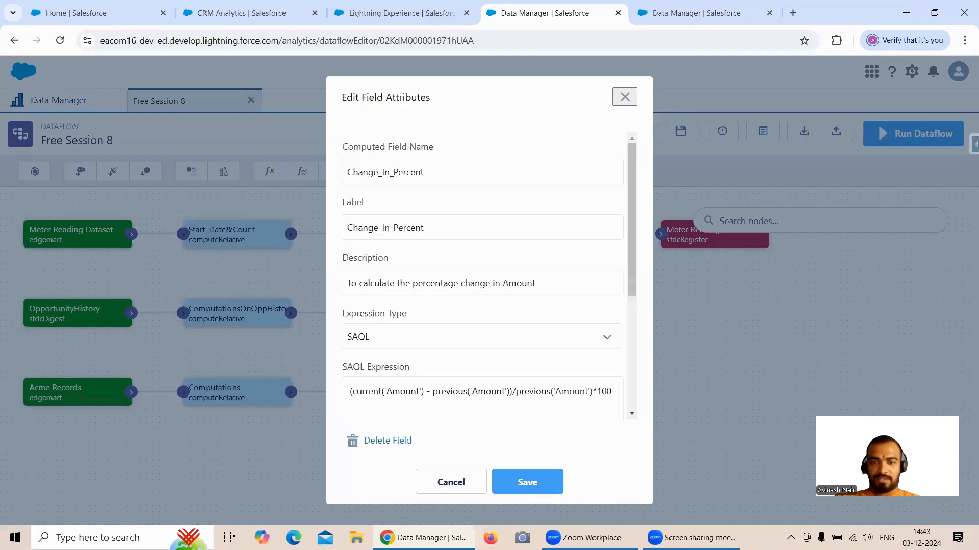
left_click_drag(614, 388, 334, 393)
key("ctrl+c")
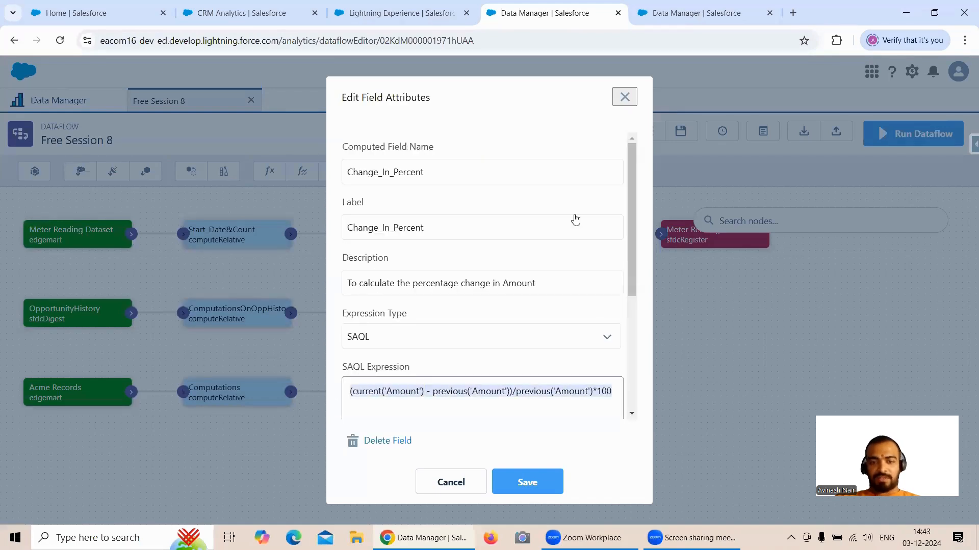
left_click(684, 20)
left_click(317, 256)
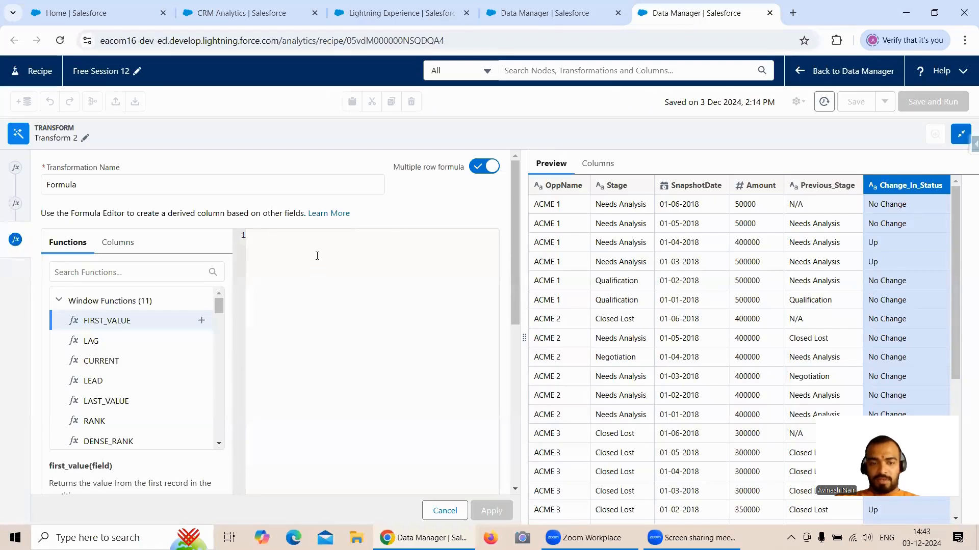
key("ctrl+v")
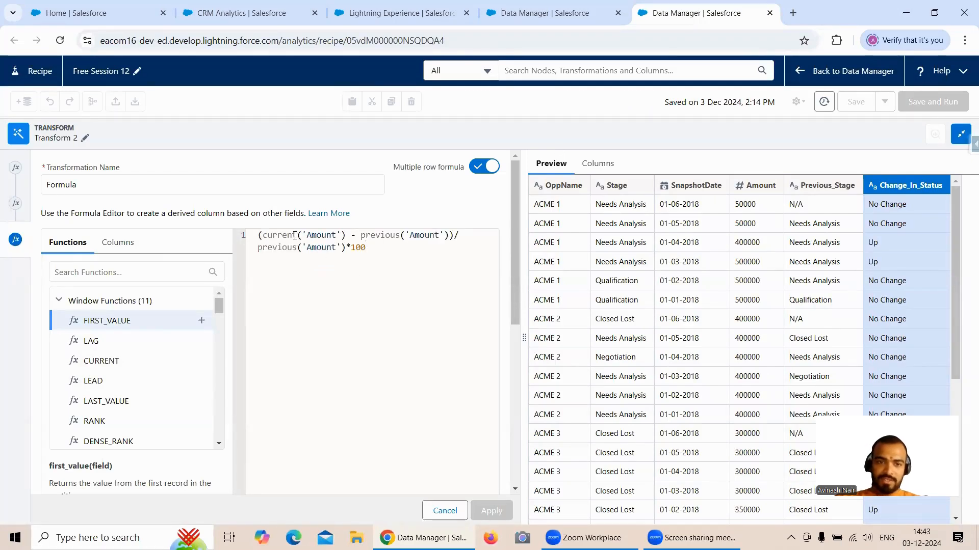
- Replace both previous functions in the percentage change formula with lag
left_click(401, 235)
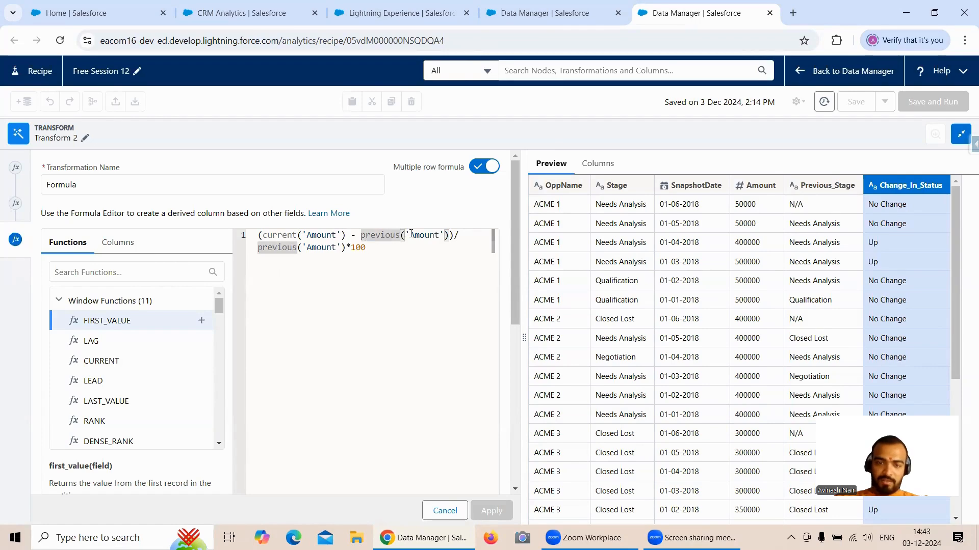
key("BackSpace")
key("BackSpace")
key("BackSpace")
key("BackSpace")
key("BackSpace")
key("BackSpace")
key("BackSpace")
key("BackSpace")
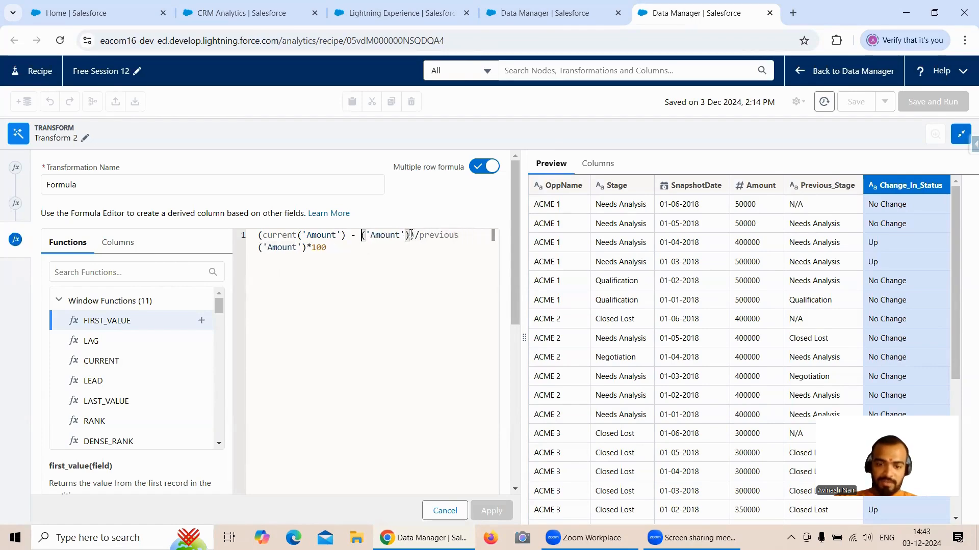
type("lag")
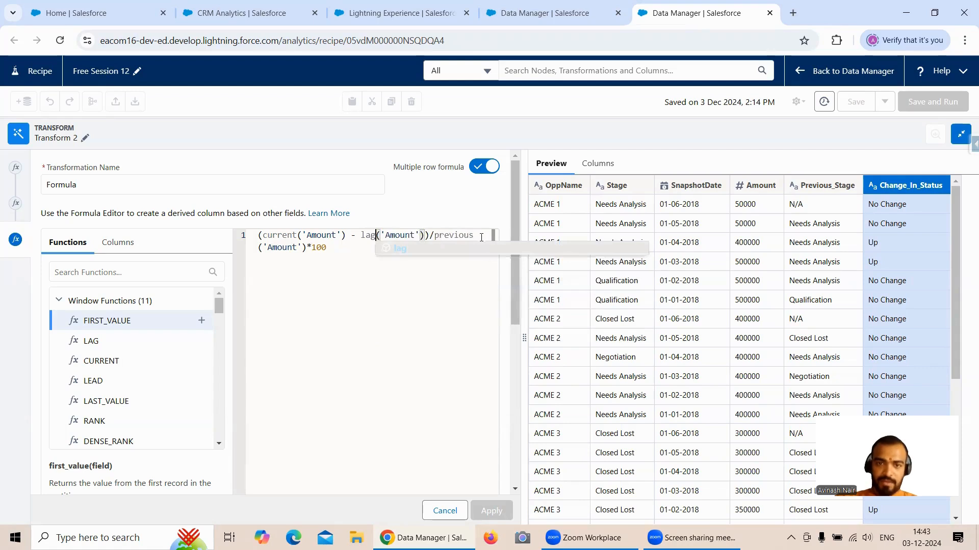
left_click(486, 239)
key("BackSpace")
key("BackSpace")
key("BackSpace")
key("BackSpace")
key("BackSpace")
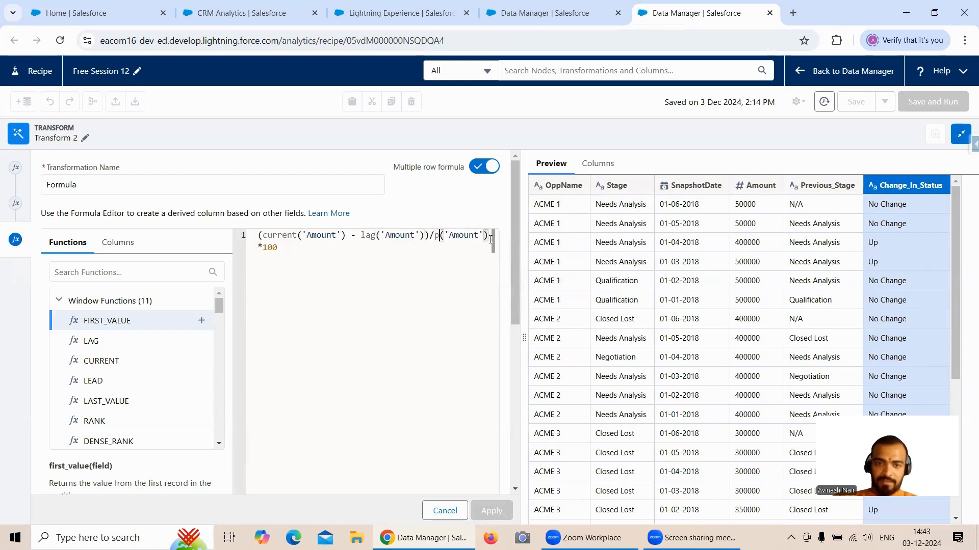
type("lag")
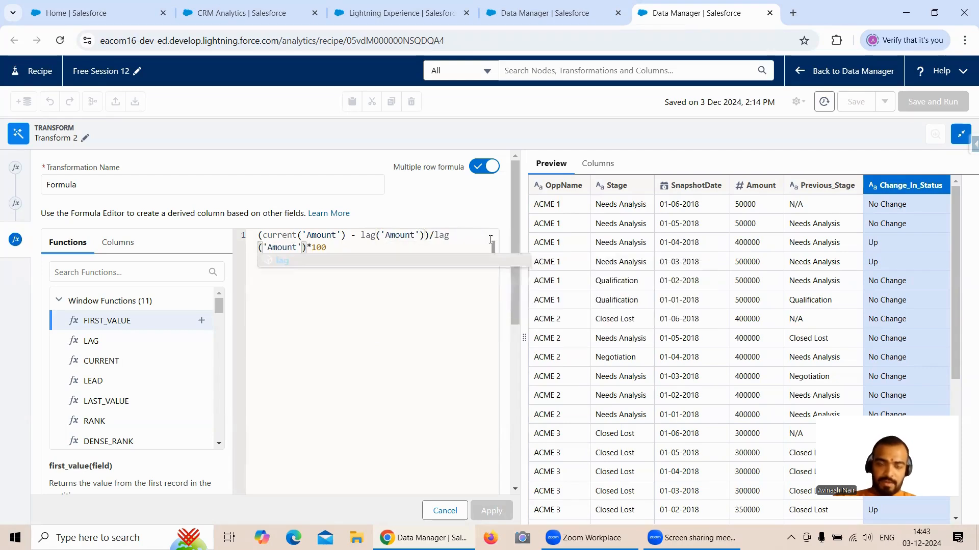
- Remove the single quotes around all three Amount references in the percentage change formula
left_click(343, 236)
key("BackSpace")
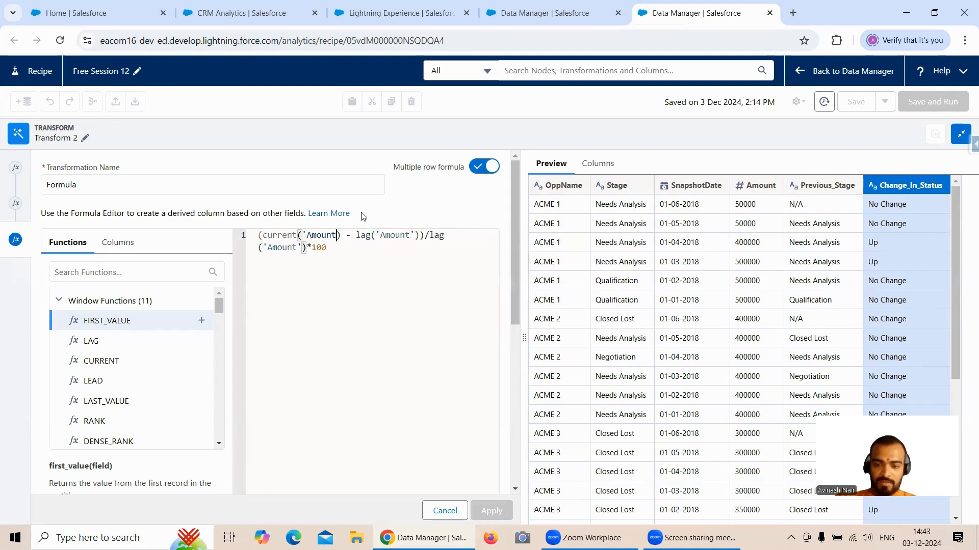
key("Left")
key("BackSpace")
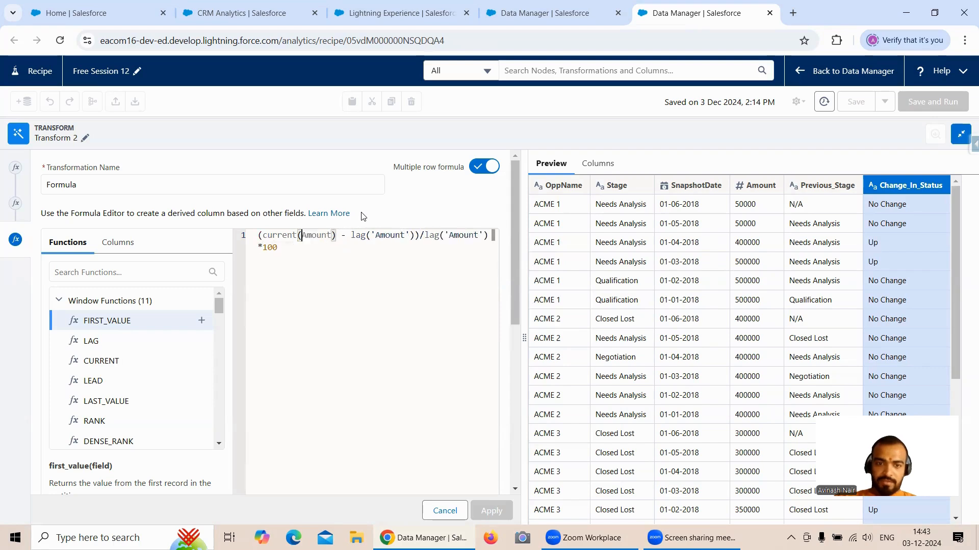
left_click(411, 236)
key("BackSpace")
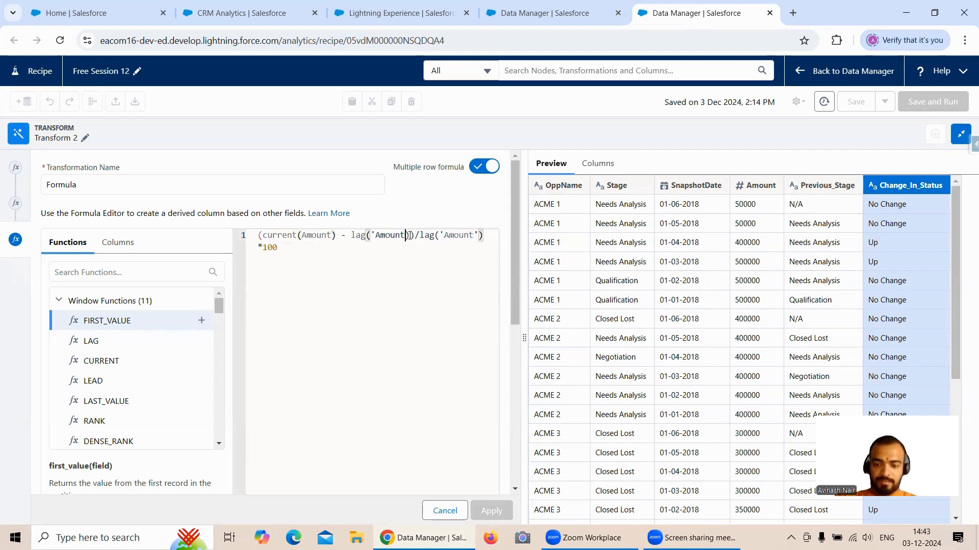
key("BackSpace")
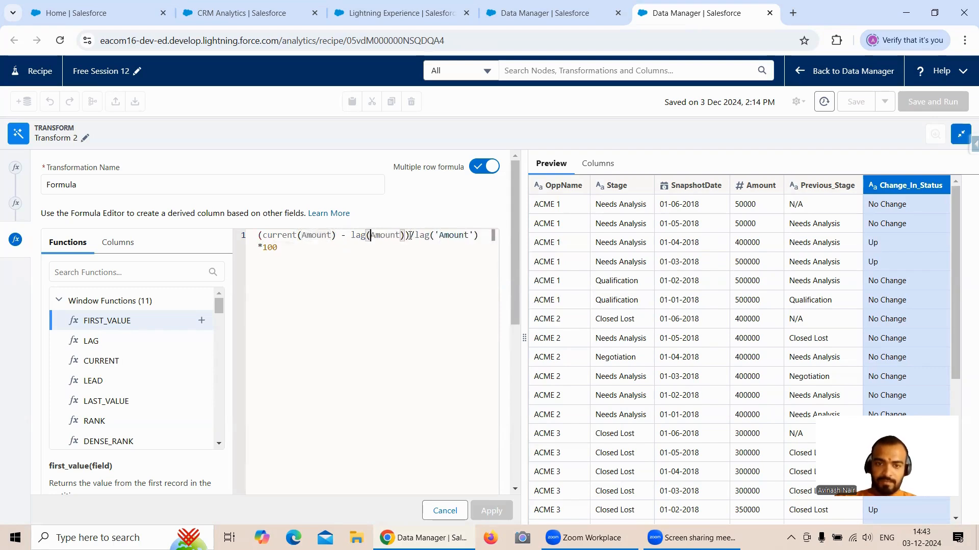
left_click(440, 234)
key("BackSpace")
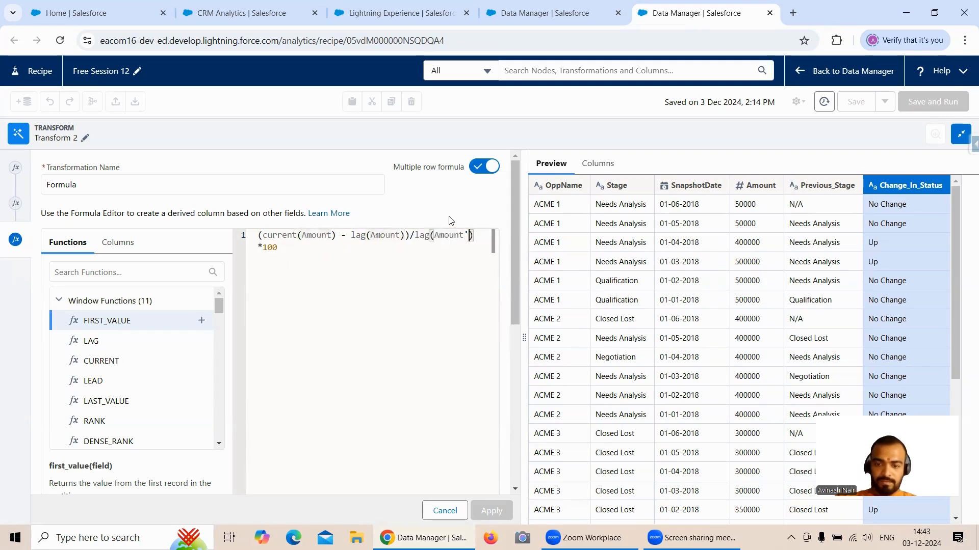
key("BackSpace")
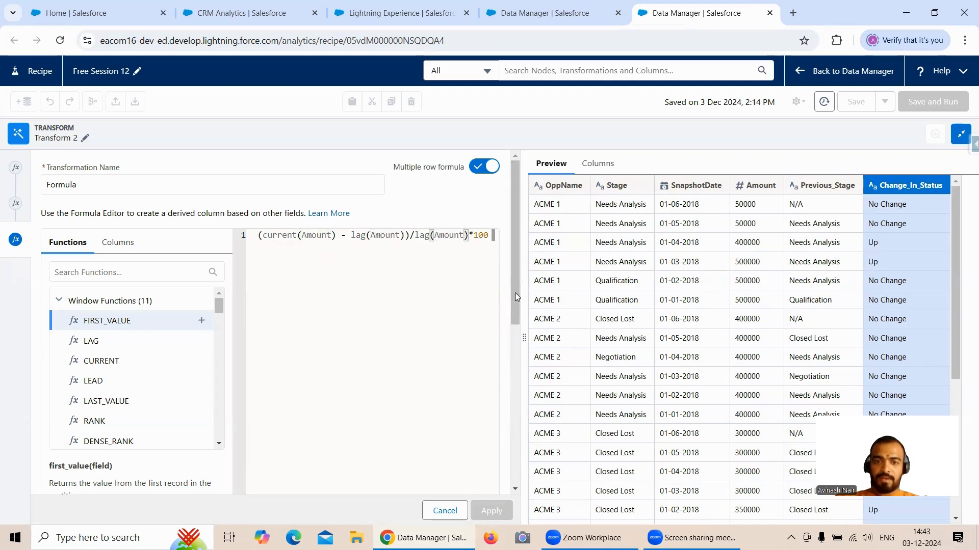
- Set the Change_In_Percent formula's output type to Number with a scale of 2, apply it and check the new column
left_click_drag(515, 293, 515, 442)
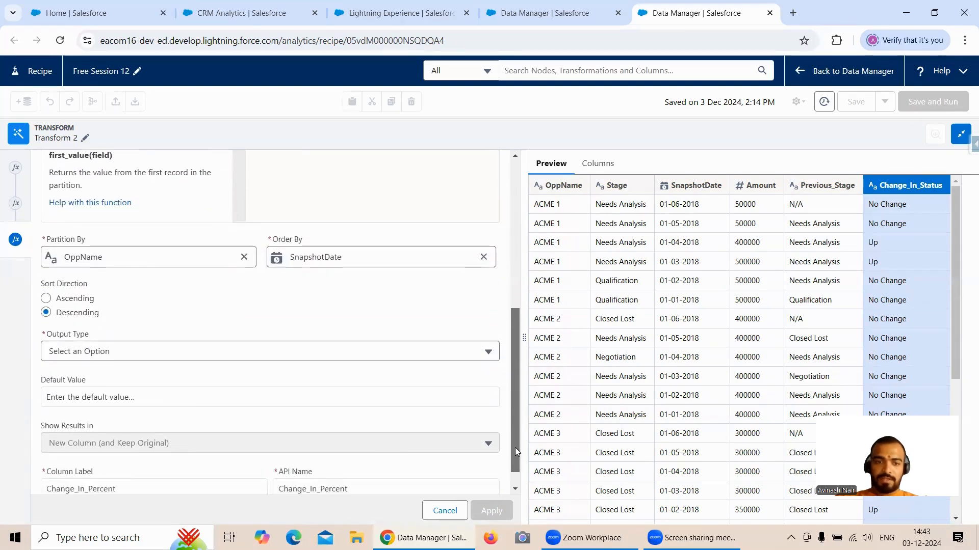
left_click(166, 351)
left_click(109, 408)
scroll(303, 428, "down", 1)
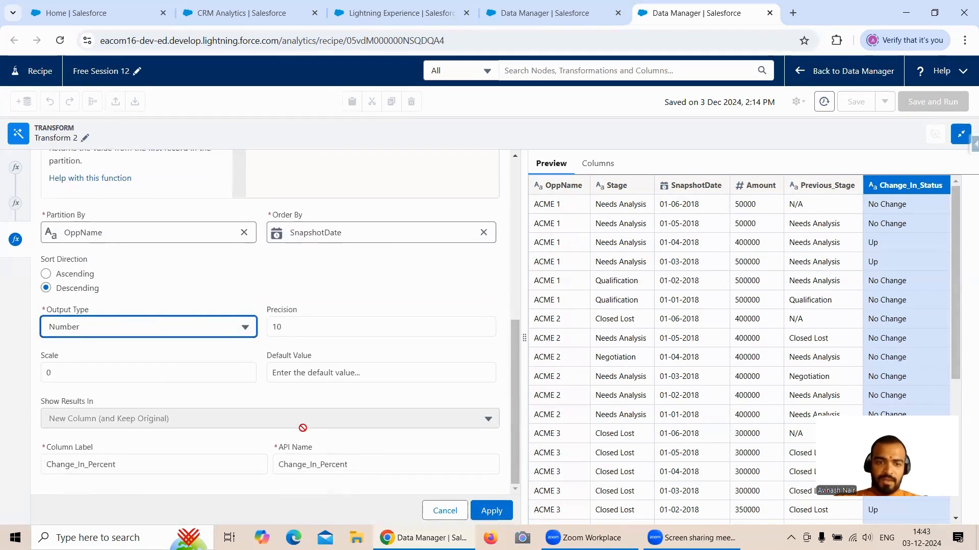
left_click(72, 376)
key("BackSpace")
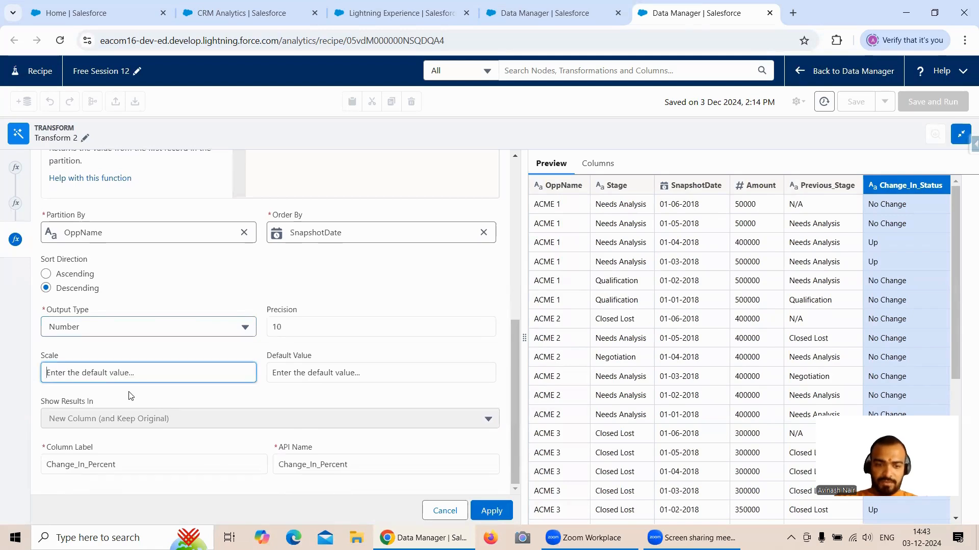
type("2")
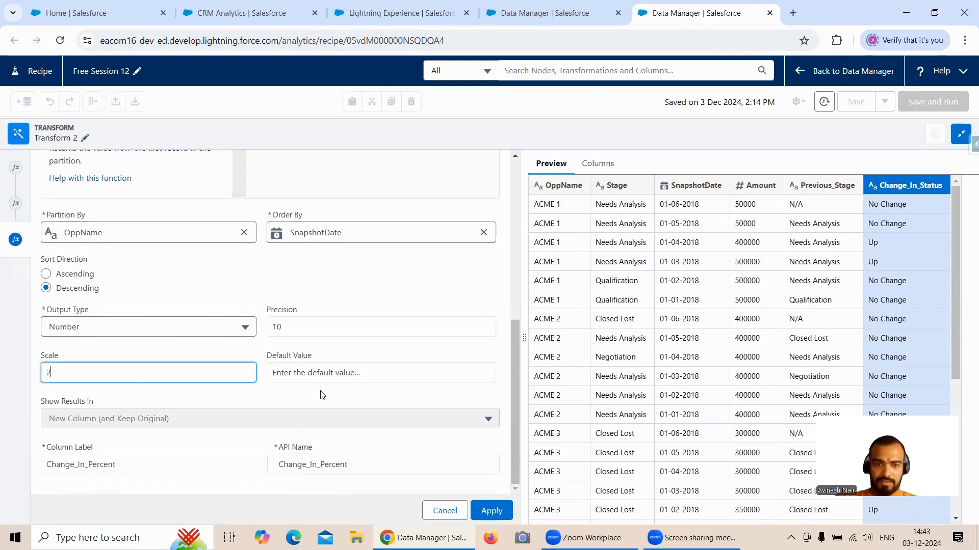
left_click(492, 511)
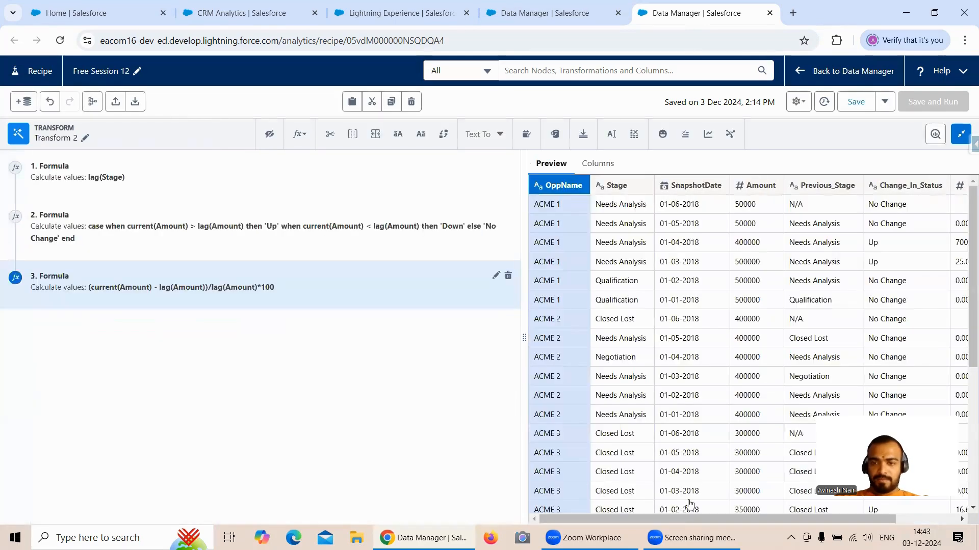
left_click_drag(708, 519, 770, 519)
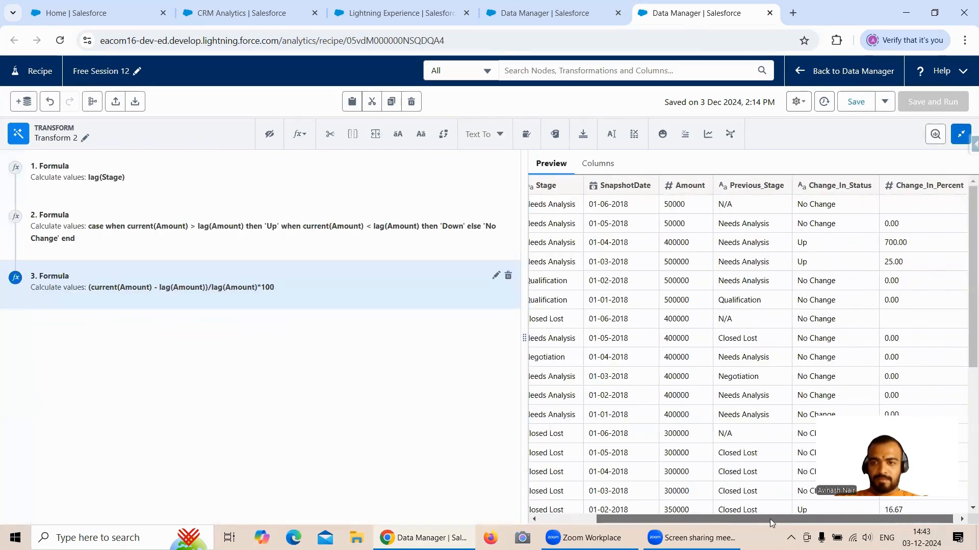
- Check the field's default value in the dataflow, set the Change_In_Percent formula's default value to 0, apply it and return to the recipe canvas
left_click(496, 276)
left_click(564, 23)
scroll(547, 285, "down", 3)
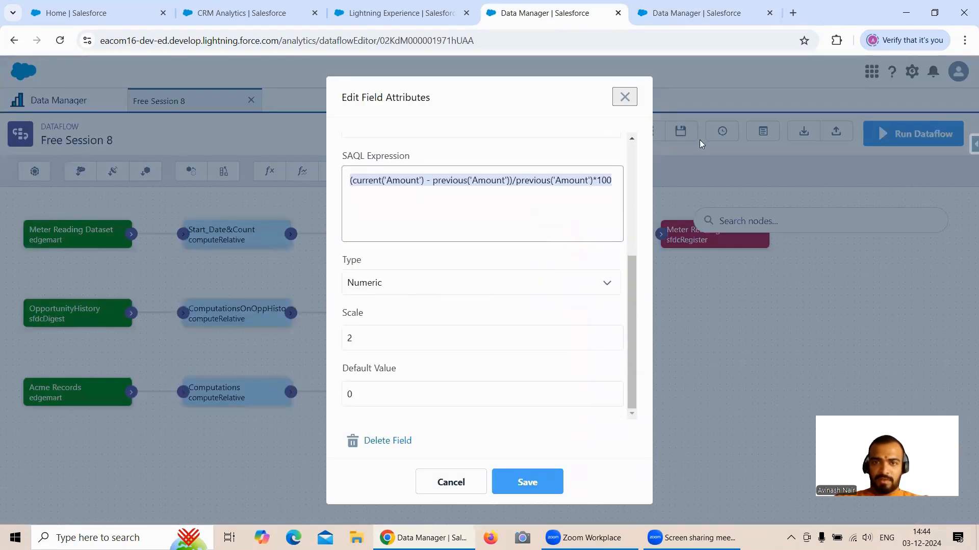
left_click(697, 13)
scroll(510, 294, "down", 6)
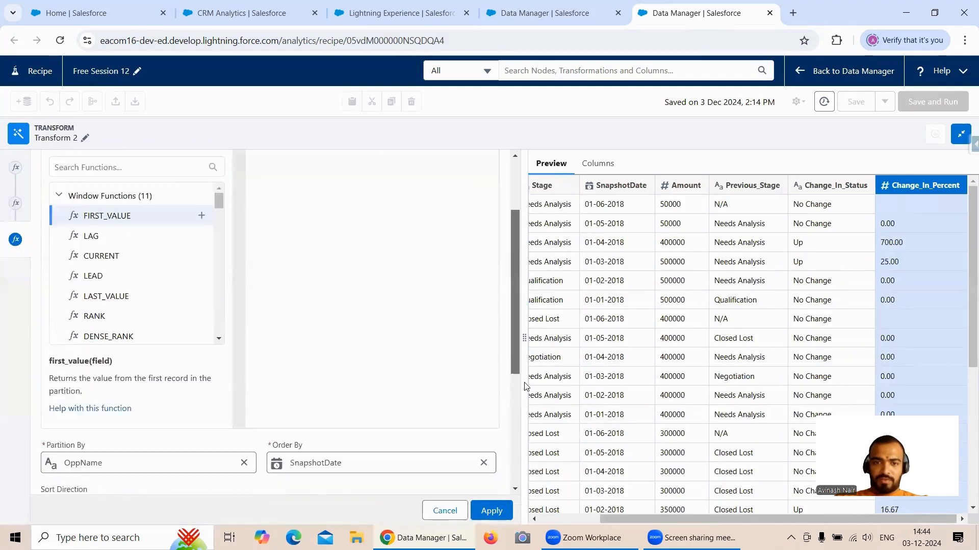
left_click(296, 389)
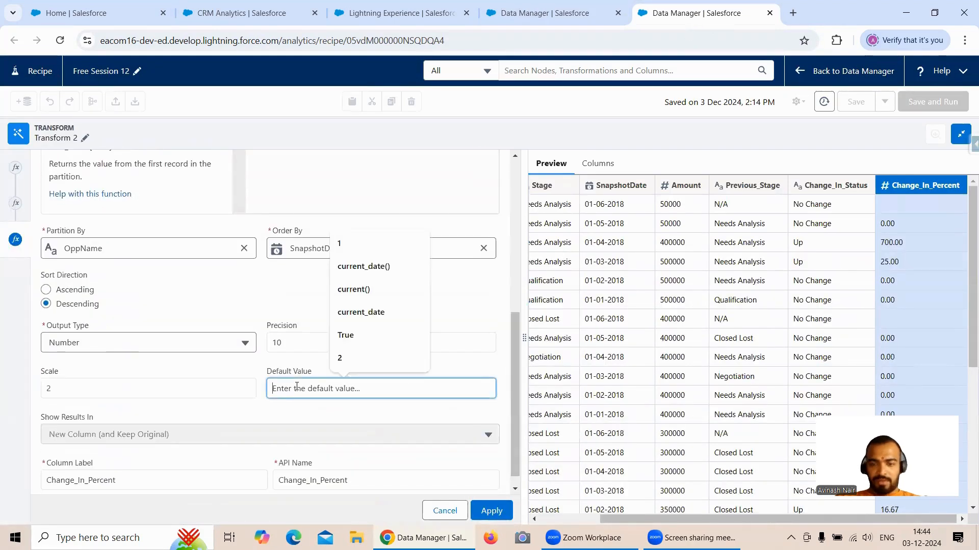
type("0")
left_click(491, 511)
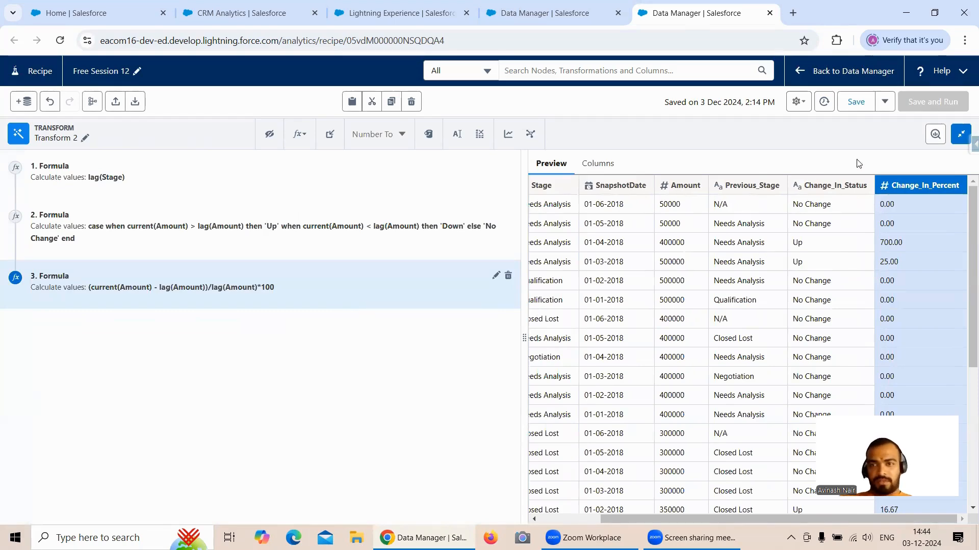
left_click(961, 135)
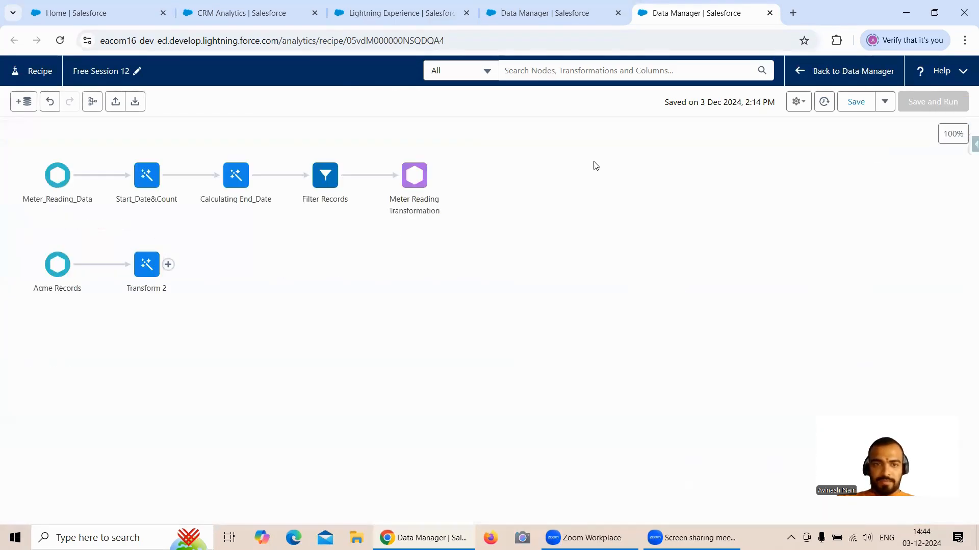
- Close the field attributes in the dataflow and rename the recipe's Transform 2 node as Computations to match
left_click(553, 17)
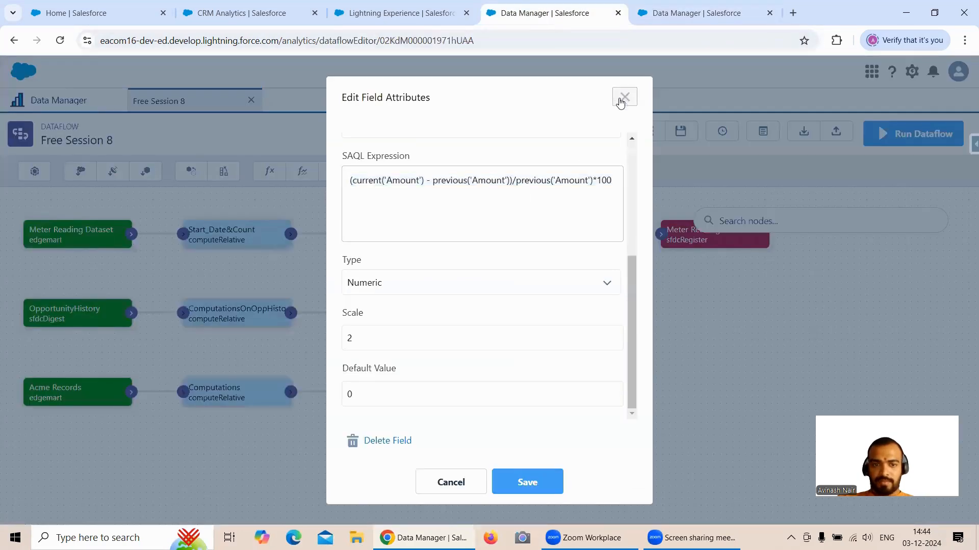
left_click(623, 96)
left_click(625, 96)
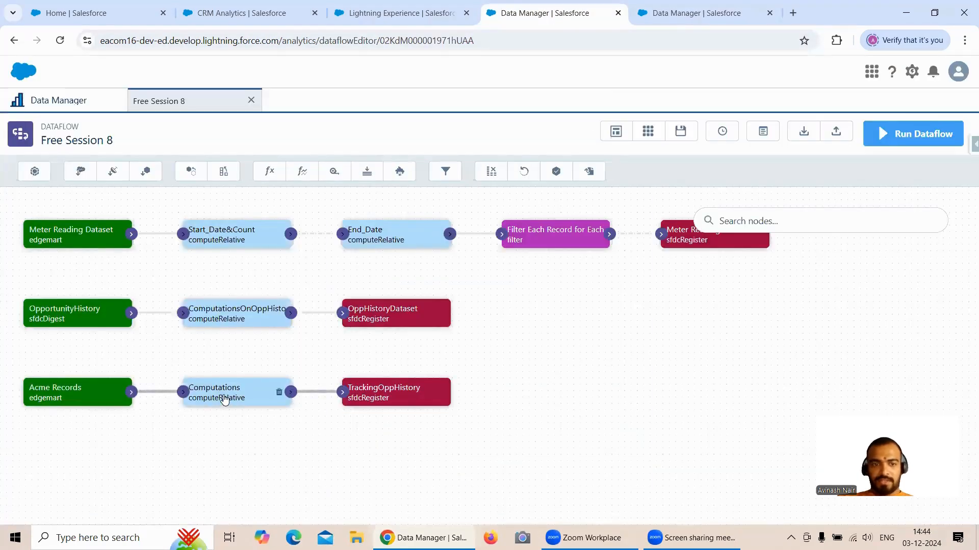
left_click(637, 14)
left_click(152, 269)
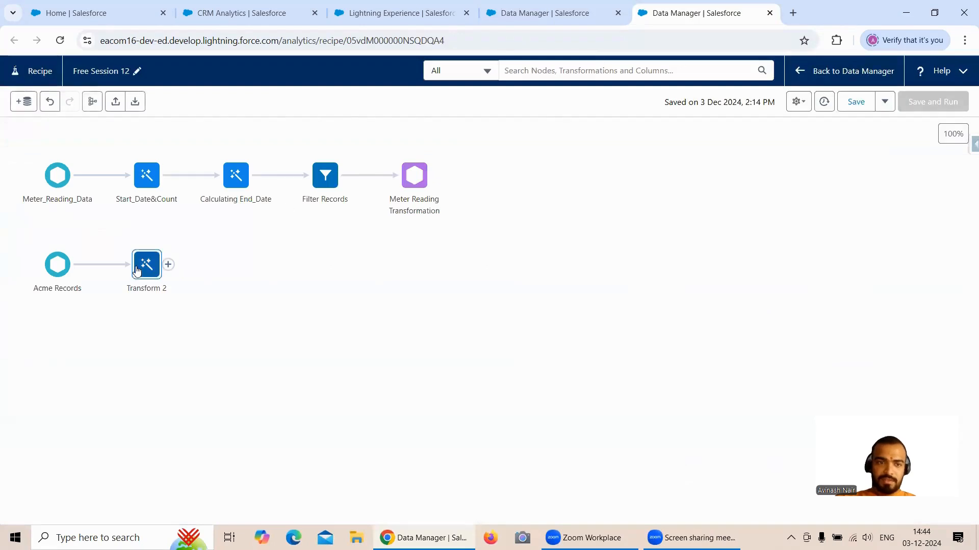
left_click(84, 341)
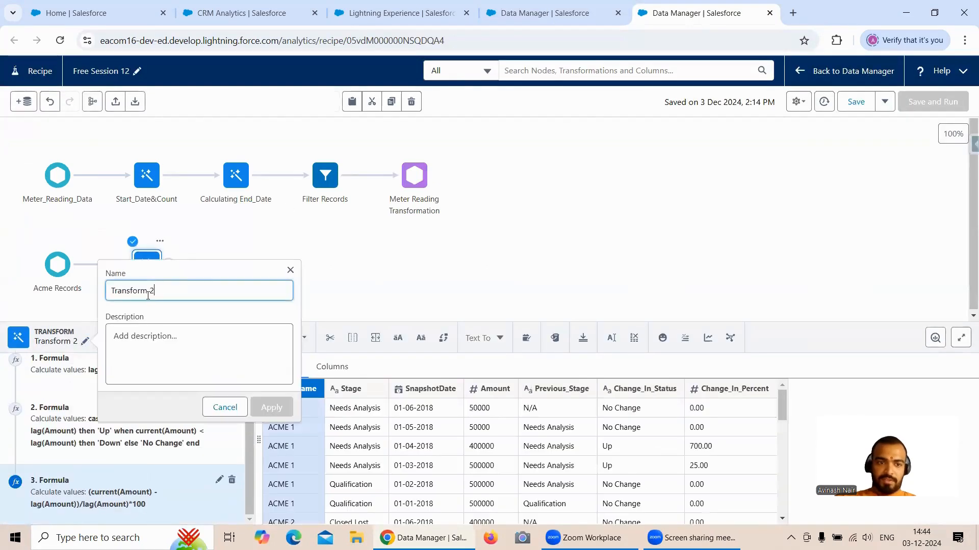
left_click_drag(155, 291, 108, 289)
type("Computations")
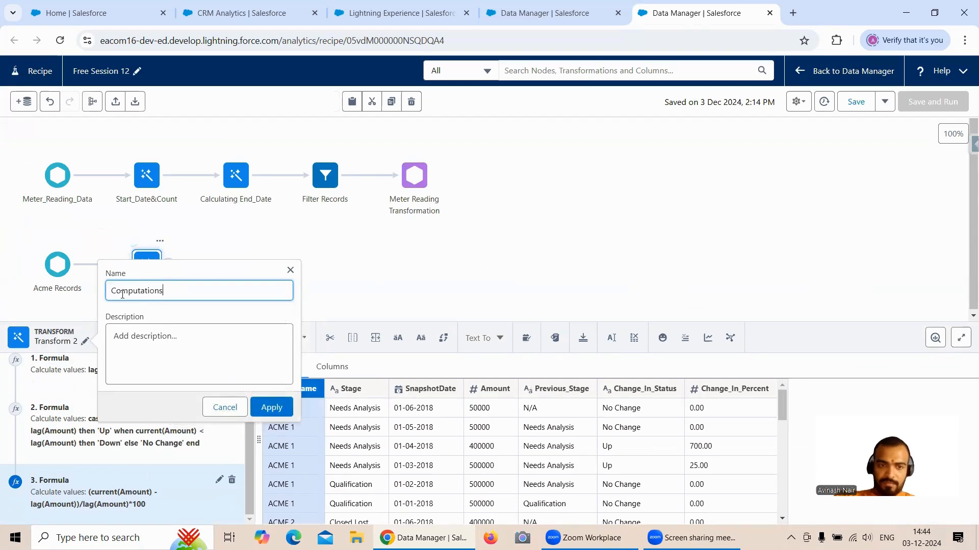
left_click(272, 407)
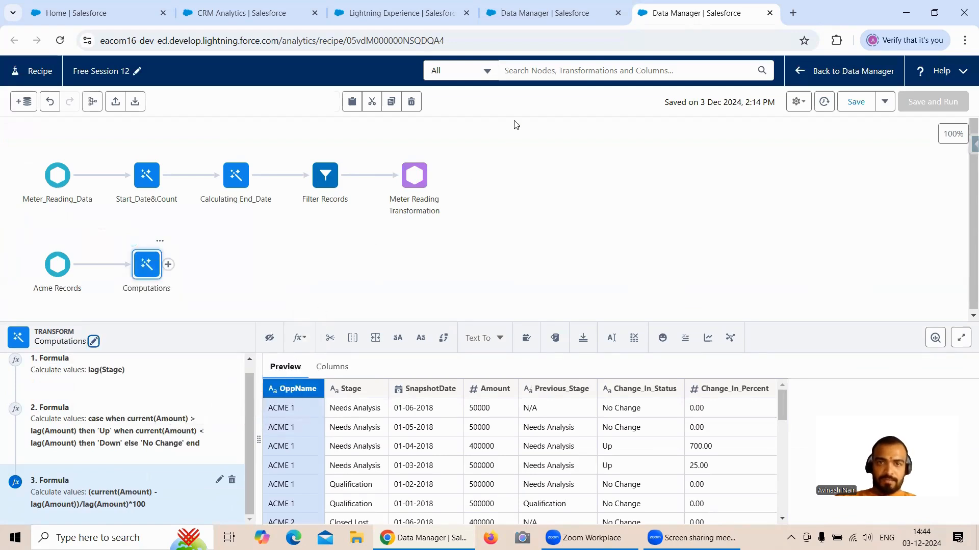
- Copy the node name TrackingOppHistory from the Free Session 8 dataflow's register node and return to the recipe
left_click(584, 25)
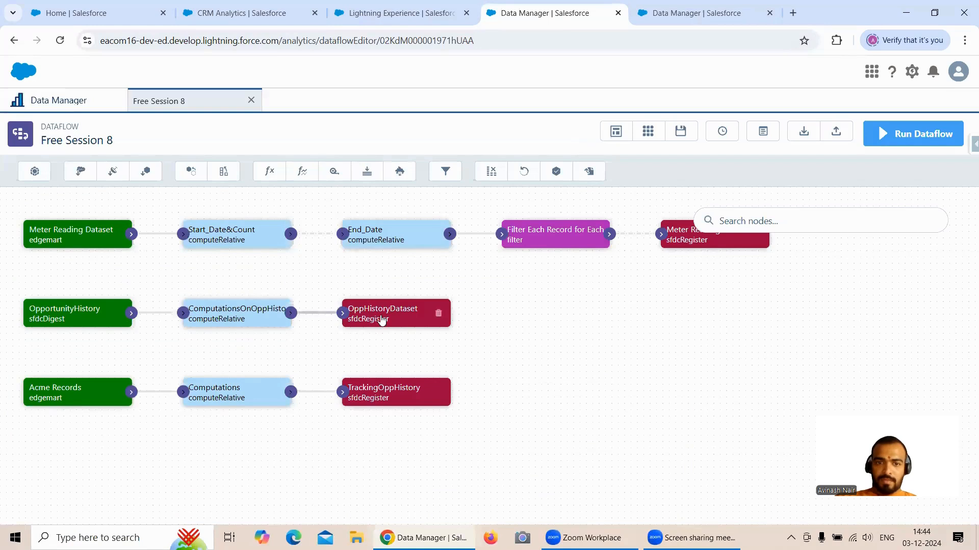
left_click(390, 388)
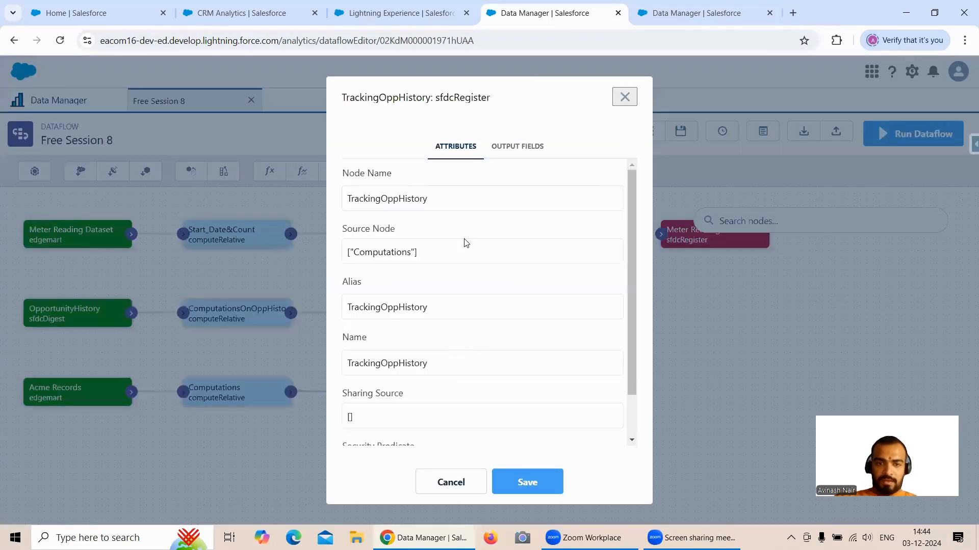
left_click_drag(430, 199, 337, 199)
key("ctrl+c")
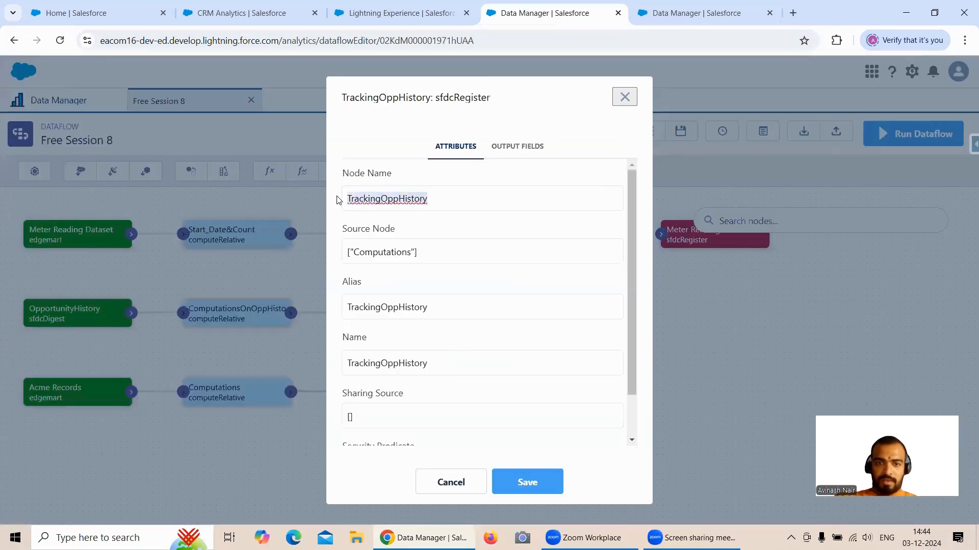
left_click(662, 17)
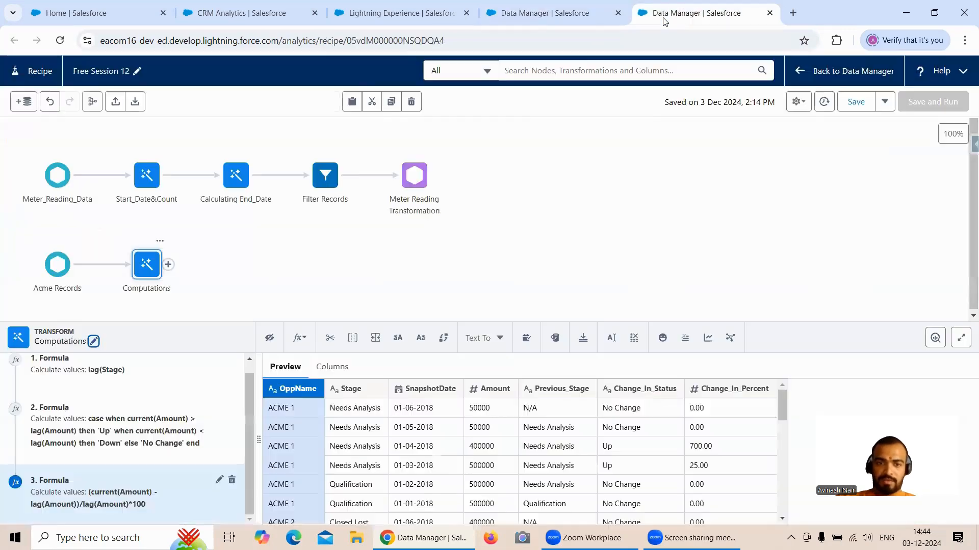
- Add an Output node after Computations that writes to a dataset and name it TrackingOppHistory
left_click(258, 272)
left_click(167, 264)
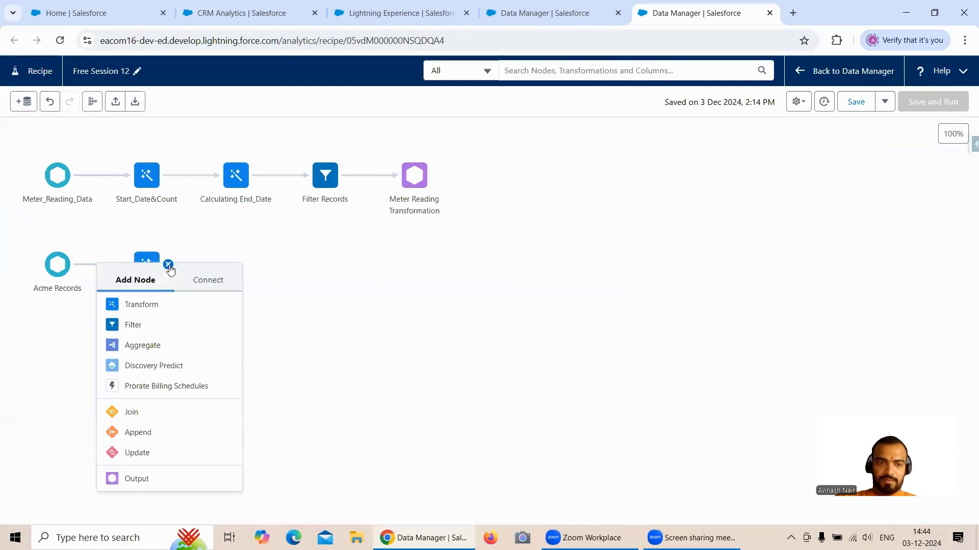
left_click(152, 483)
left_click(13, 190)
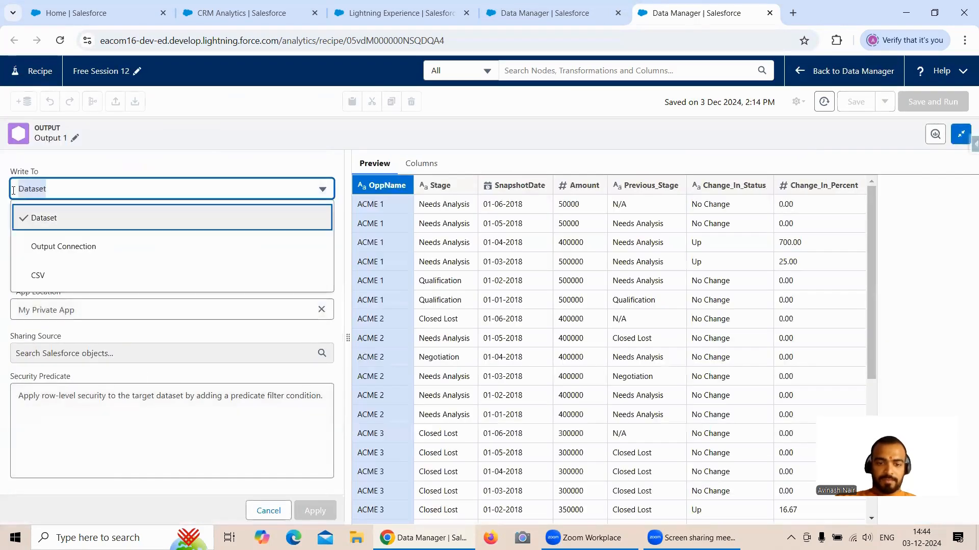
left_click(80, 169)
left_click(75, 138)
left_click_drag(118, 176, 71, 180)
type("TrackingOppHistory")
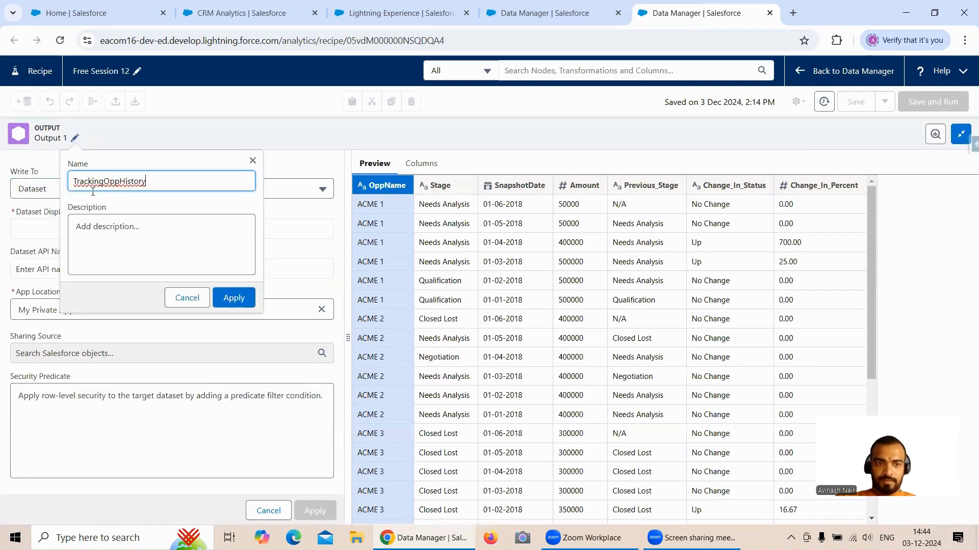
left_click(227, 303)
- Enter TrackingOppHistory Recipe as the output's dataset display label
left_click(89, 307)
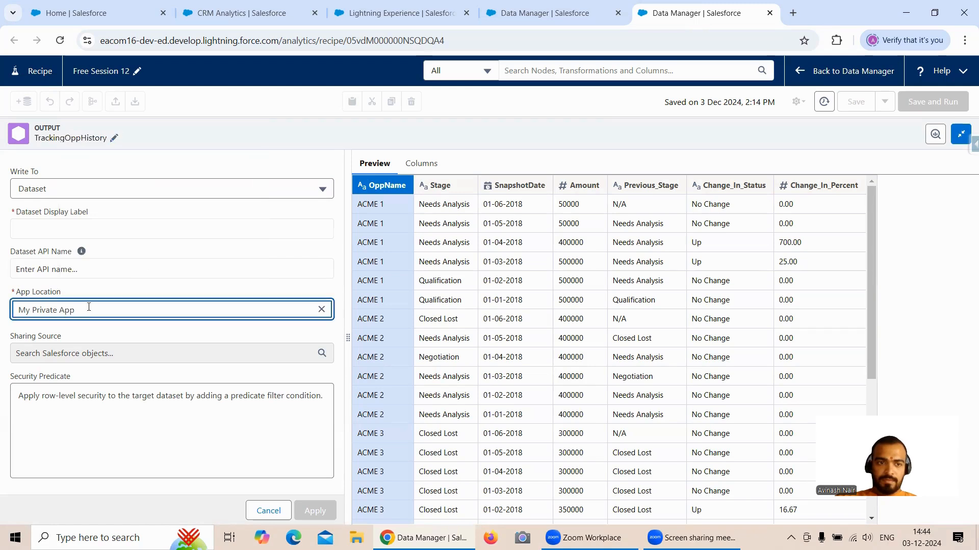
left_click(113, 261)
left_click(104, 227)
key("ctrl+v")
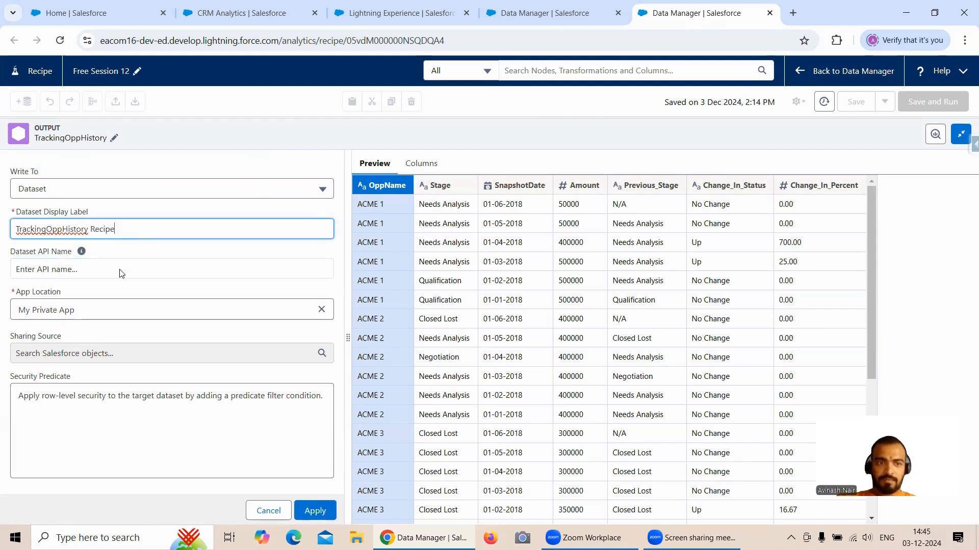
- Set the output dataset's app location to Shared App
left_click(321, 314)
left_click(252, 307)
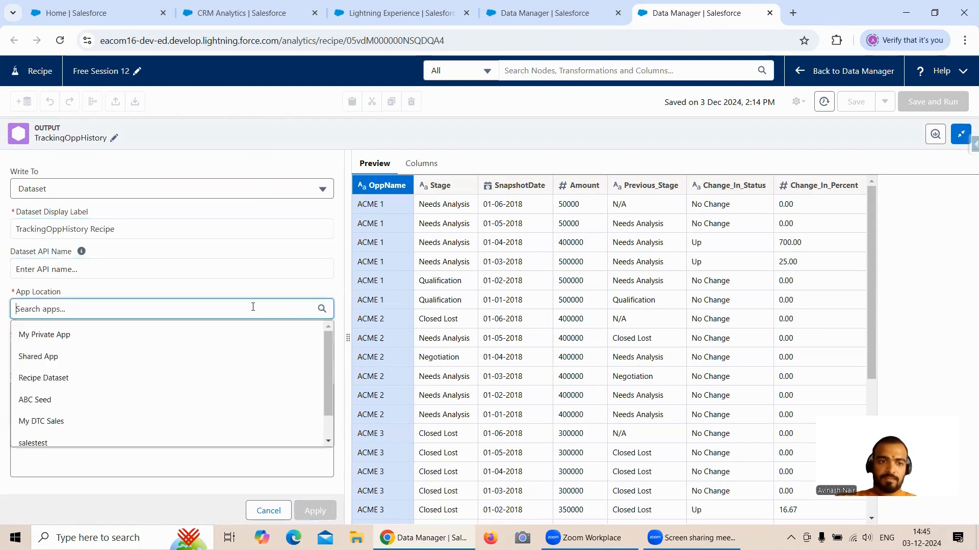
left_click(62, 364)
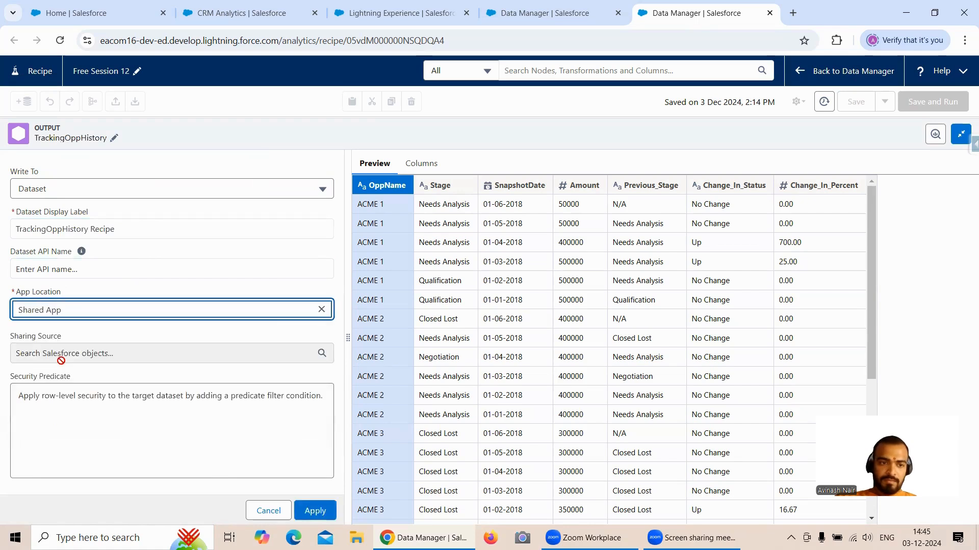
- Set the output dataset's app location to Recipe Dataset
left_click(322, 309)
left_click(258, 309)
left_click(66, 376)
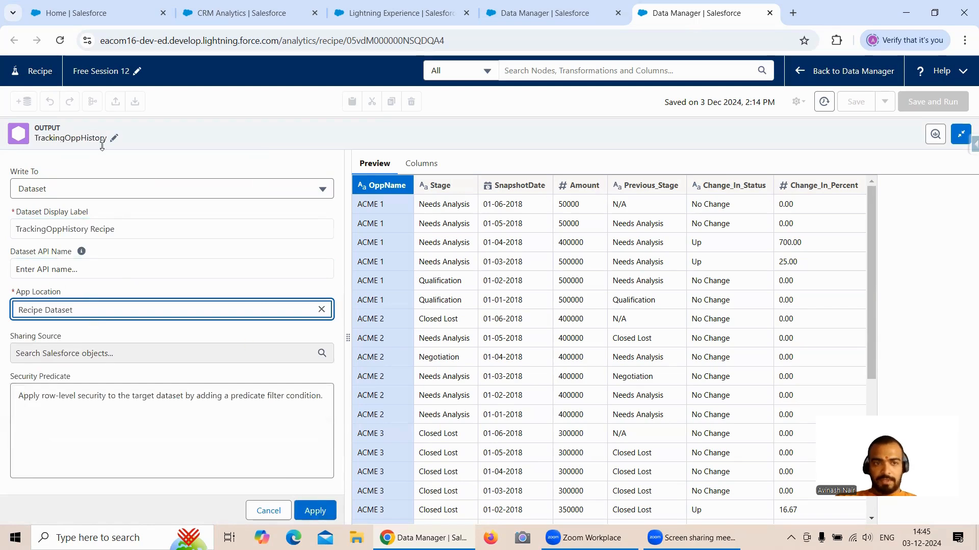
- Apply the TrackingOppHistory output node's dataset settings and select the node in the recipe
left_click(326, 515)
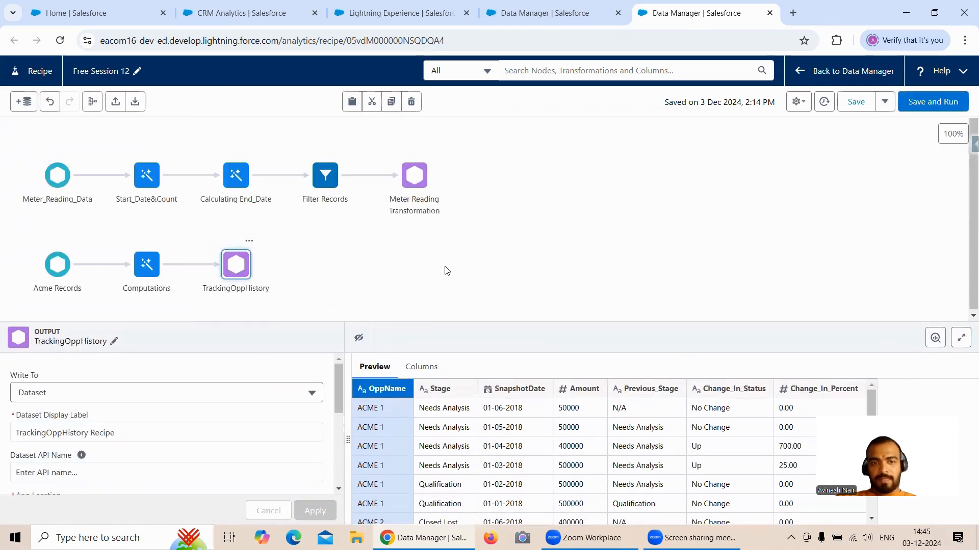
left_click(146, 275)
left_click(235, 264)
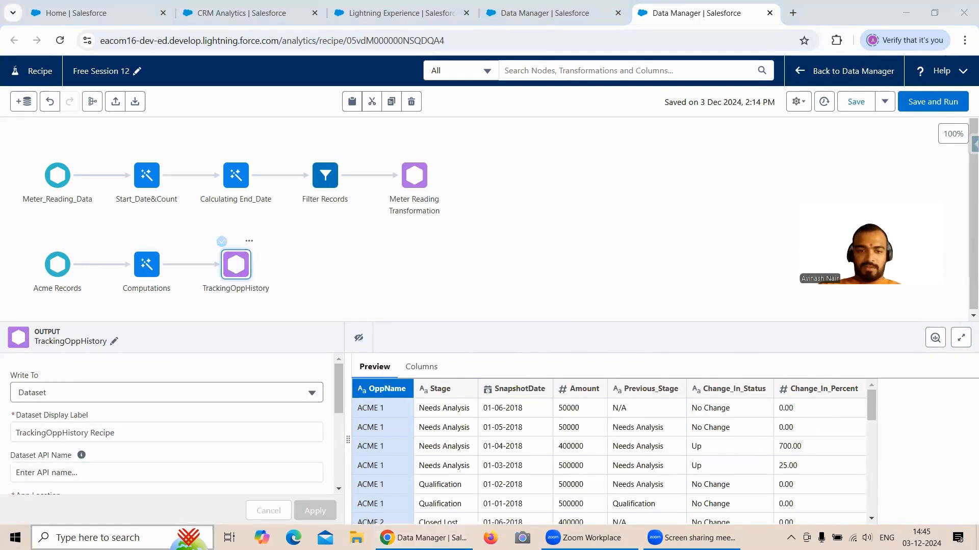
- Find the Acme Records.csv file on the computer, examine it in Notepad and close it
type("Acm")
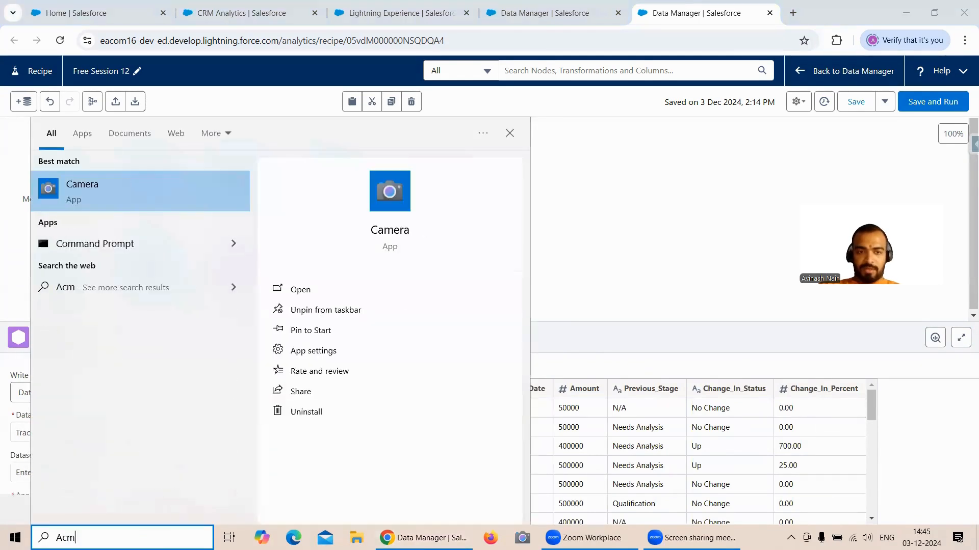
type("e")
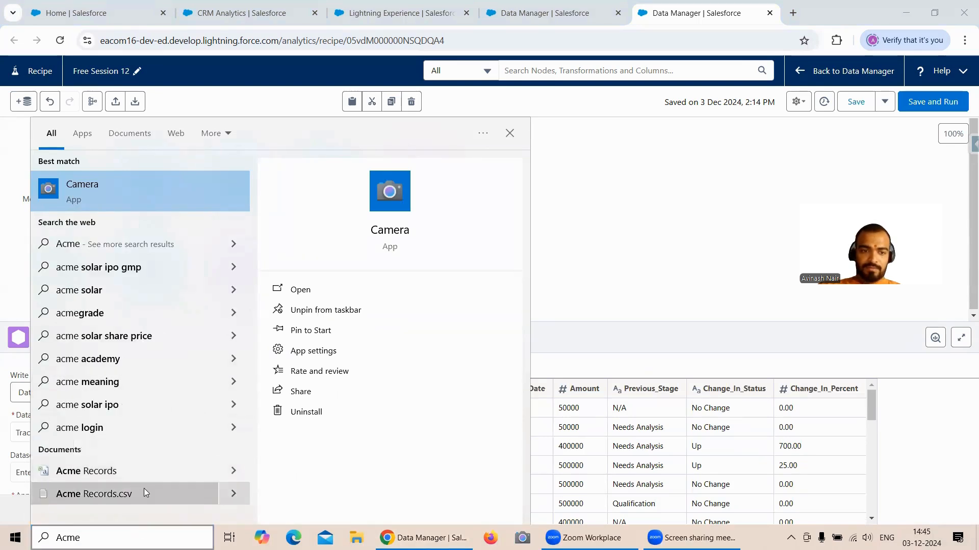
left_click(172, 490)
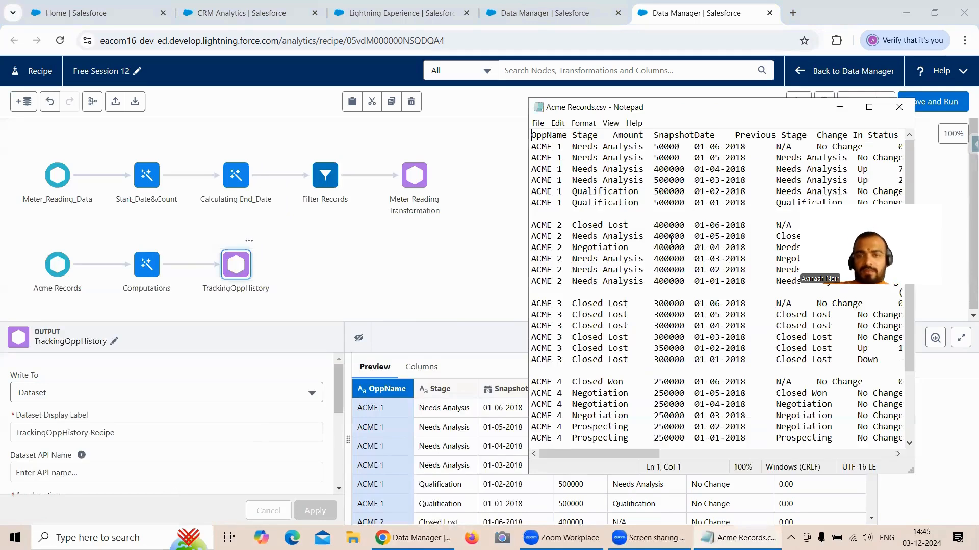
left_click(899, 107)
- Examine the Acme Records file in Excel with column A widened, and close it without saving changes
left_click(105, 520)
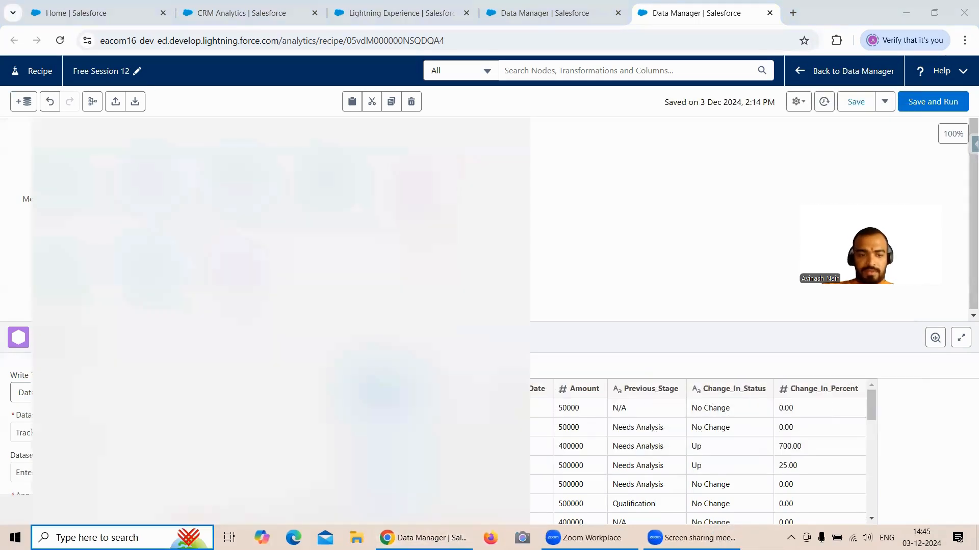
type("Acm")
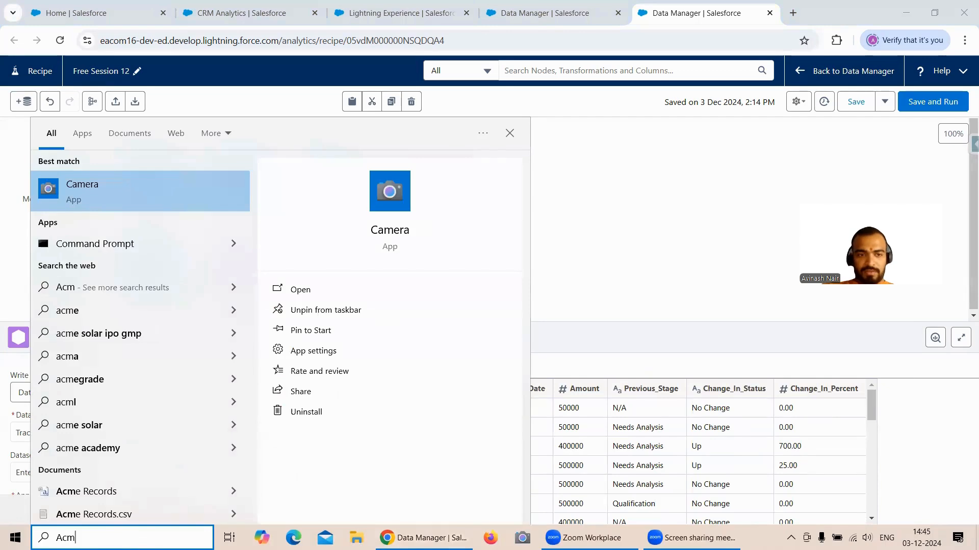
left_click(224, 491)
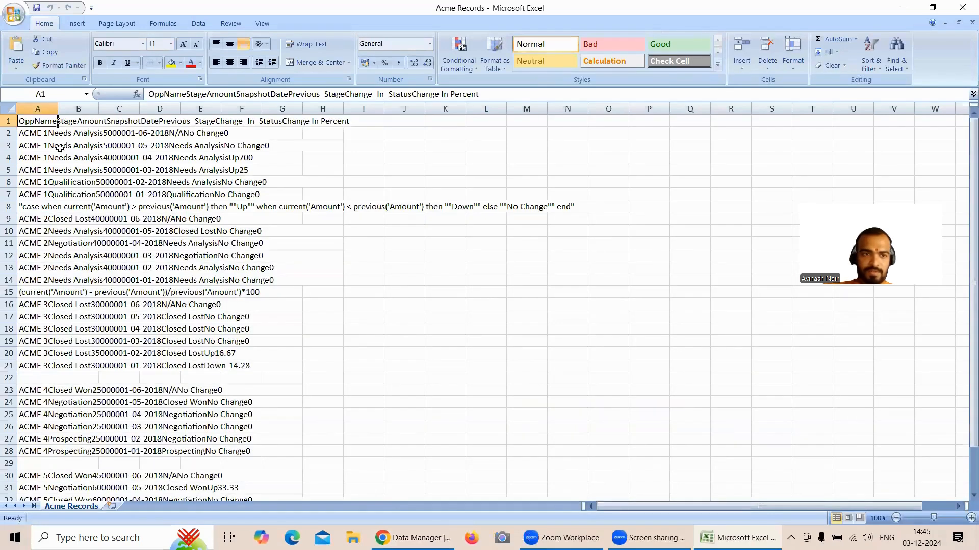
double_click(57, 109)
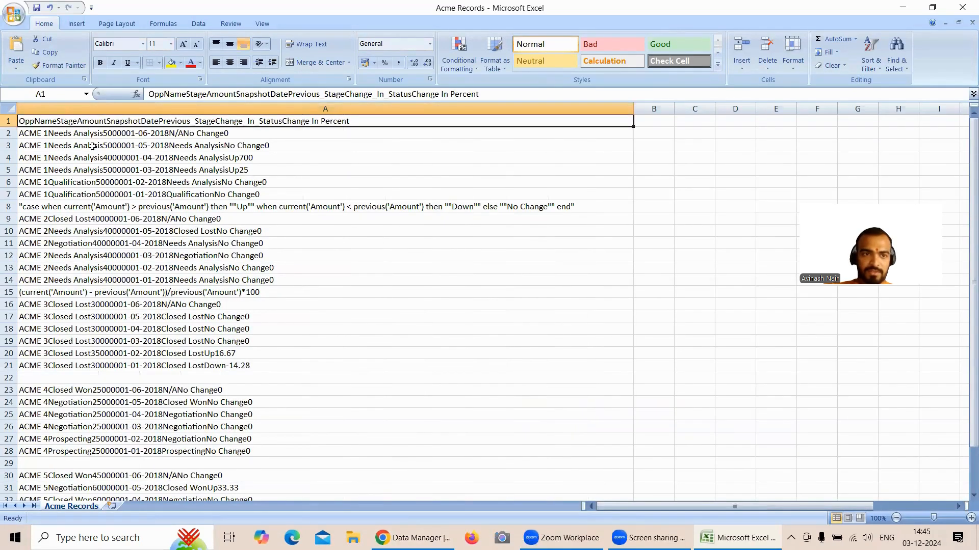
left_click(111, 506)
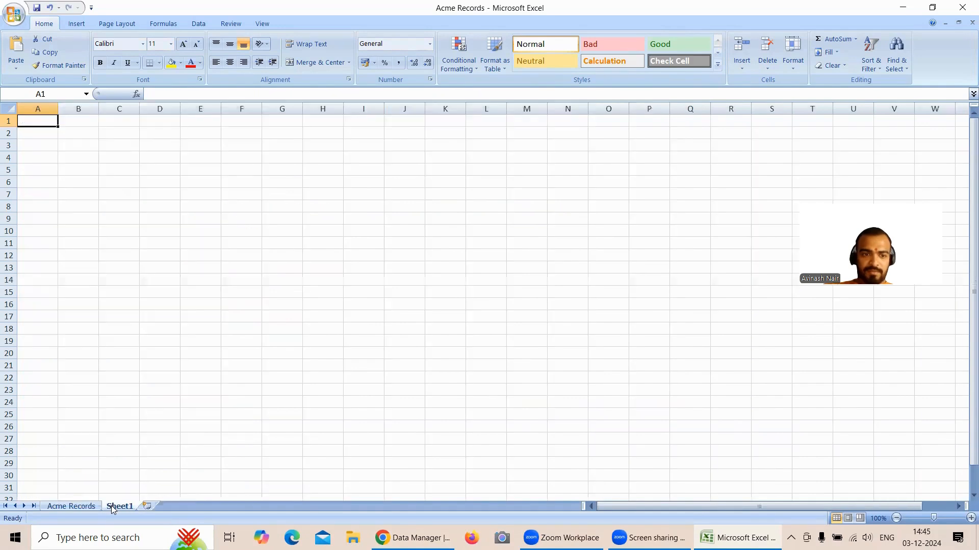
left_click(71, 506)
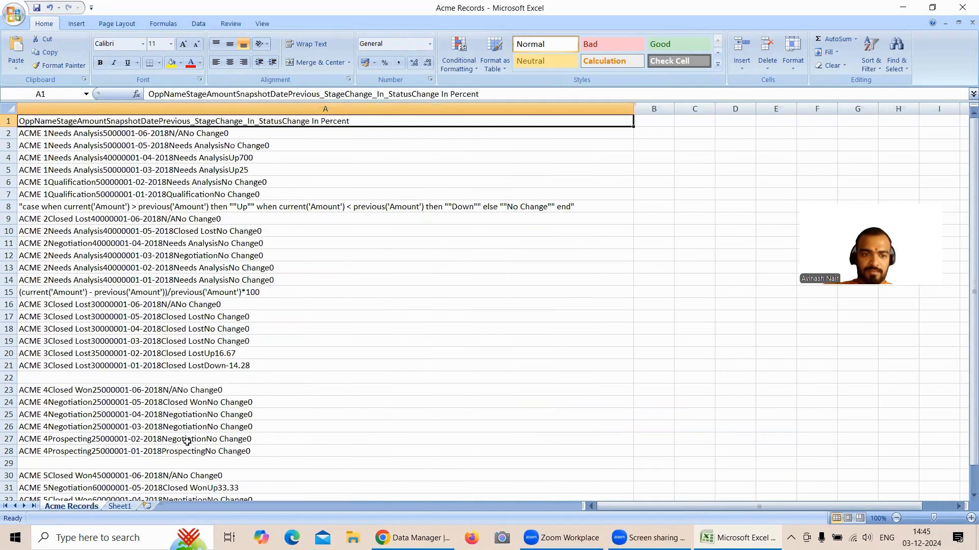
left_click(962, 7)
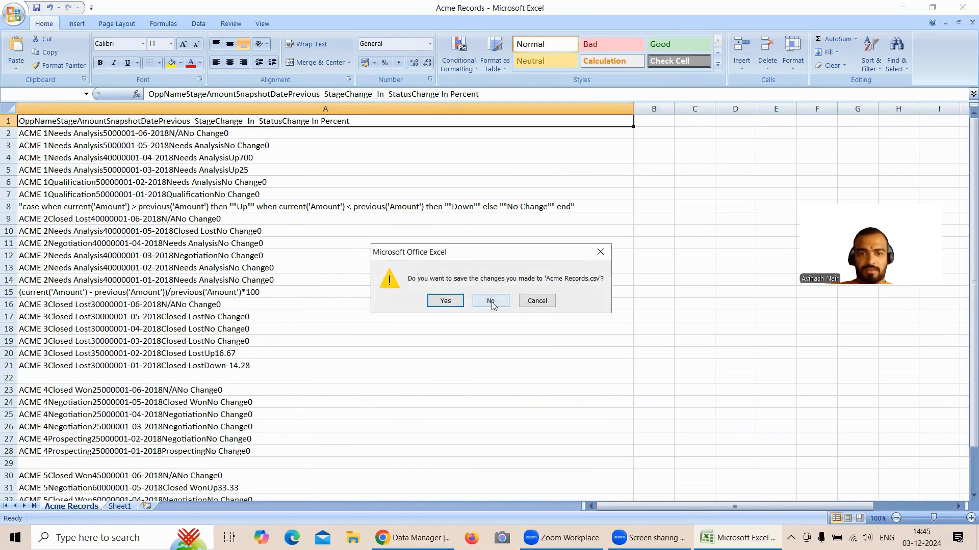
left_click(490, 300)
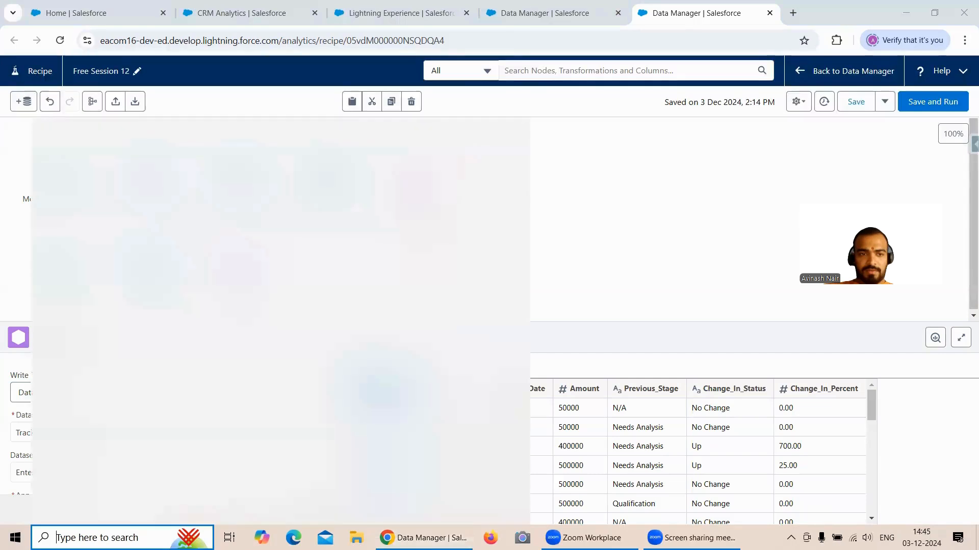
- Search Windows for "Acme Re", check the Acme Records file's details and dismiss the search
left_click(123, 535)
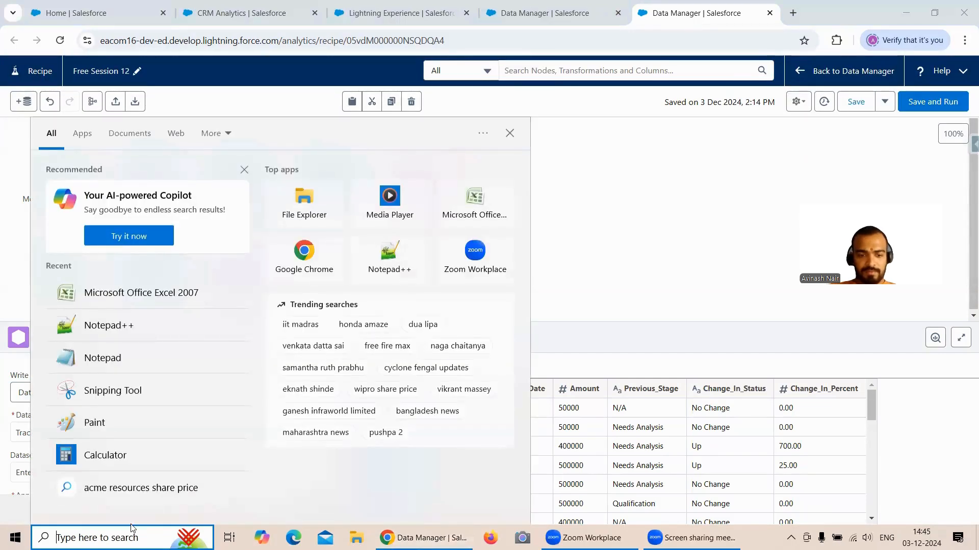
type("Acme ")
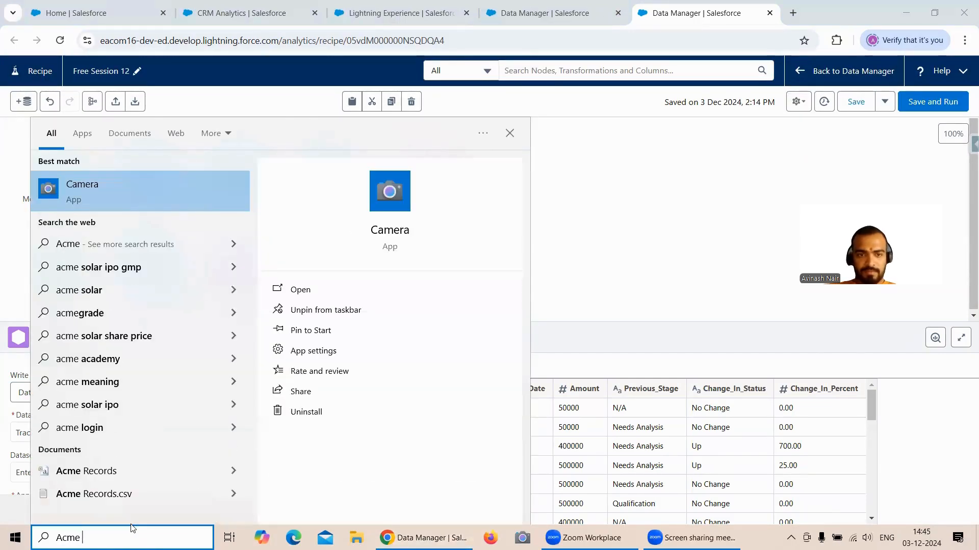
type("Re")
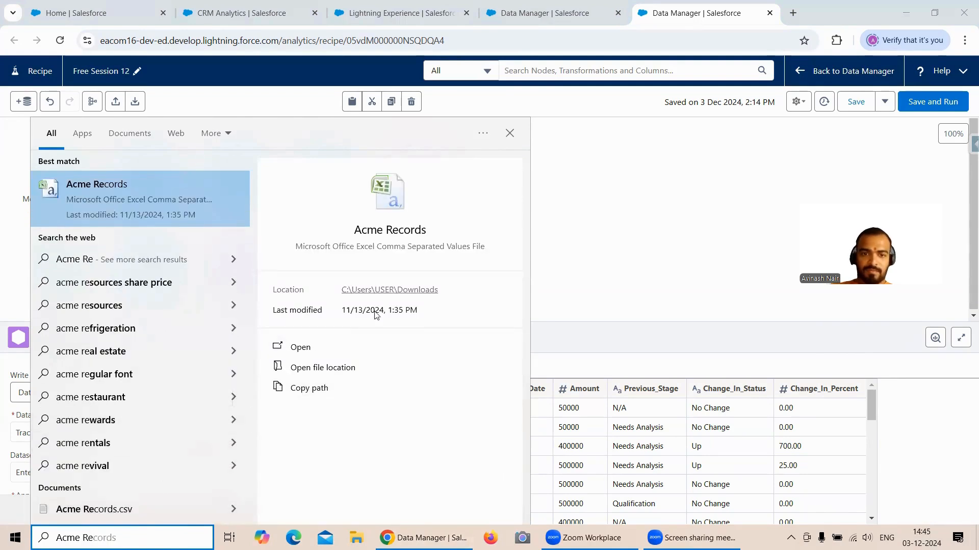
left_click(559, 215)
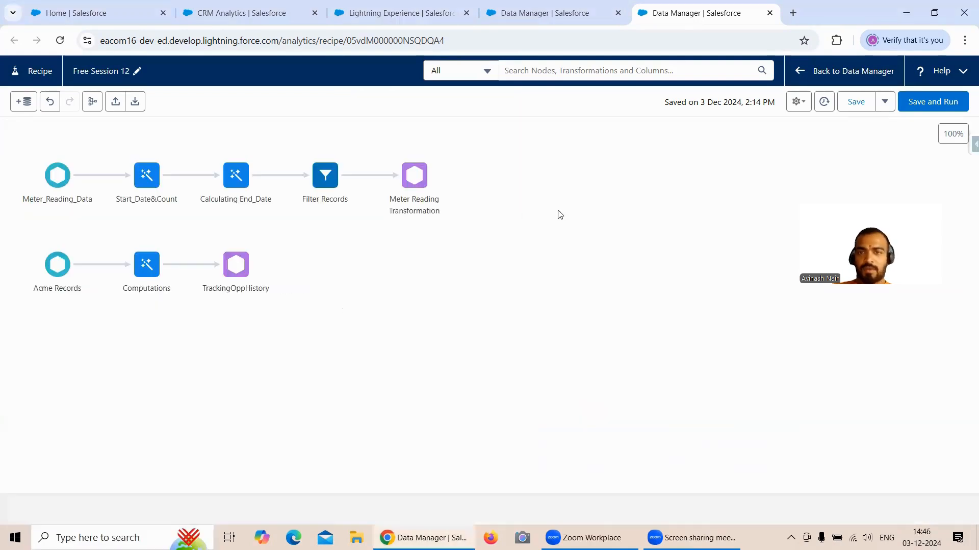
- Switch to Analytics Studio and open the existing TrackingOppHistory dataset in a new lens
left_click(216, 7)
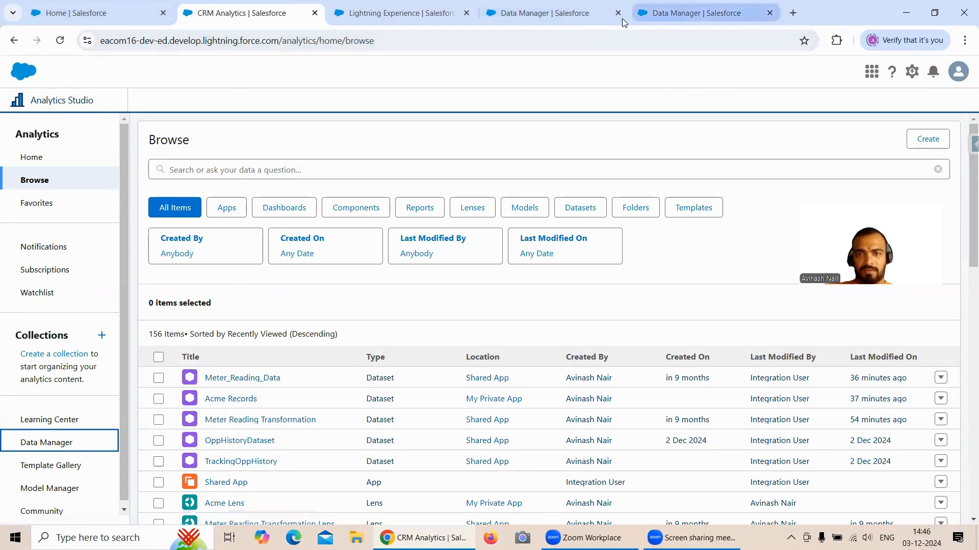
left_click(687, 12)
left_click(223, 14)
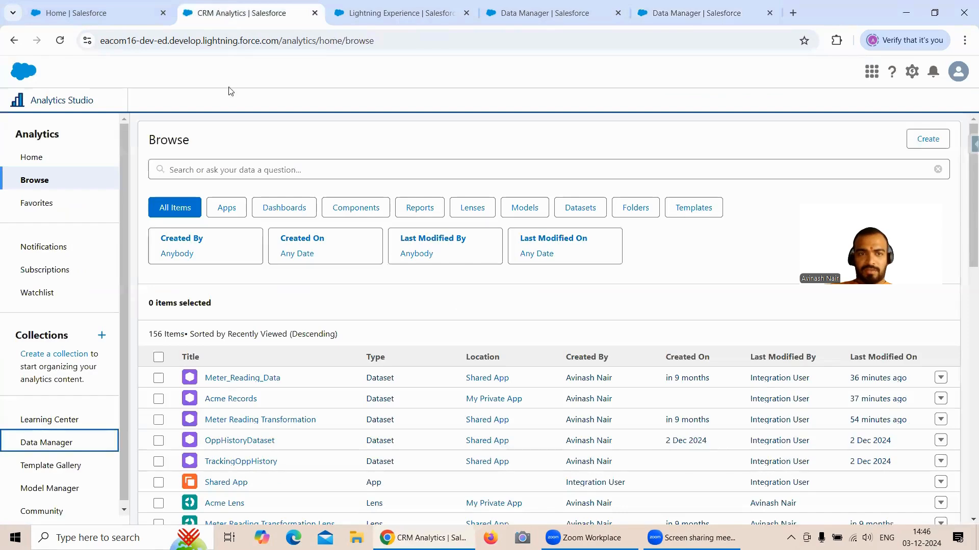
left_click(260, 462)
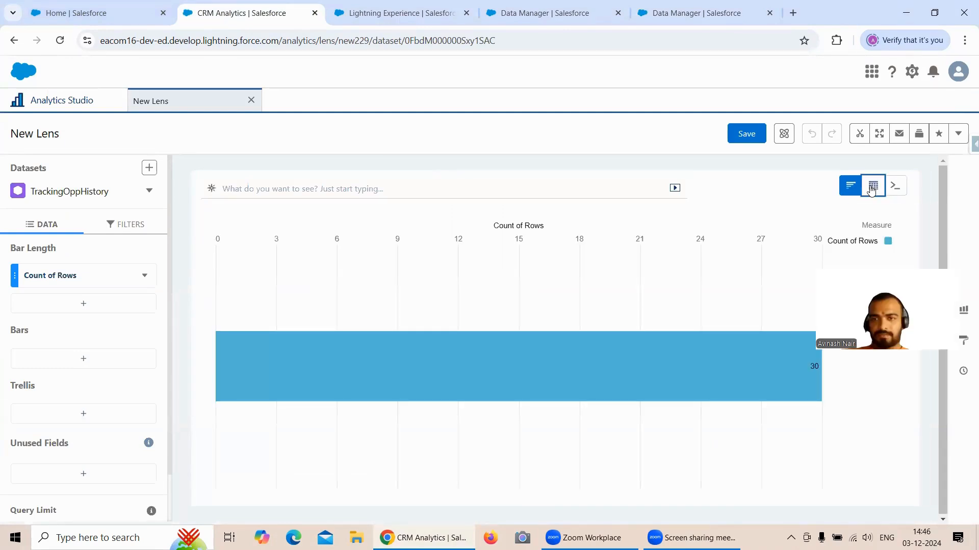
- Check the TrackingOppHistory register node in the Free Session 8 dataflow and close it without changes
left_click(572, 20)
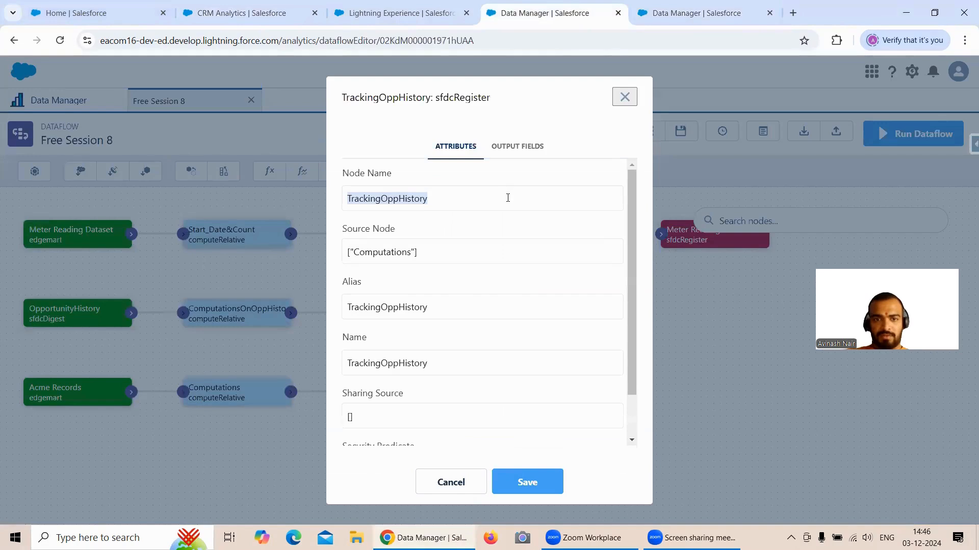
left_click(444, 481)
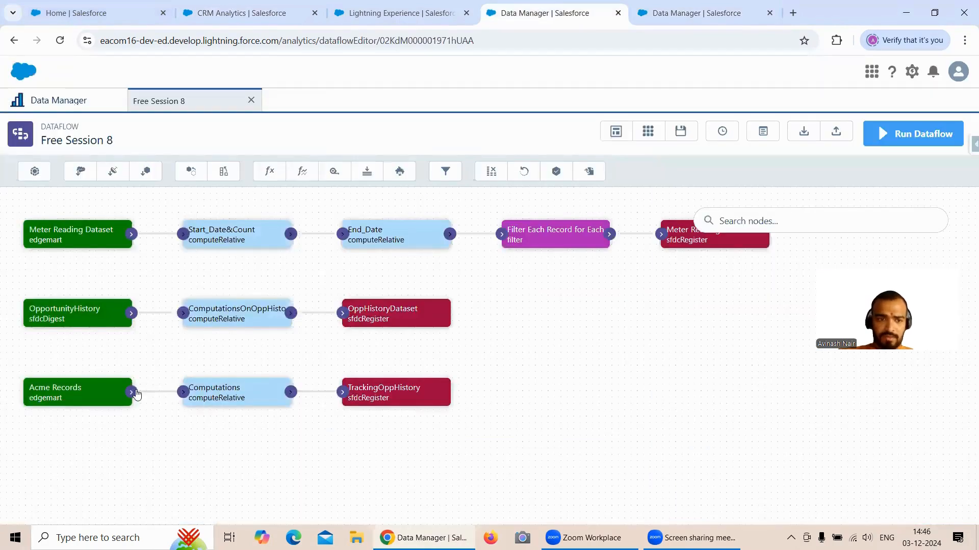
left_click(382, 393)
left_click(441, 481)
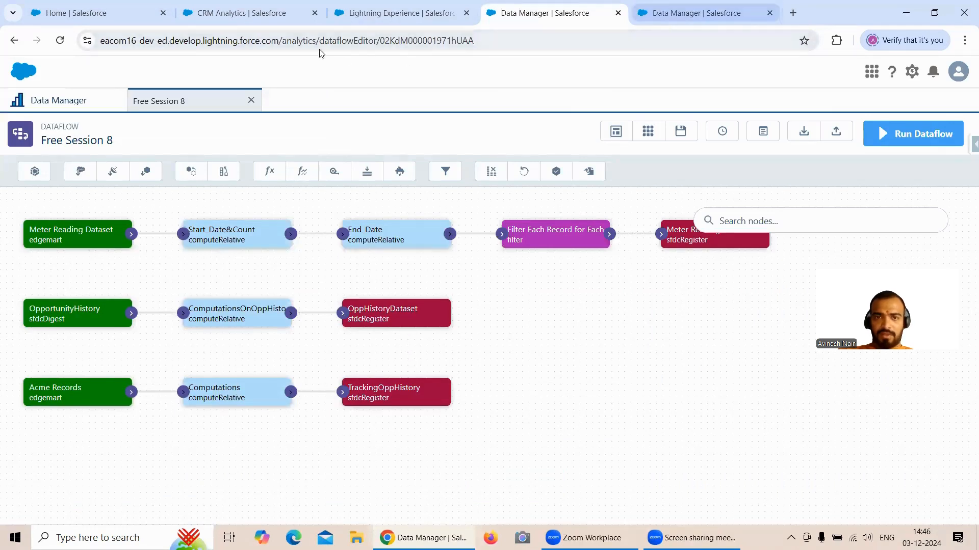
- Return to the TrackingOppHistory lens and show its records as a values table
left_click(249, 12)
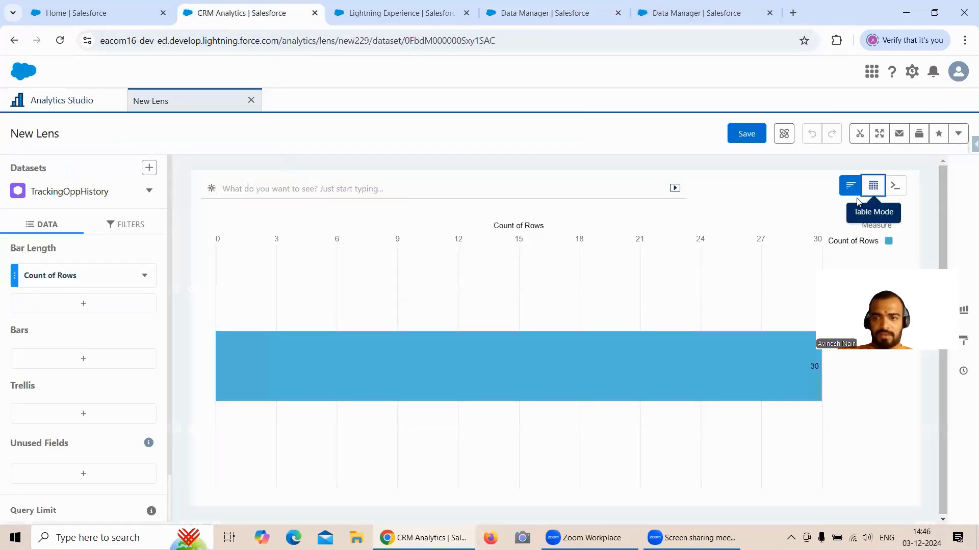
left_click(872, 186)
left_click(775, 224)
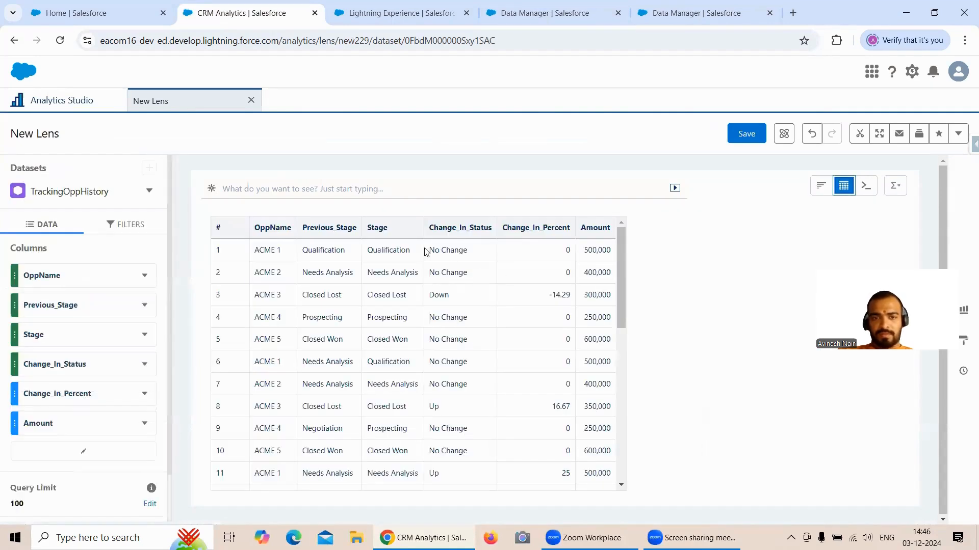
- Filter the TrackingOppHistory lens to records whose OppName is ACME 1
left_click(116, 227)
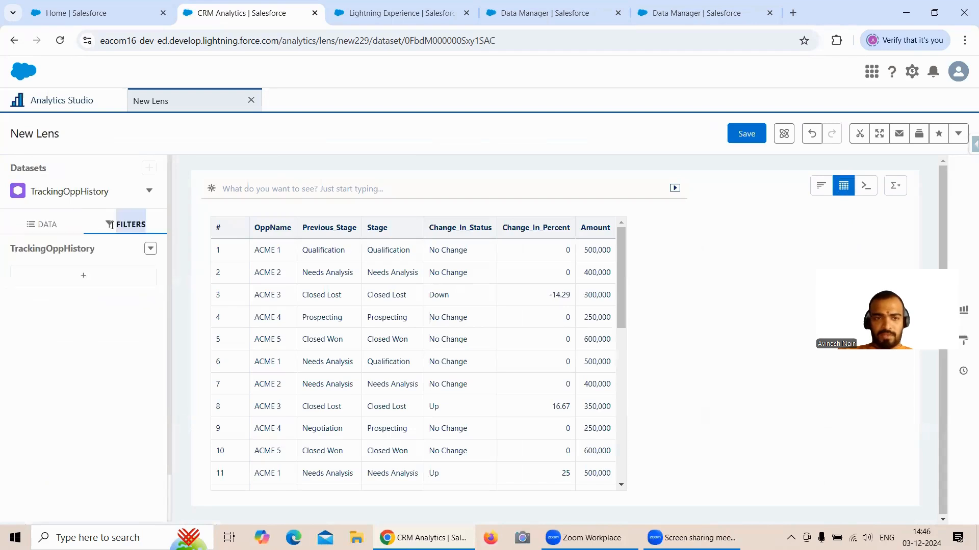
left_click(82, 275)
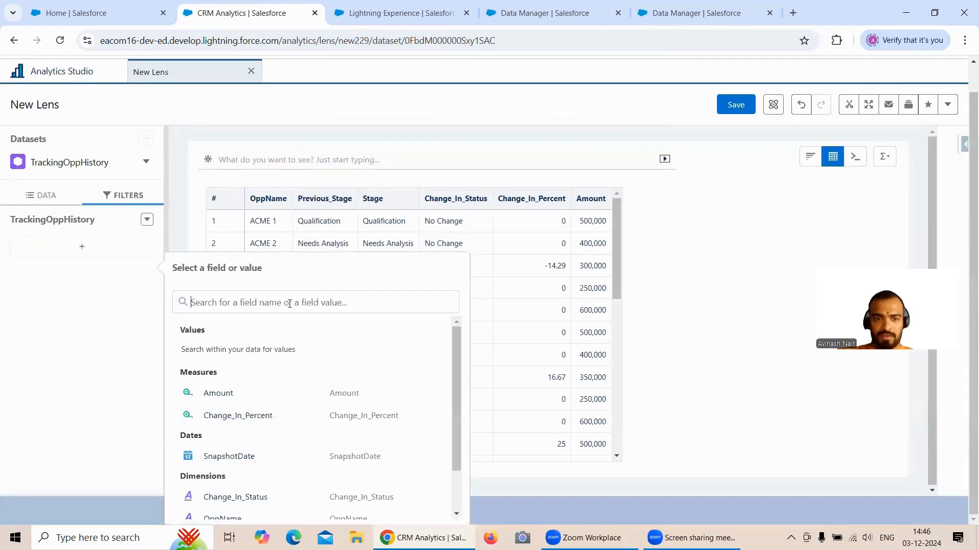
type("OppNam")
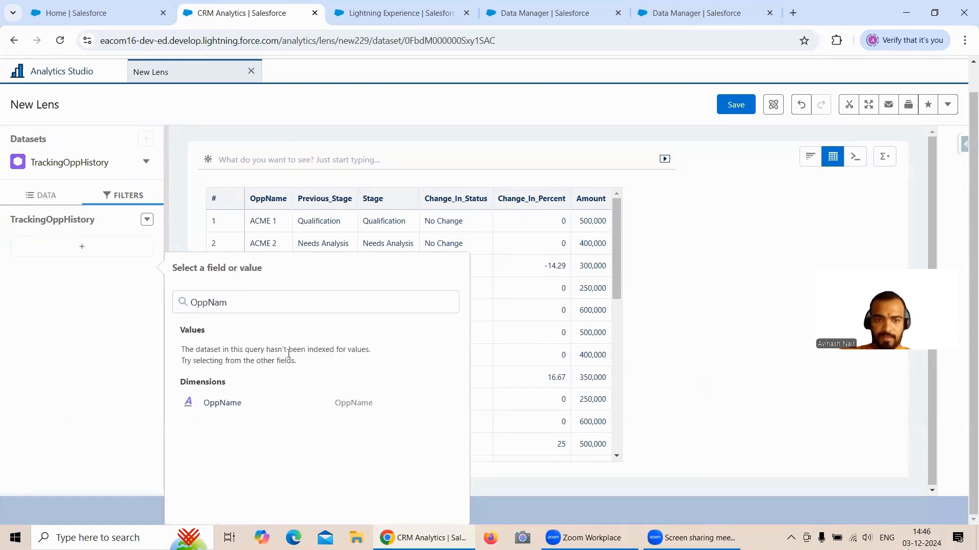
left_click(267, 402)
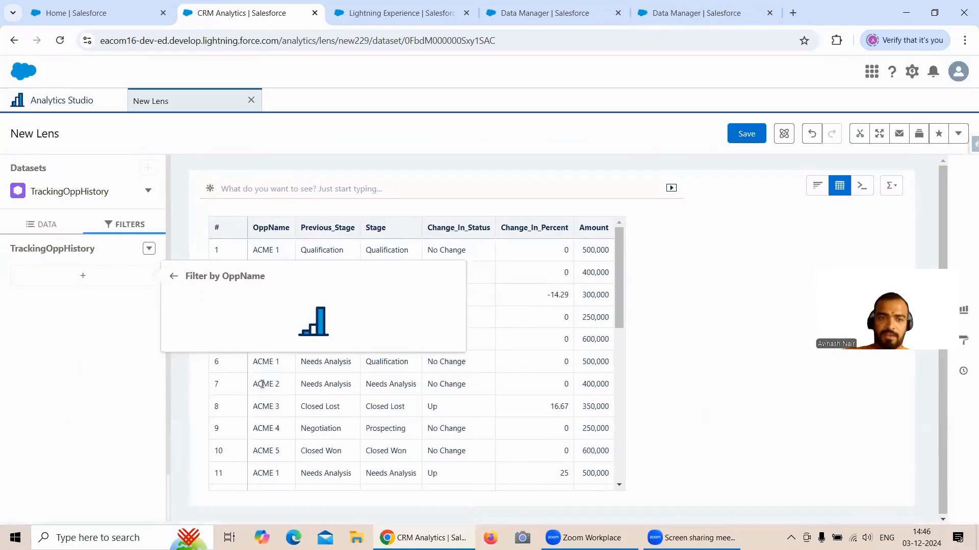
left_click(227, 394)
left_click(447, 499)
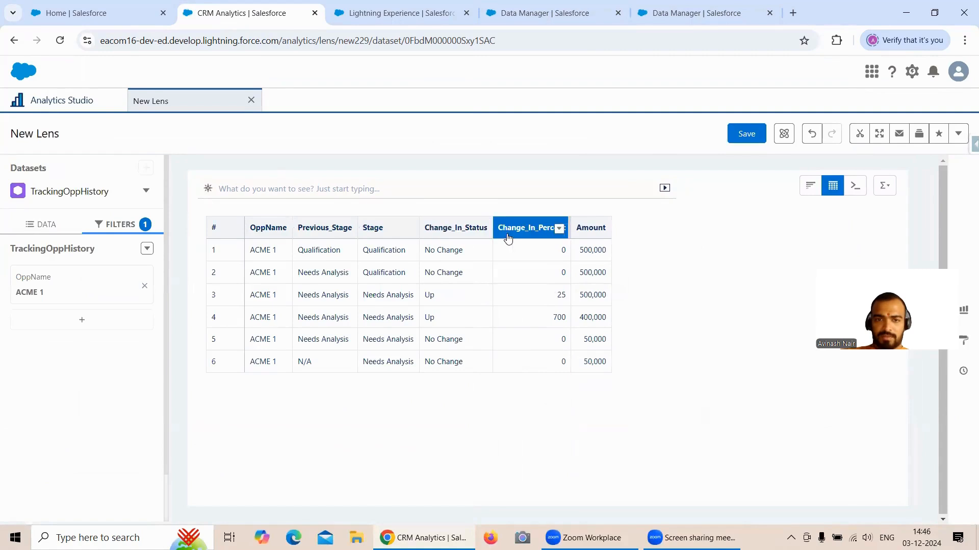
- Add the SnapshotDate column to the lens table and sort by it in descending order
left_click(46, 226)
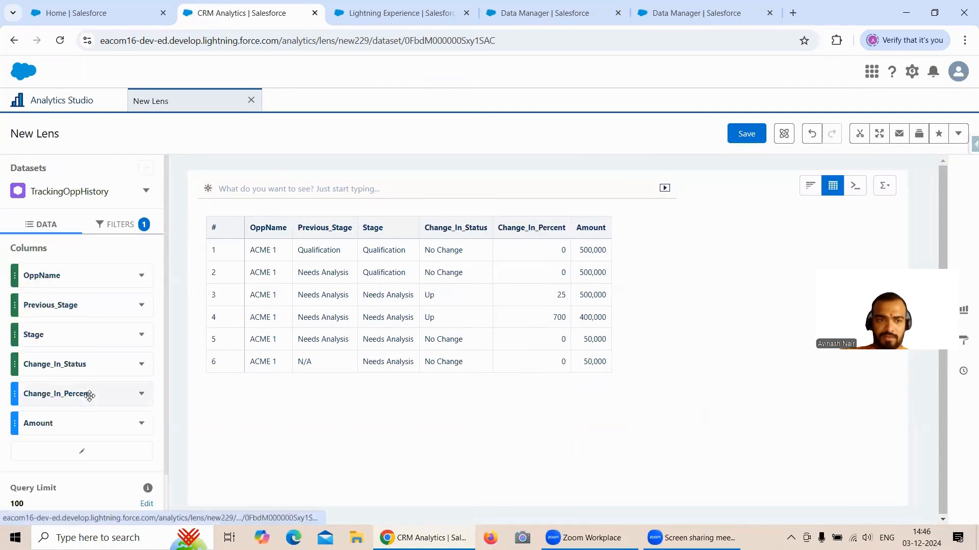
left_click(85, 451)
left_click(267, 322)
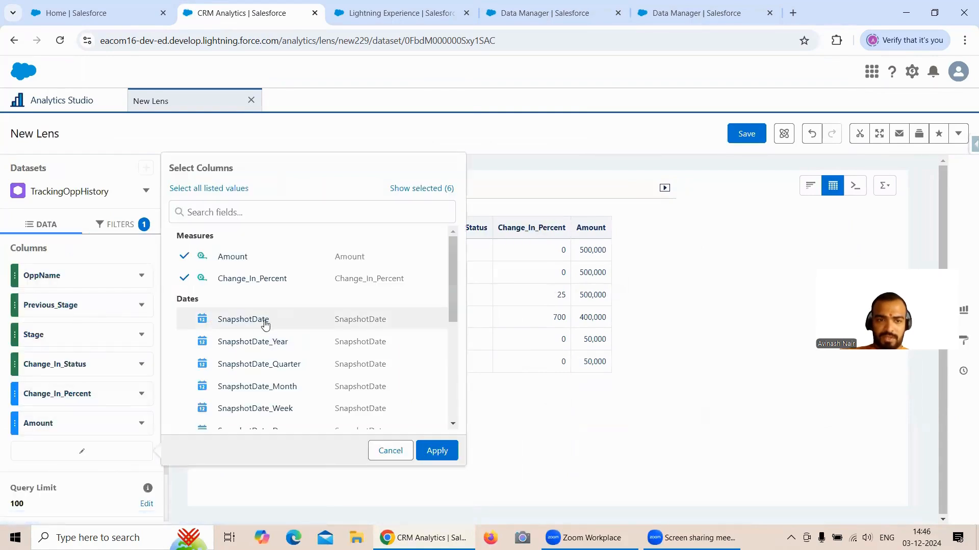
left_click(436, 450)
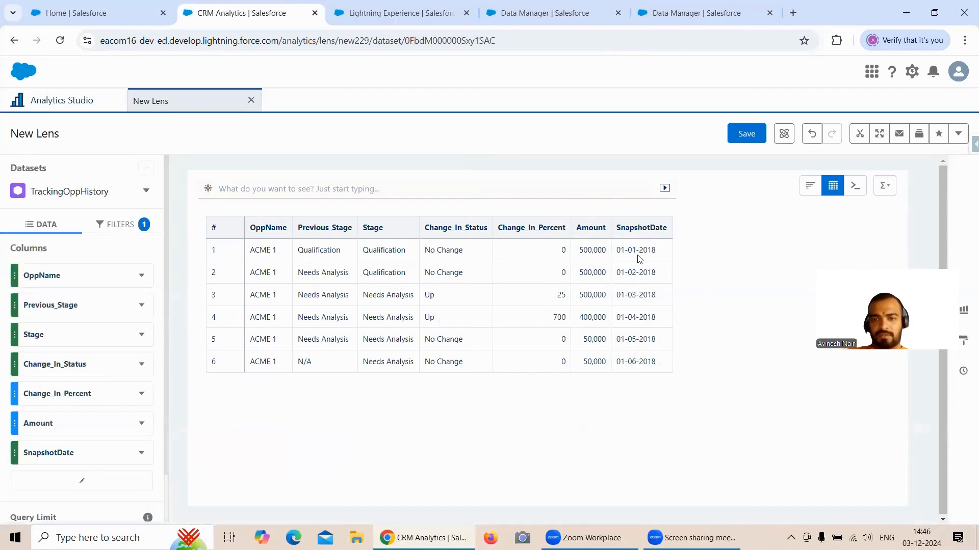
left_click(641, 228)
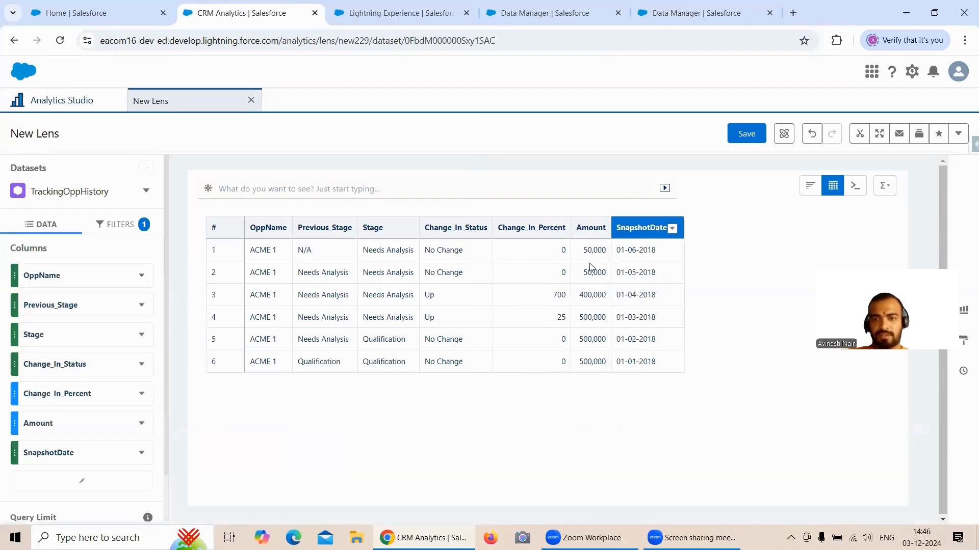
- Return to the Free Session 12 recipe and preview the TrackingOppHistory output for comparison with the lens
left_click(695, 16)
left_click(245, 264)
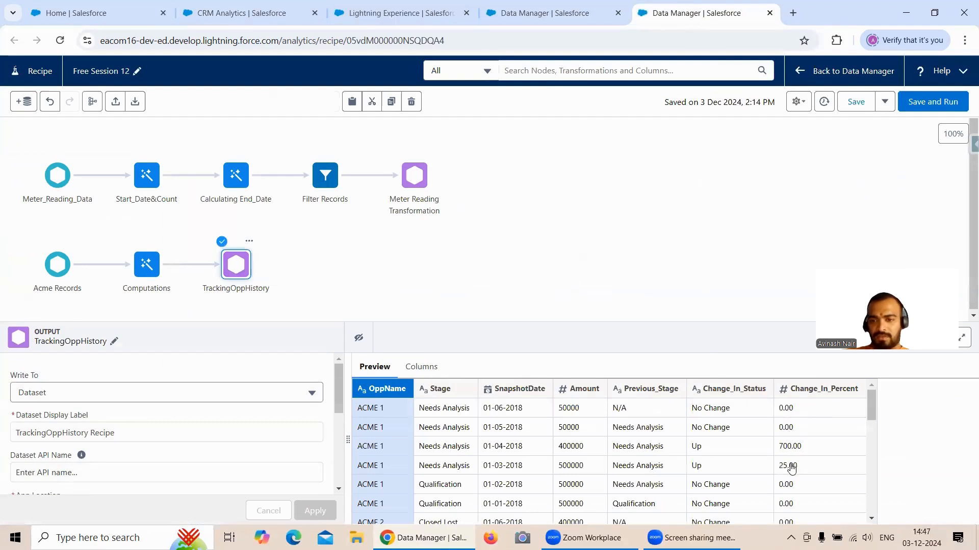
- Examine the recipe's ACME 3 preview rows, and filter the TrackingOppHistory lens to OppName ACME 3 for comparison
scroll(820, 443, "down", 1)
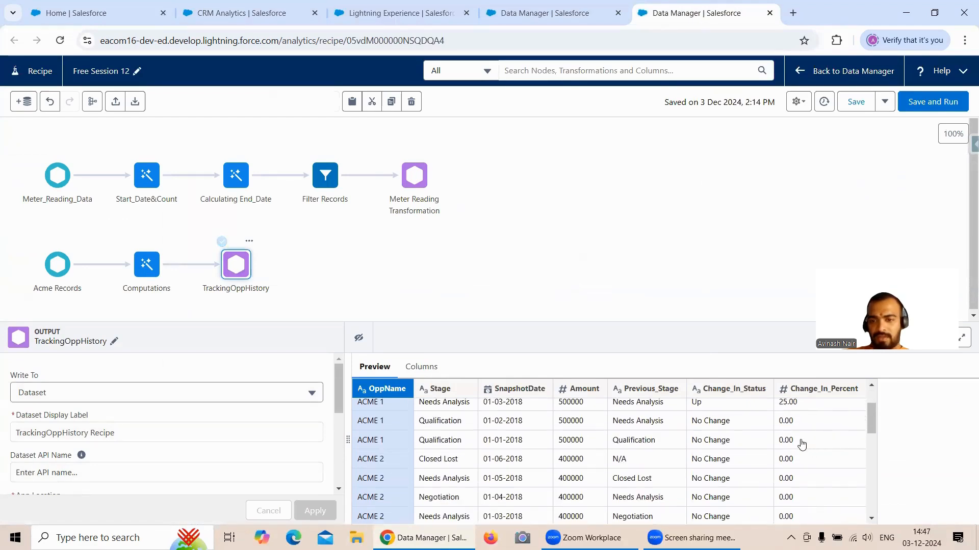
scroll(811, 443, "down", 3)
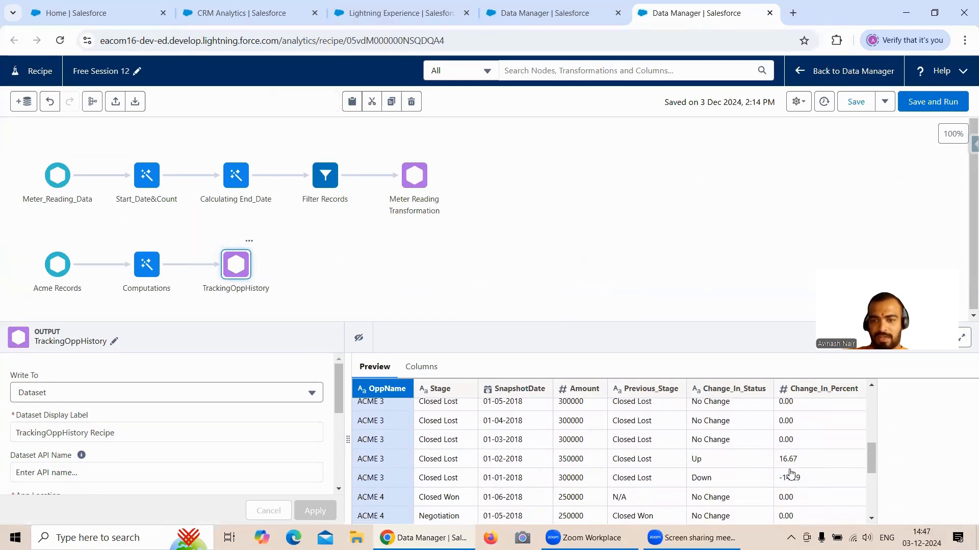
left_click(566, 15)
left_click(280, 15)
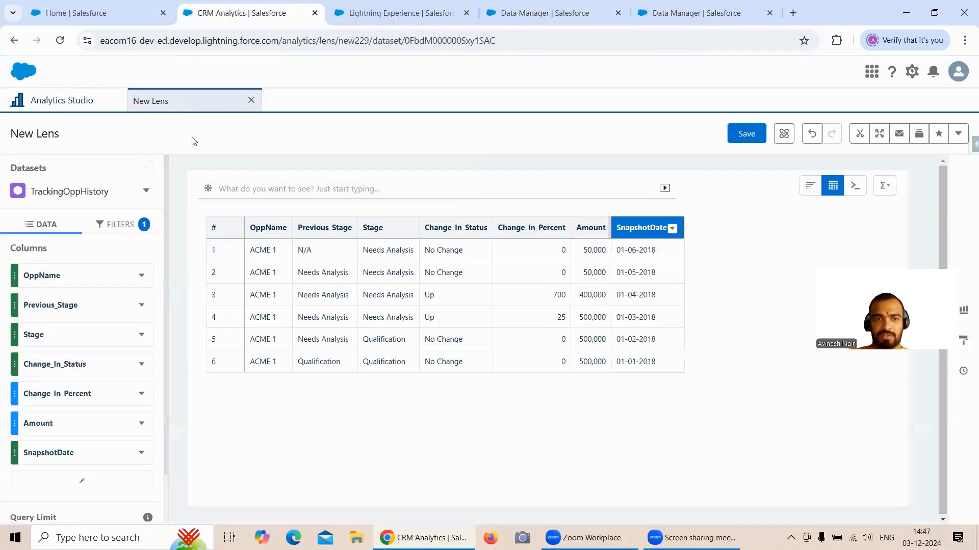
left_click(119, 224)
left_click(81, 291)
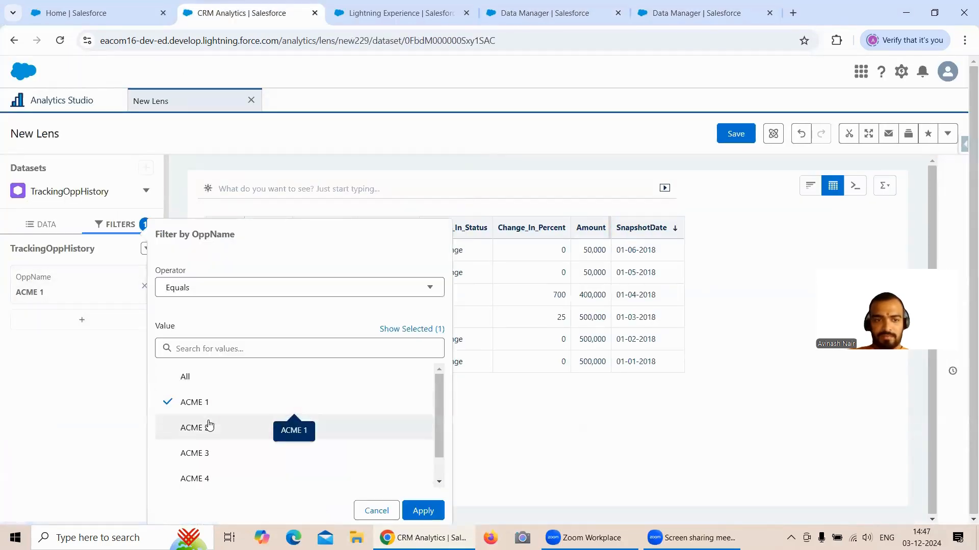
left_click(211, 454)
left_click(212, 402)
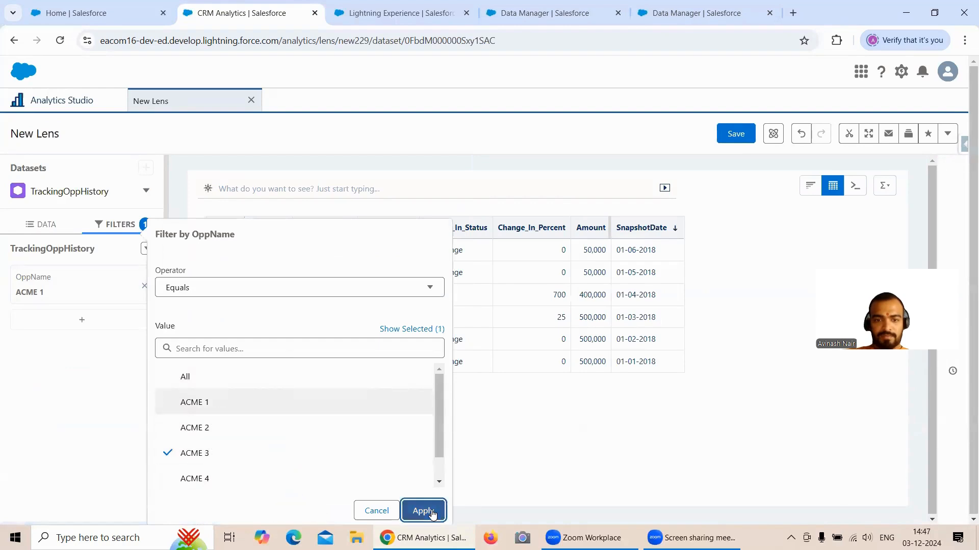
left_click(423, 511)
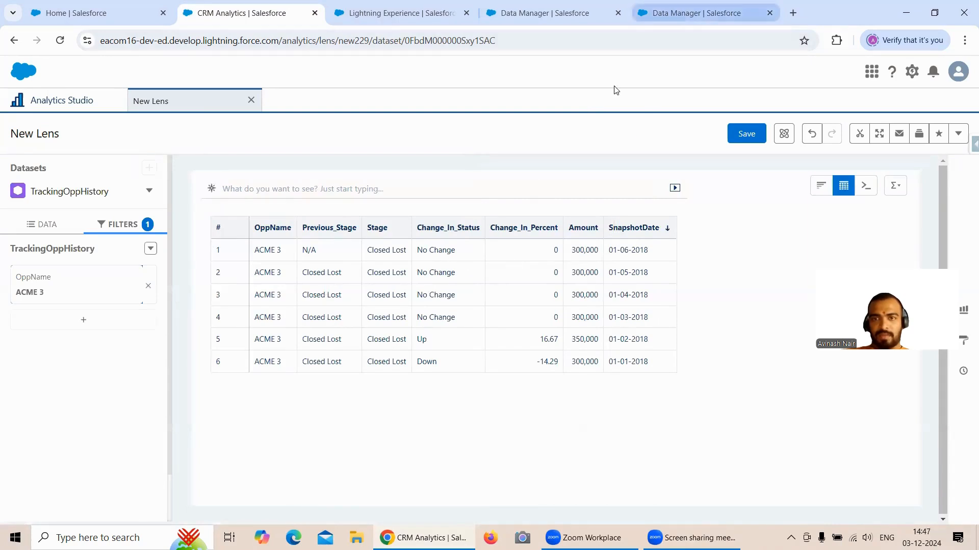
- Return to the Free Session 12 recipe and examine the ACME 2 rows in the TrackingOppHistory output preview
left_click(703, 13)
scroll(791, 453, "up", 2)
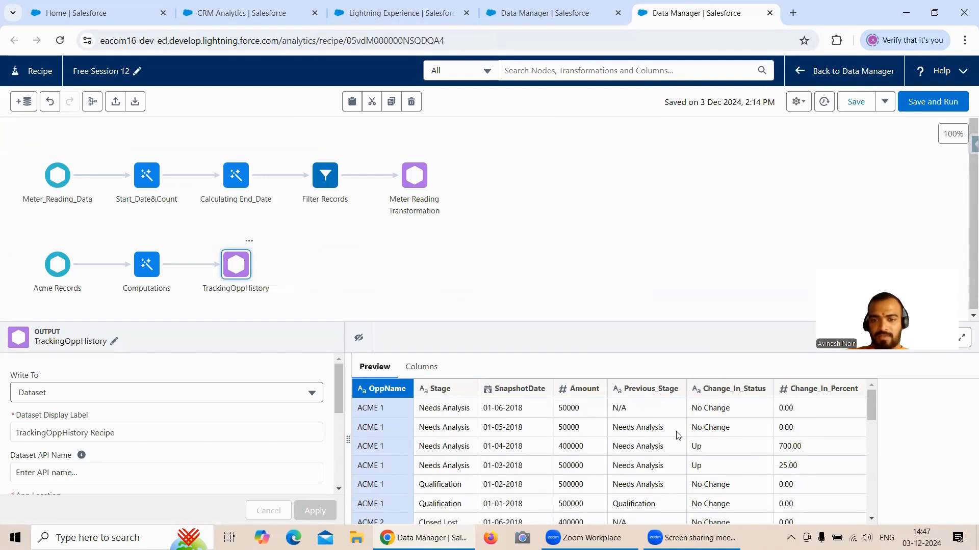
scroll(678, 434, "down", 3)
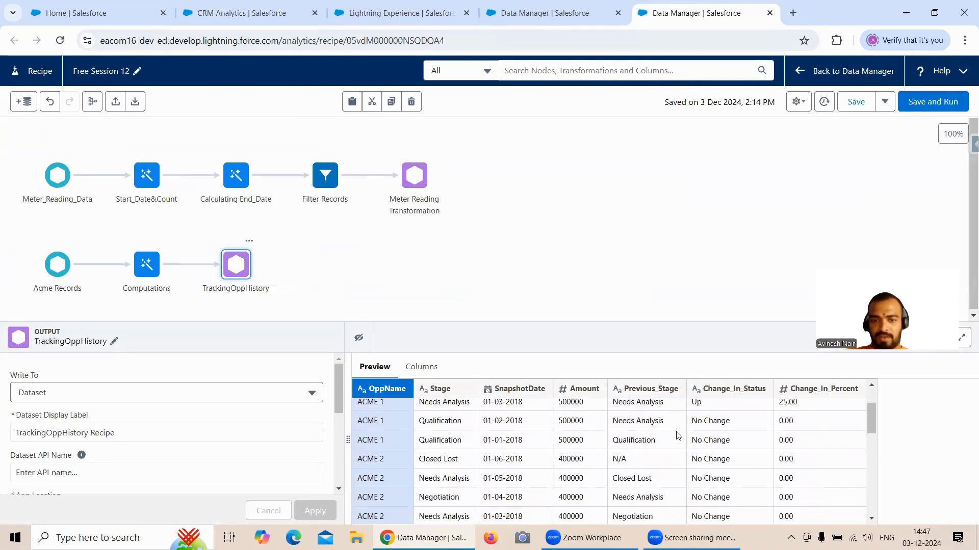
left_click_drag(873, 421, 873, 433)
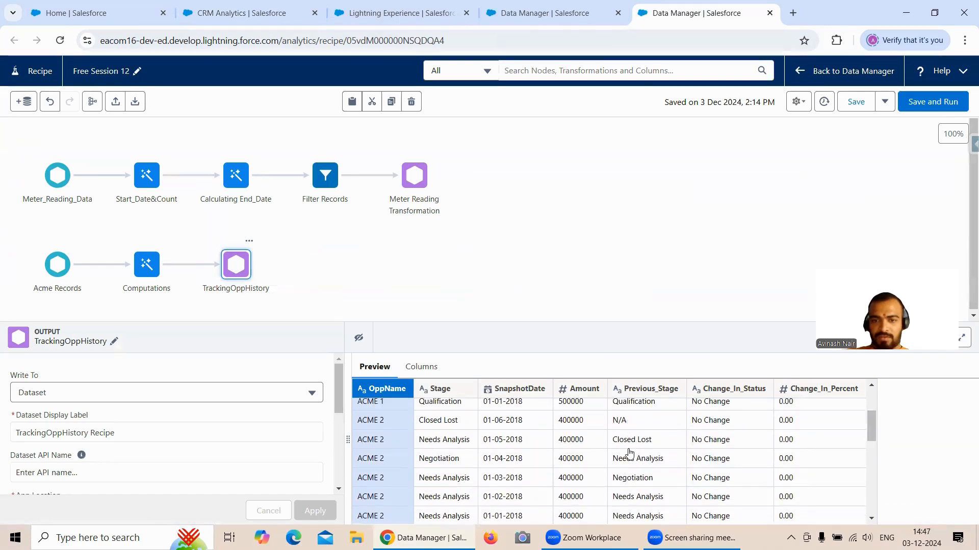
- Filter the TrackingOppHistory lens to OppName ACME 2 and compare its records with the recipe's output
left_click(249, 13)
left_click(78, 298)
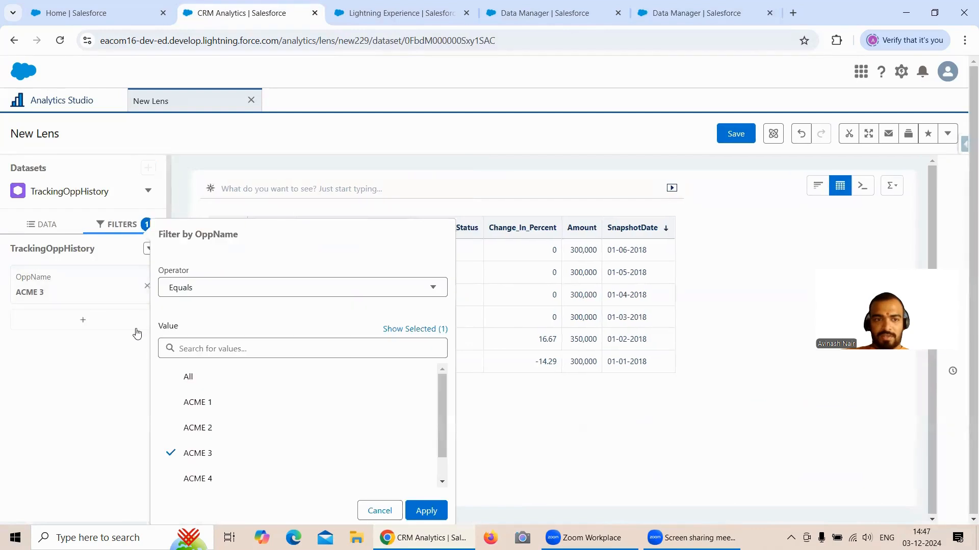
left_click(207, 428)
left_click(212, 452)
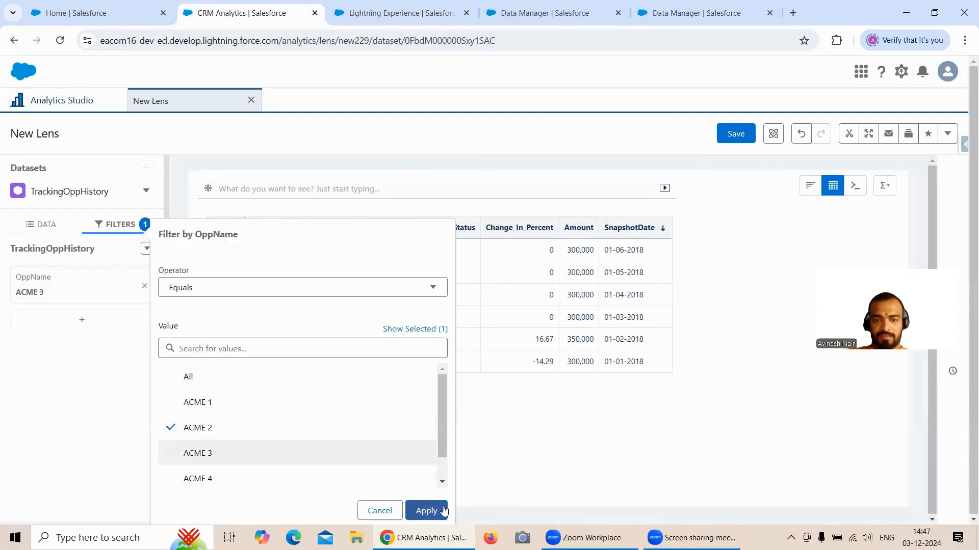
left_click(443, 511)
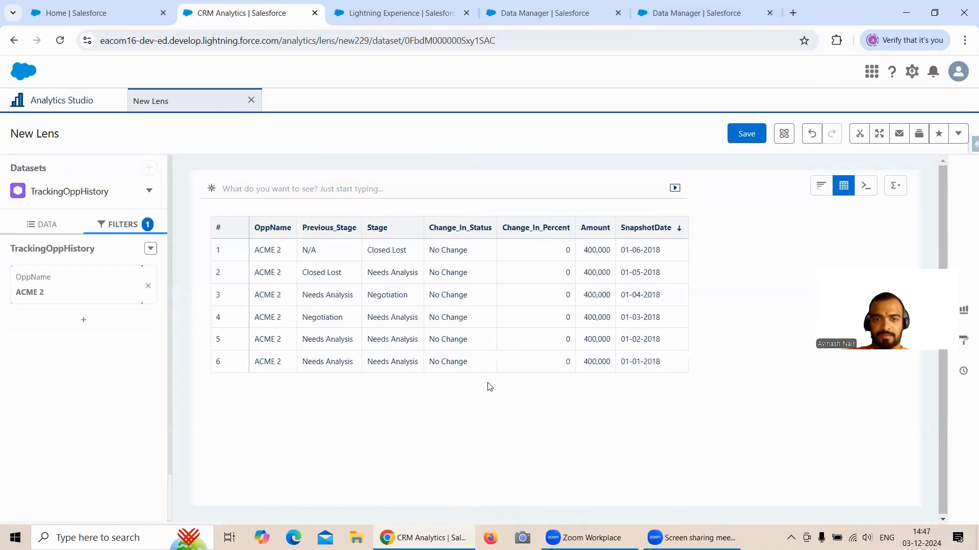
left_click(47, 224)
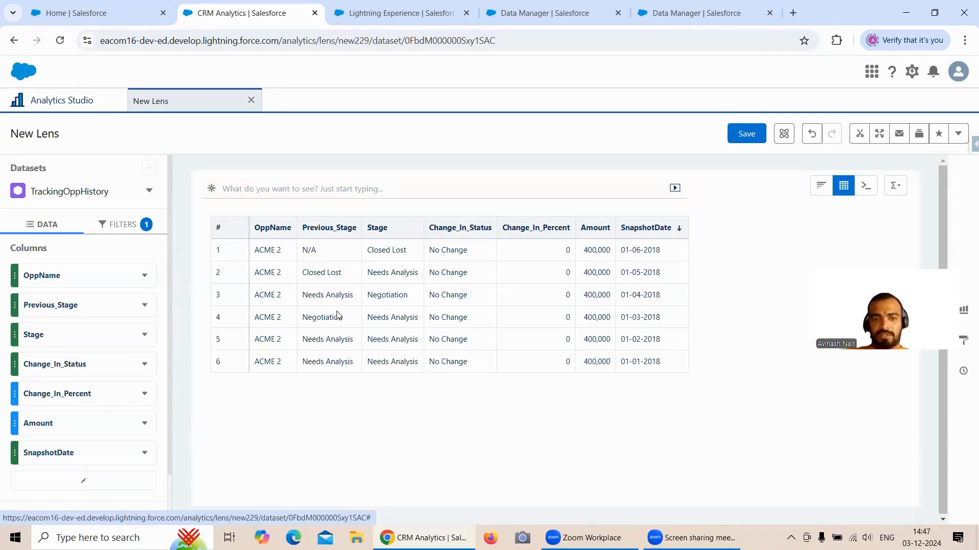
- Return to the Free Session 12 recipe, then save and run it
left_click(699, 18)
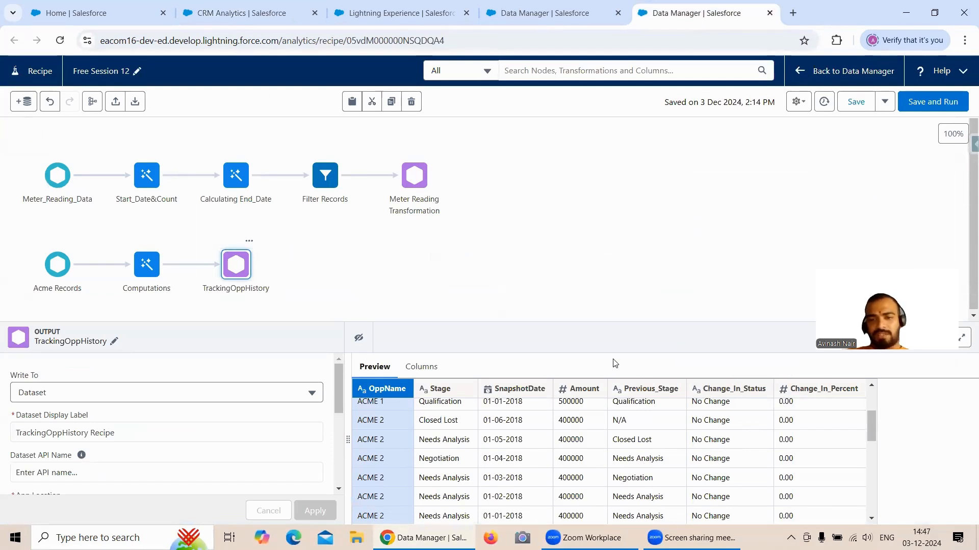
left_click(924, 104)
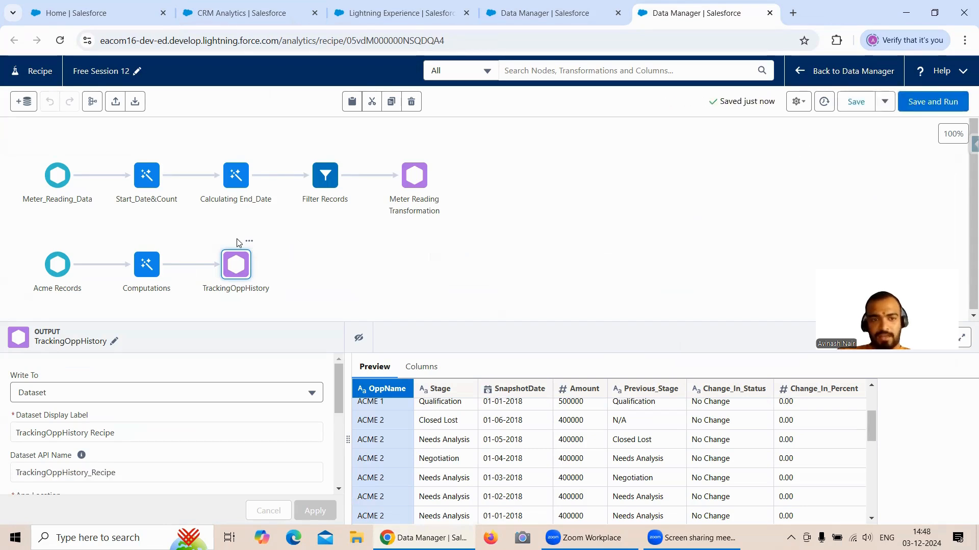
- Review the formulas of the Computations transform for previous stage, change in status and change in percent
left_click(152, 268)
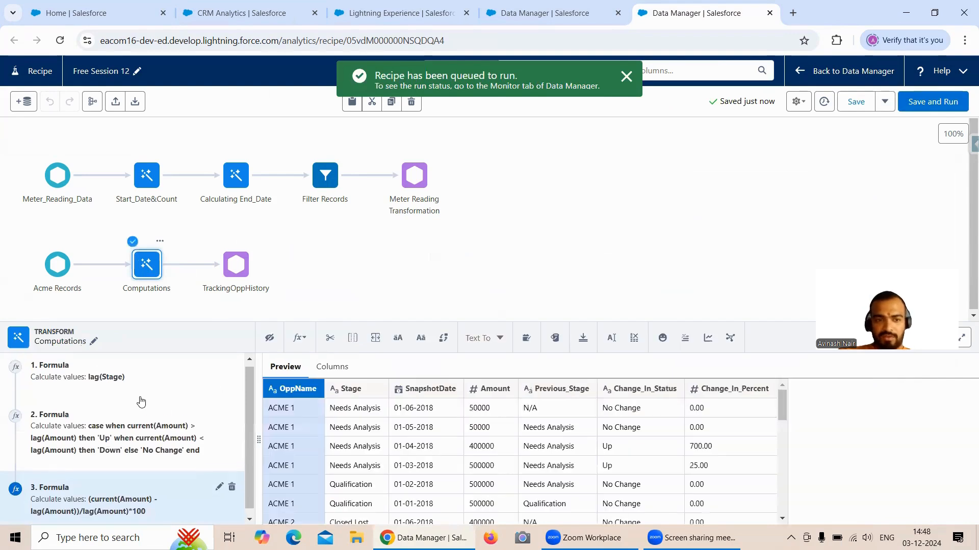
scroll(142, 403, "up", 1)
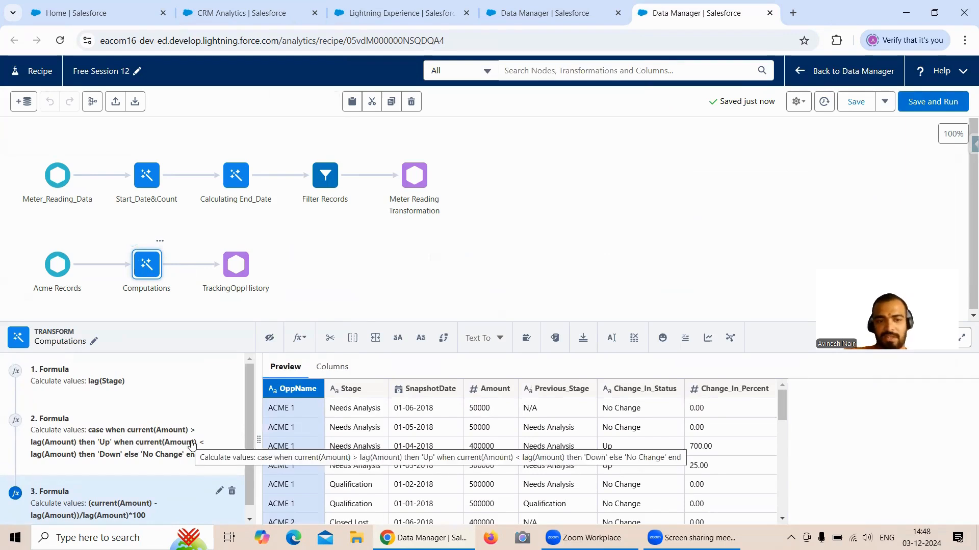
scroll(211, 443, "down", 1)
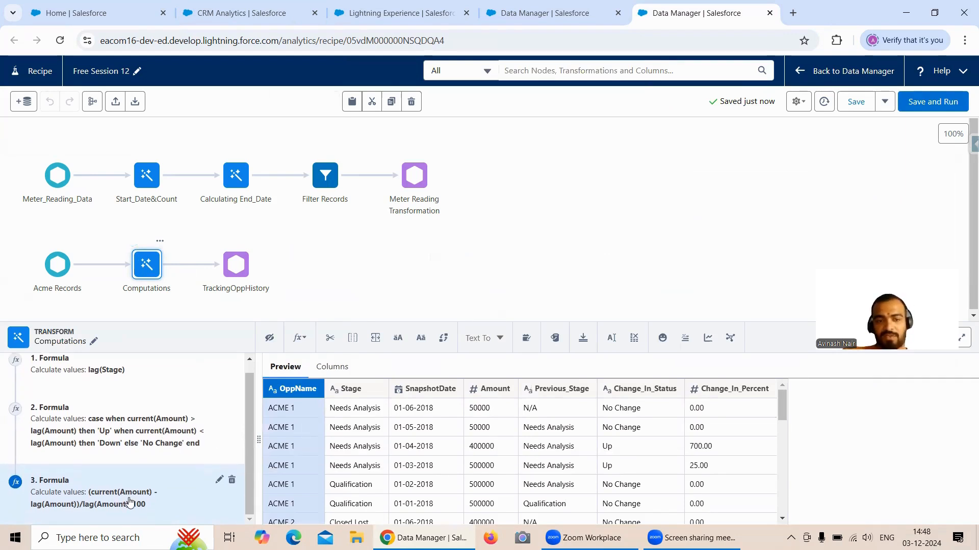